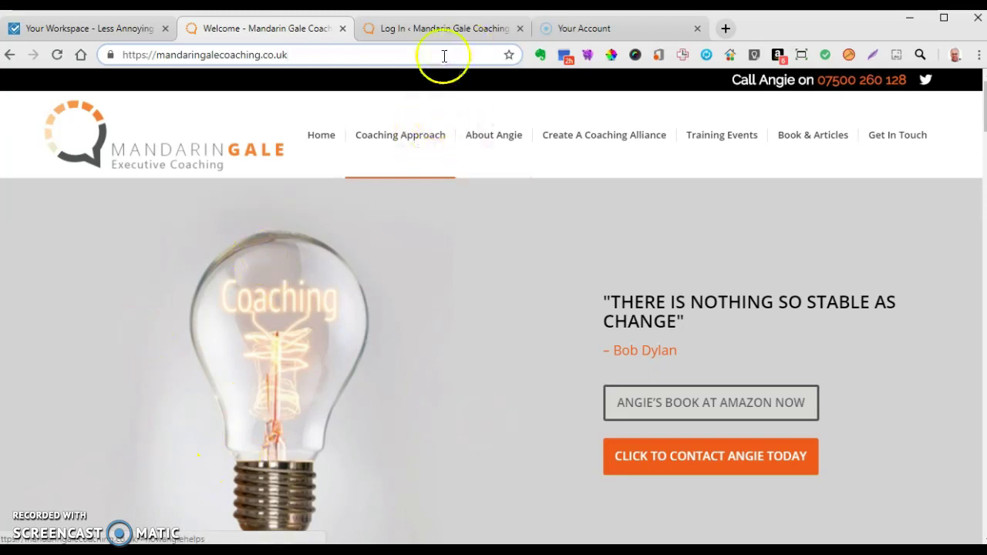
# Step: Log in to the Mandarin Gale Coaching site's WordPress dashboard with the already filled-in credentials
pyautogui.click(439, 31)
pyautogui.click(575, 382)
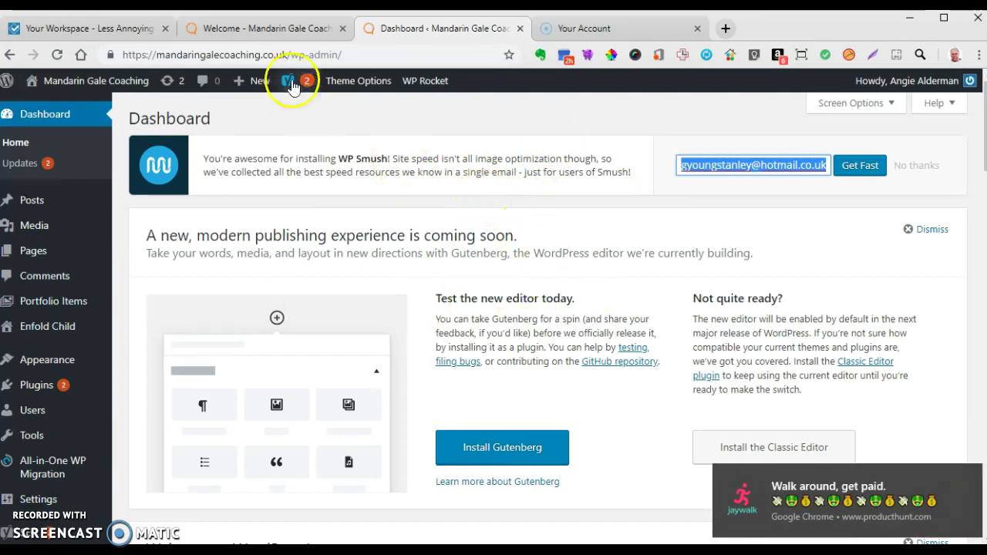
# Step: Compare the public home page of the site with its WordPress dashboard
pyautogui.click(273, 28)
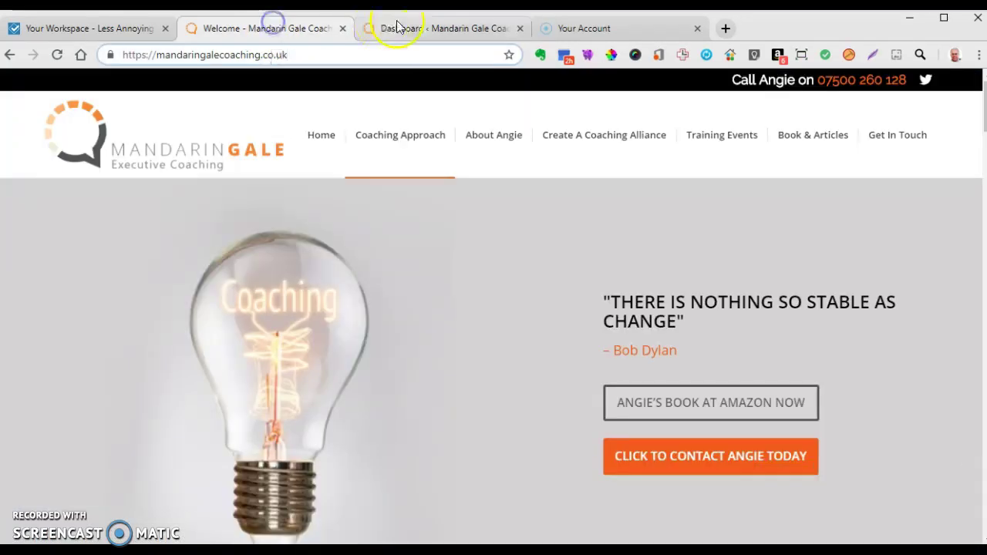
pyautogui.click(392, 27)
pyautogui.click(313, 28)
pyautogui.click(396, 28)
pyautogui.click(303, 28)
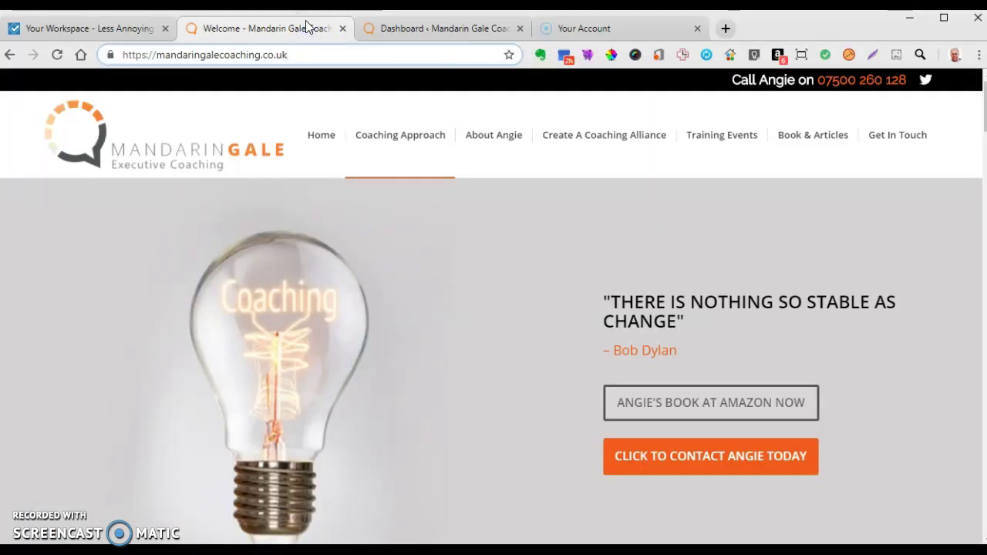
pyautogui.click(436, 29)
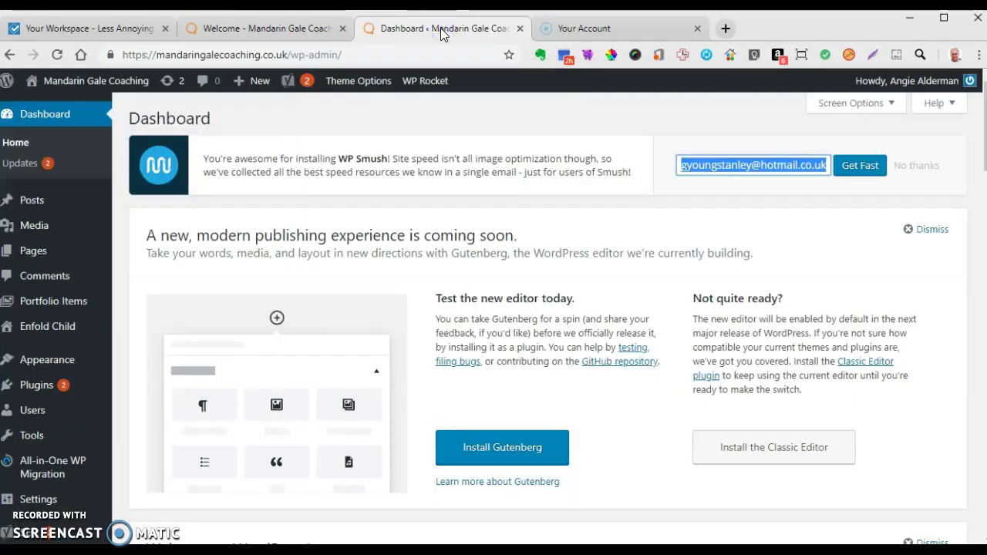
pyautogui.click(301, 31)
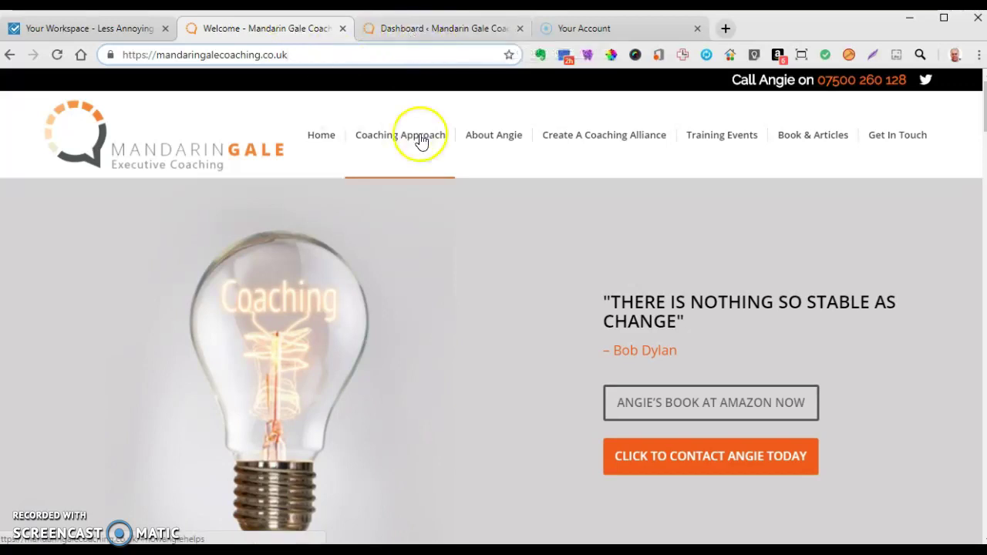
# Step: Reload the public home page to bring up the WordPress admin bar for the logged-in session
pyautogui.click(417, 27)
pyautogui.click(283, 28)
pyautogui.click(56, 55)
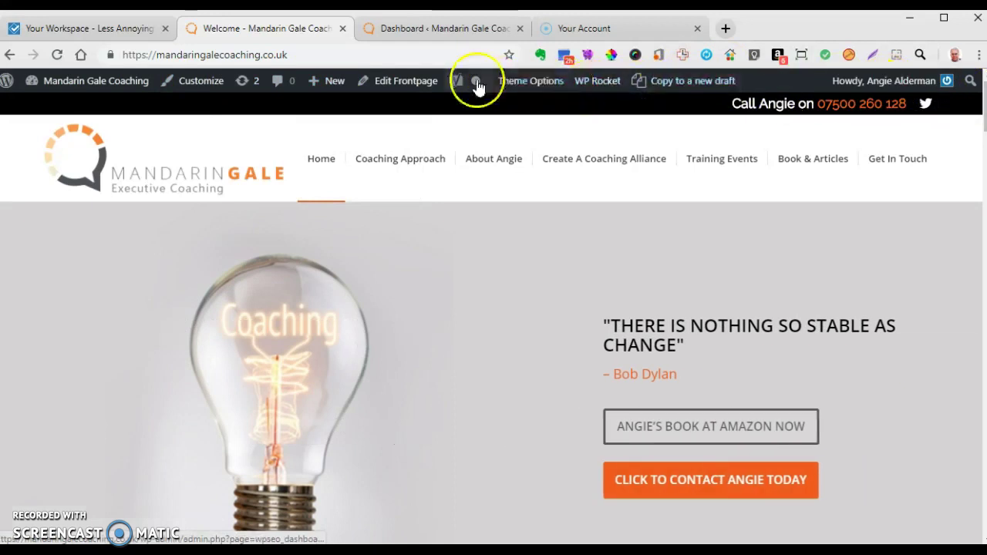
# Step: Look through the home page from the opening banner to the articles section and return to the banner
pyautogui.moveTo(324, 97)
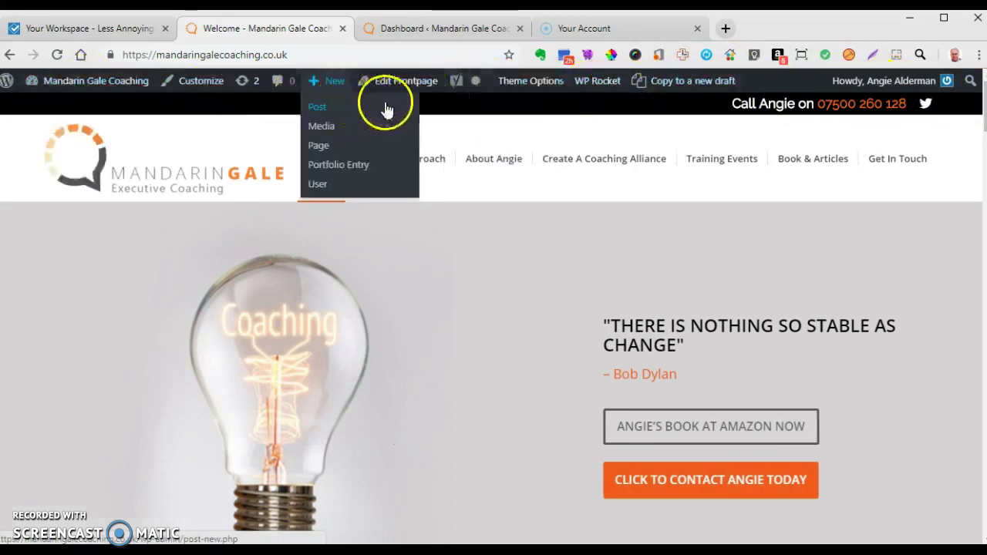
pyautogui.scroll(-15, 448, 224)
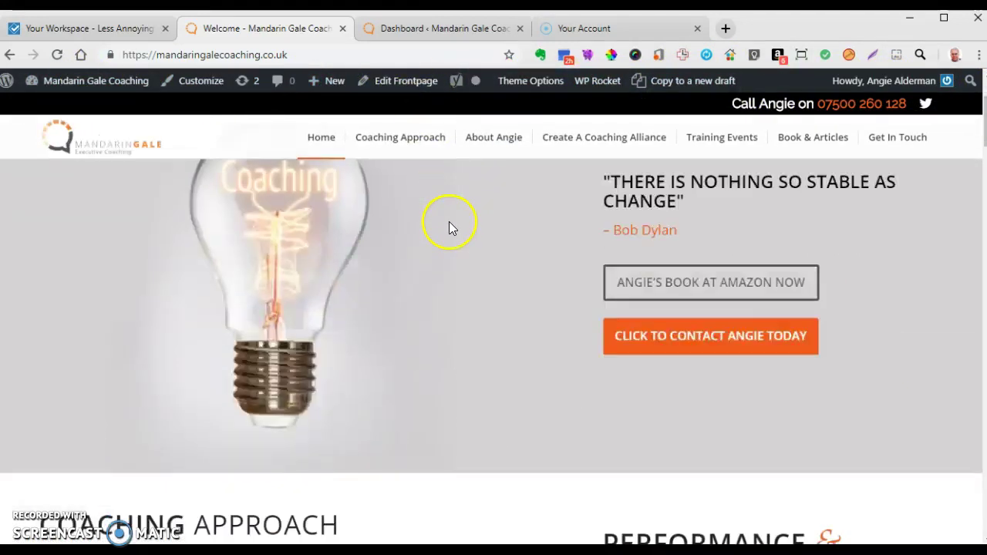
pyautogui.scroll(-15, 454, 228)
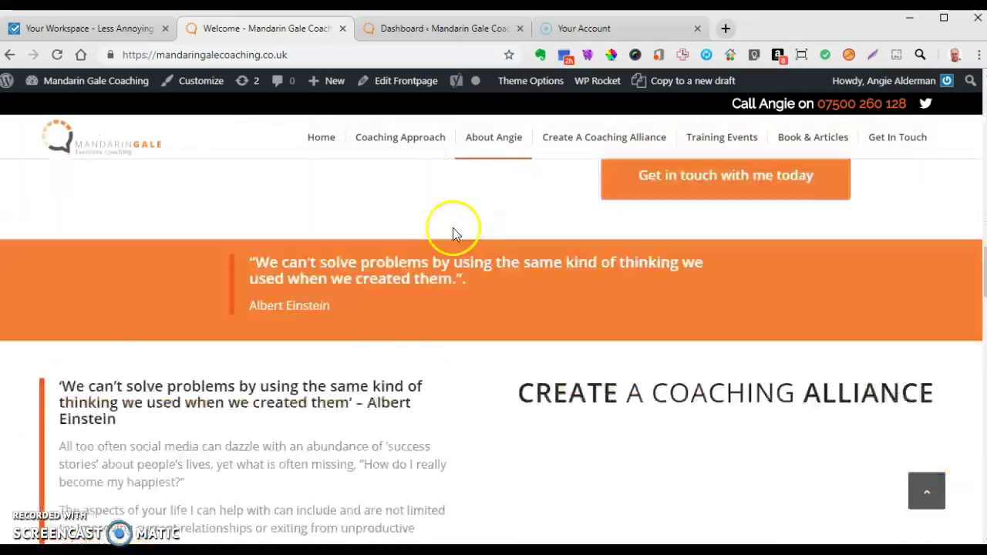
pyautogui.scroll(-10, 453, 228)
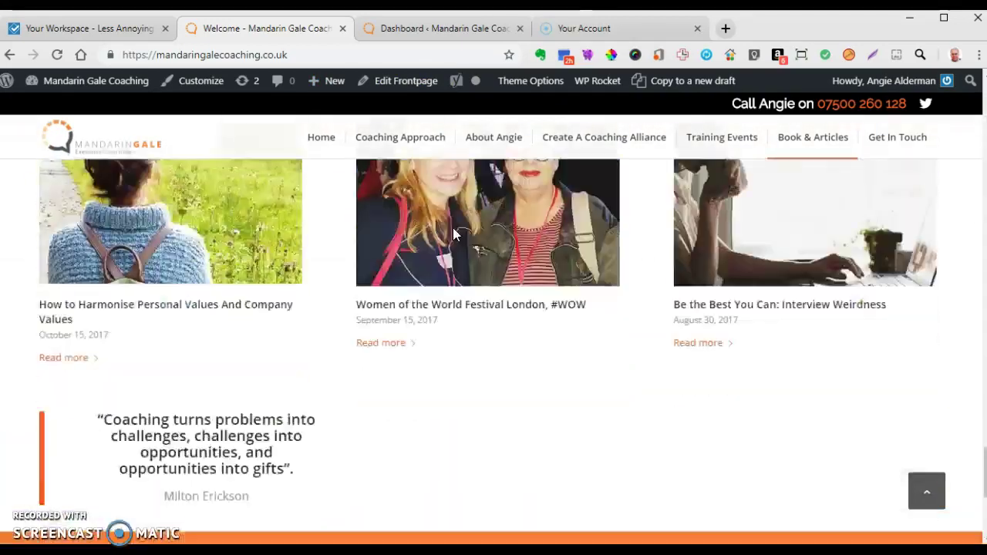
pyautogui.scroll(12, 455, 235)
pyautogui.scroll(15, 454, 235)
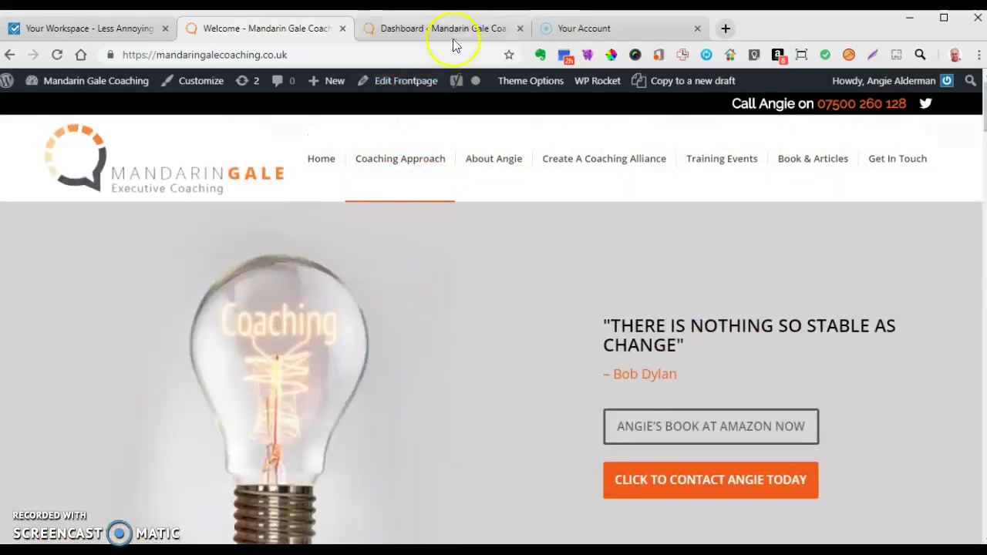
# Step: Open the front page for editing in a separate tab, keeping the public home page open
pyautogui.moveTo(408, 87)
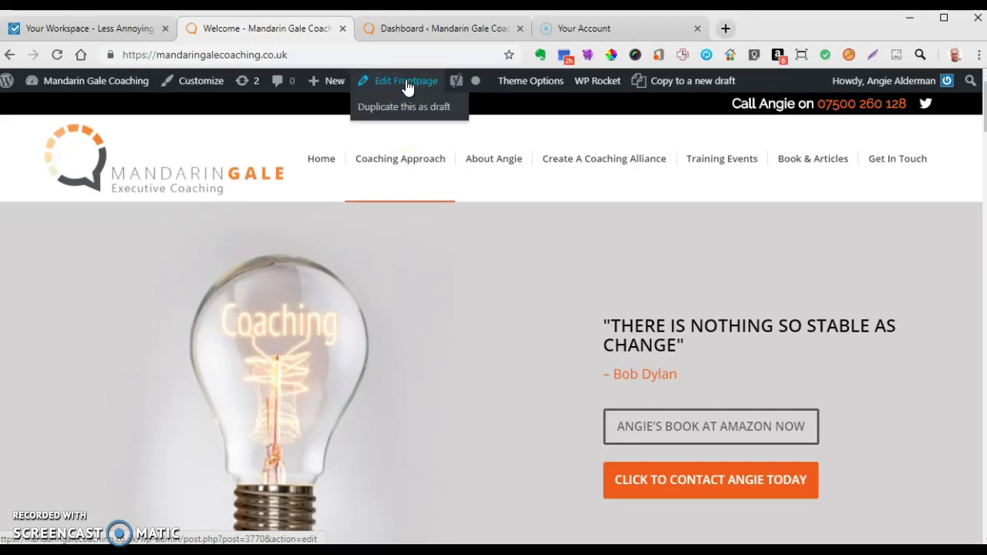
pyautogui.click(407, 81)
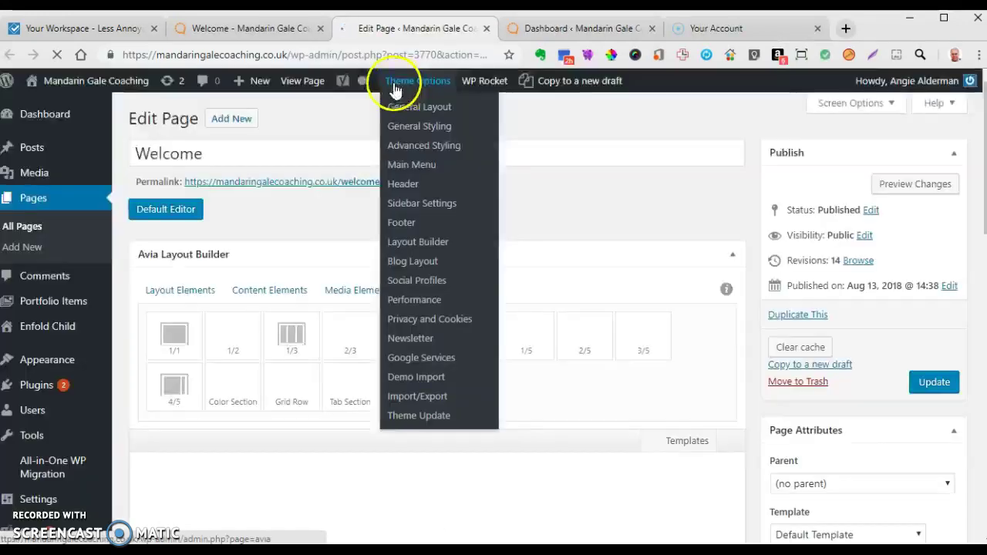
pyautogui.click(262, 28)
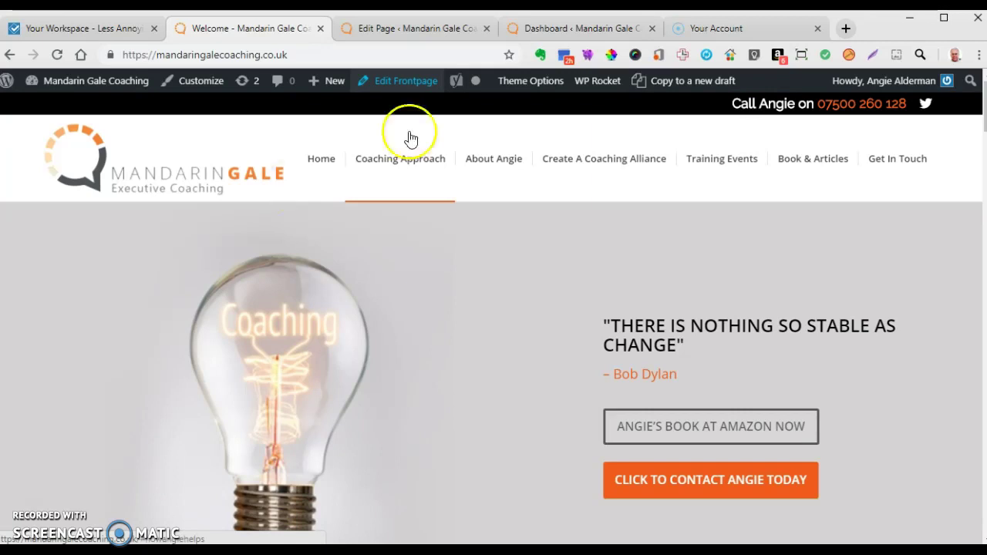
pyautogui.click(392, 27)
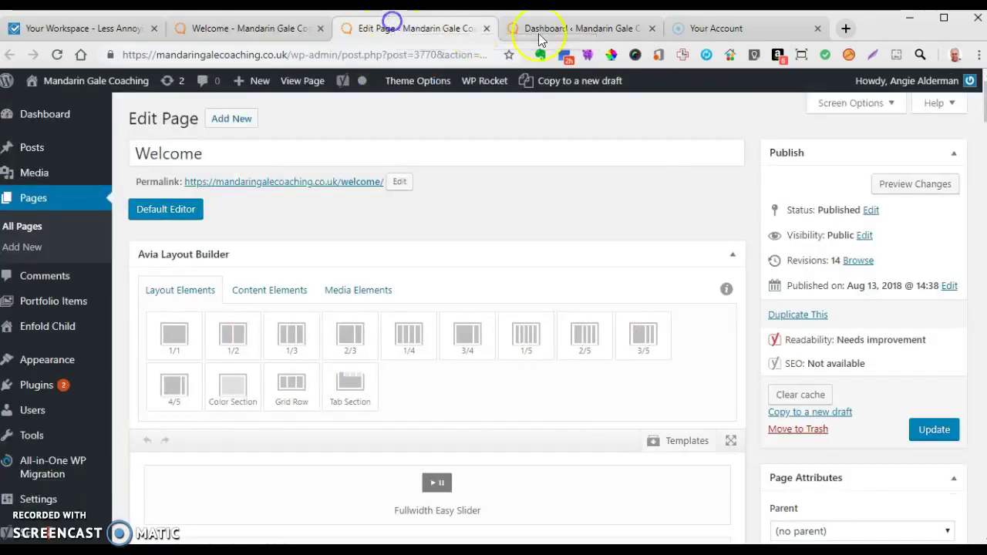
# Step: Compare the Welcome page's editor with the WordPress dashboard
pyautogui.click(552, 29)
pyautogui.click(424, 30)
pyautogui.click(549, 28)
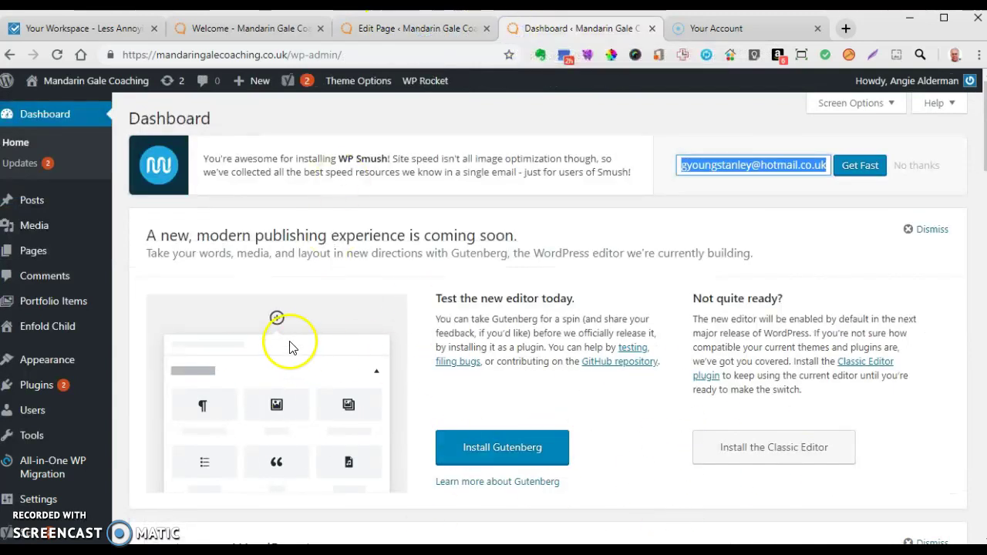
pyautogui.click(444, 32)
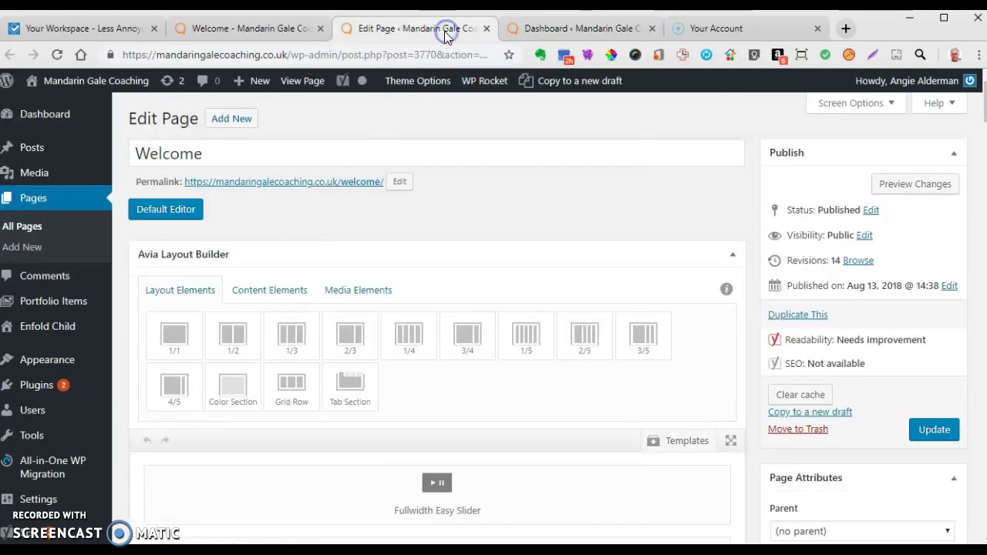
# Step: Create a full backup of the WordPress database with the default options, leaving GZIP compression at No
pyautogui.click(543, 33)
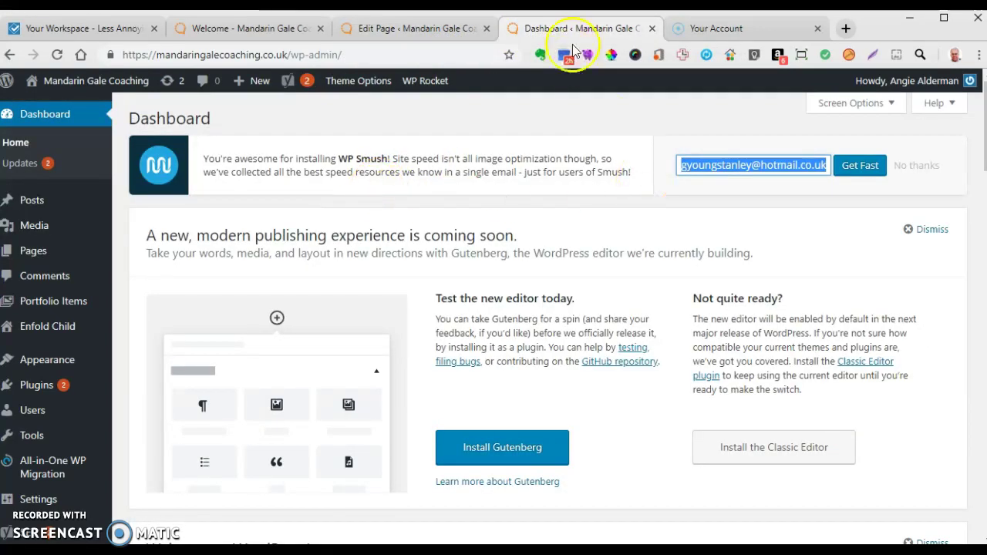
pyautogui.scroll(-12, 474, 209)
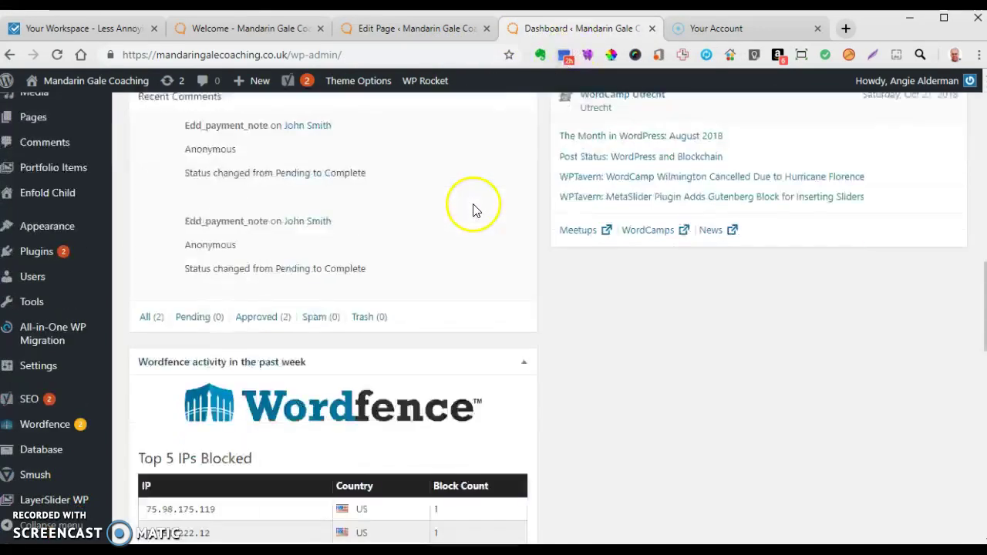
pyautogui.scroll(-8, 474, 209)
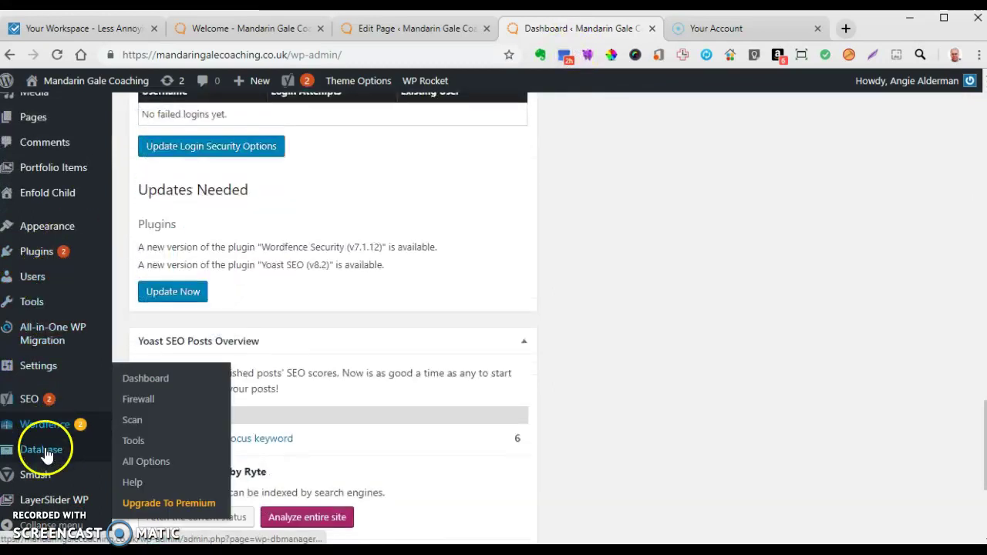
pyautogui.moveTo(44, 453)
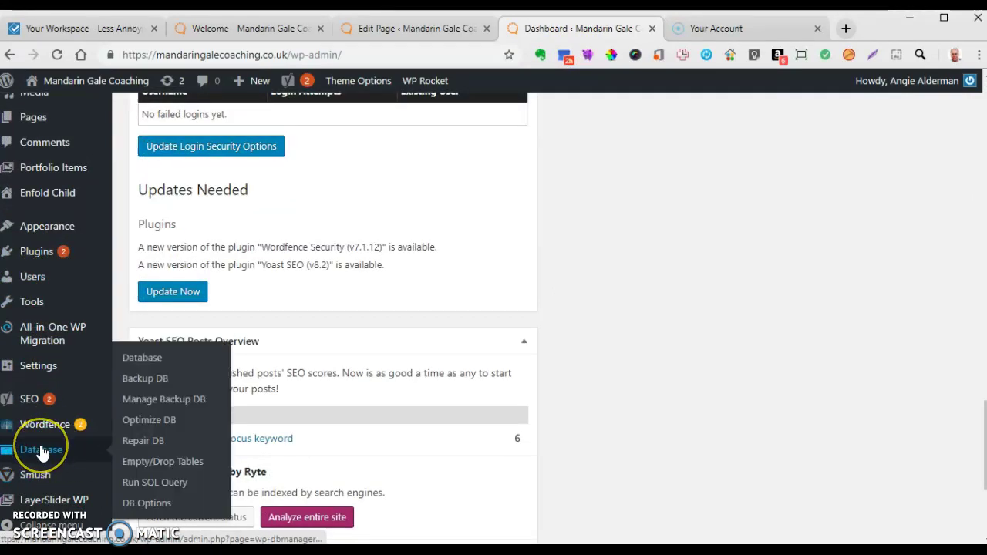
pyautogui.click(157, 417)
pyautogui.click(146, 379)
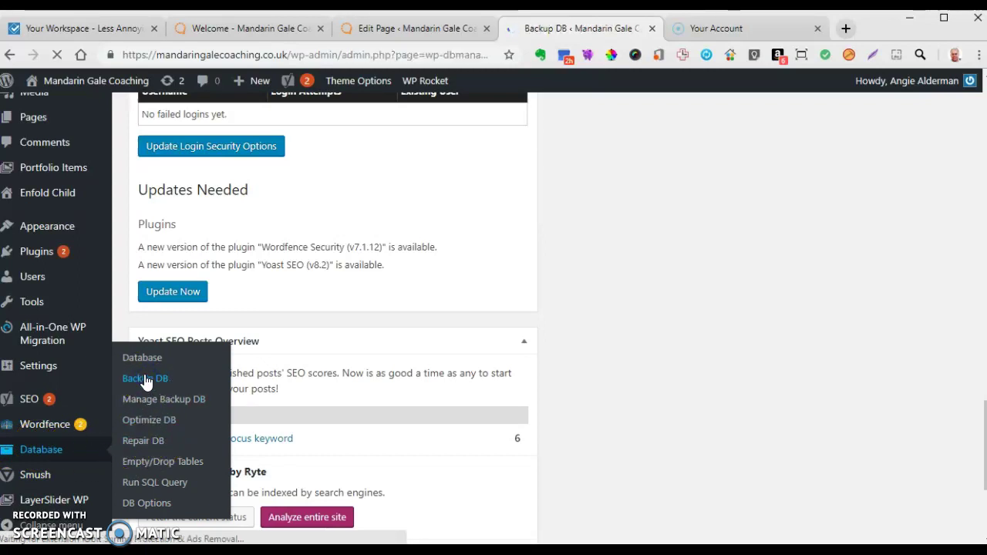
pyautogui.scroll(-5, 254, 379)
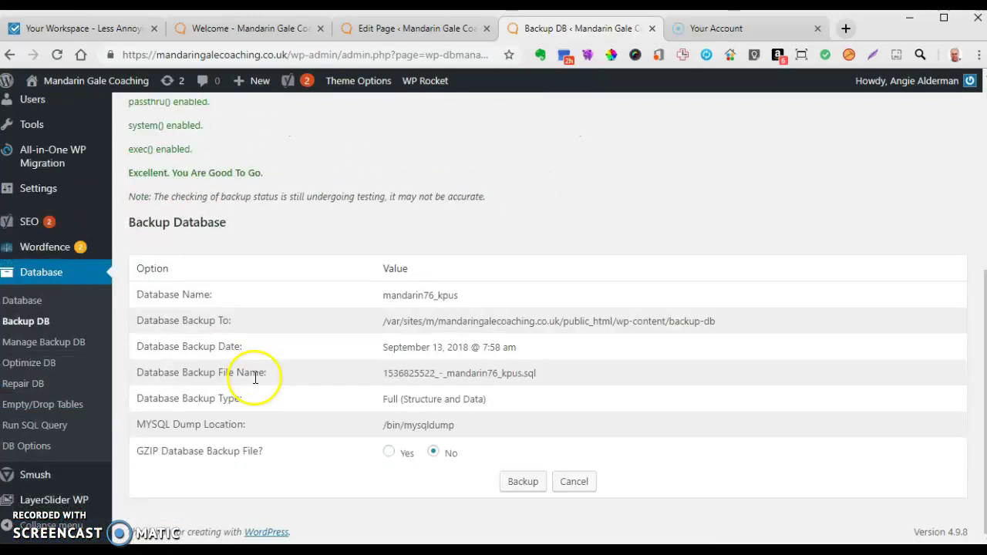
pyautogui.click(529, 486)
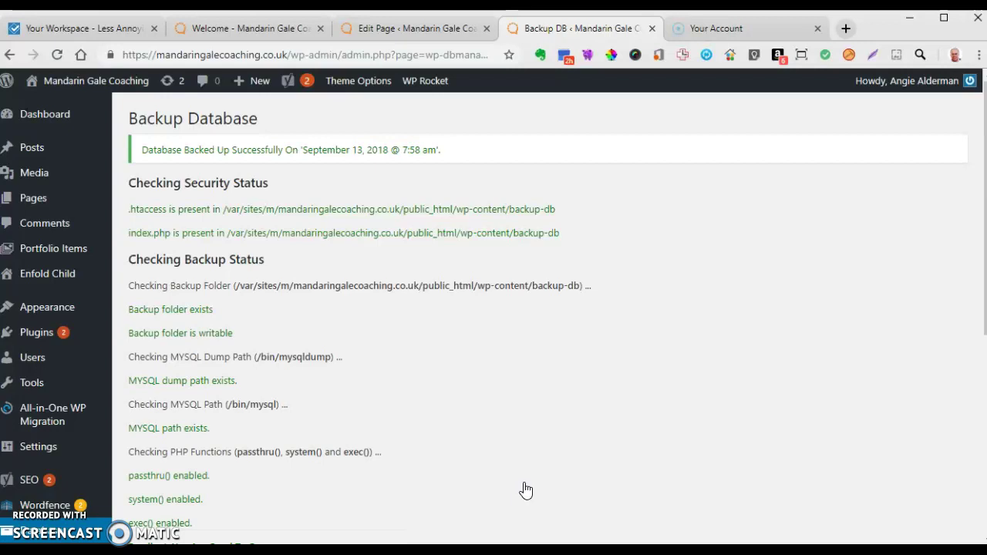
# Step: List the stored database backups and select the one dated September 13, 2018 @ 7:58 am
pyautogui.scroll(-4, 31, 362)
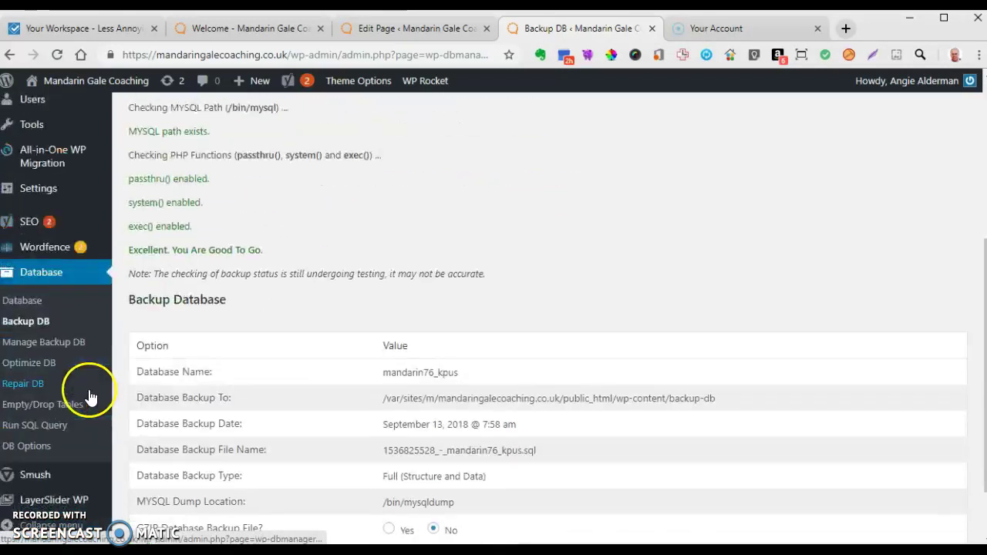
pyautogui.click(60, 343)
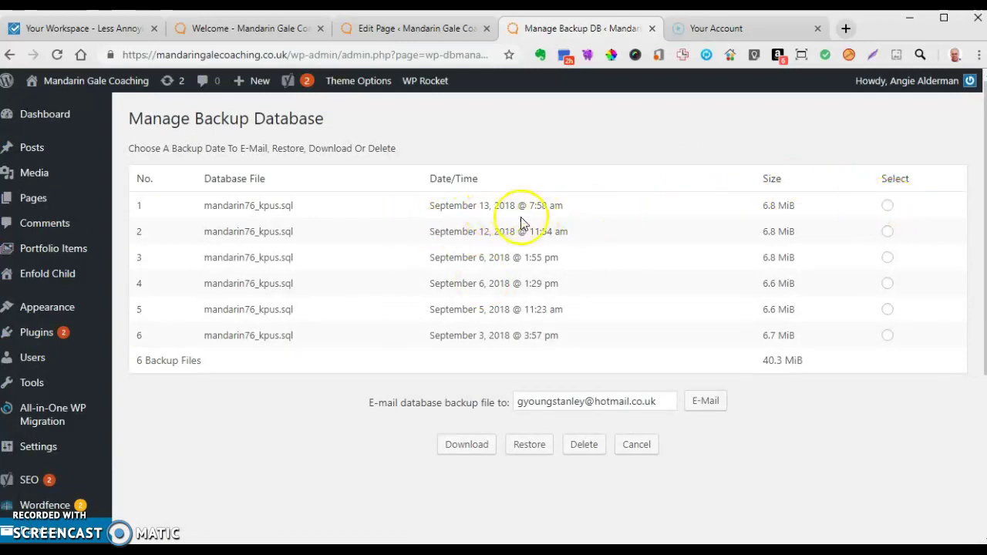
pyautogui.click(888, 206)
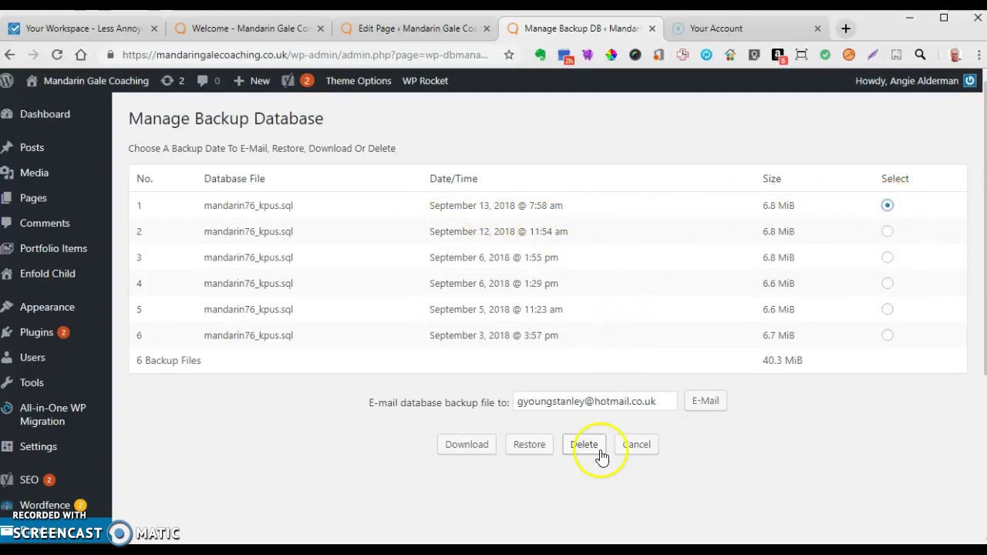
pyautogui.moveTo(618, 549)
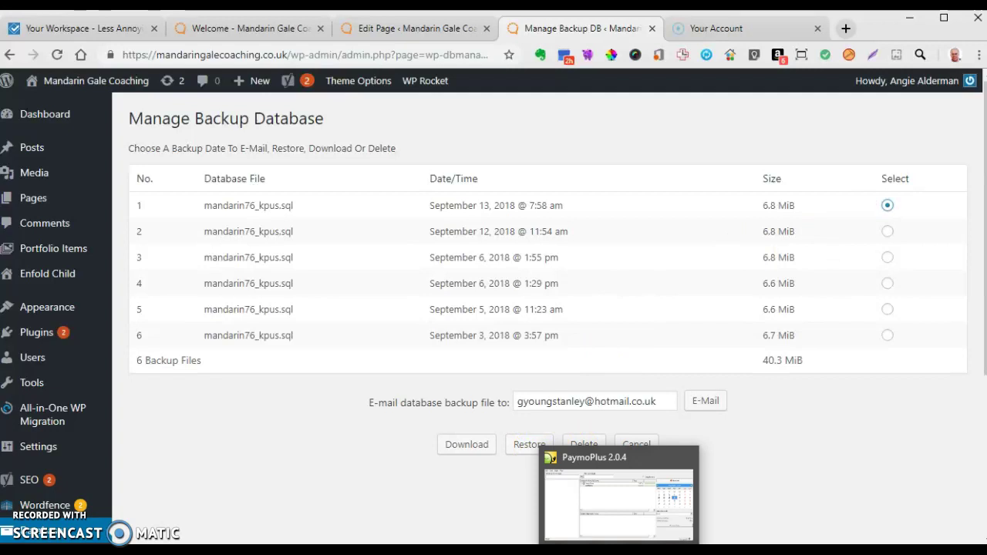
pyautogui.click(748, 355)
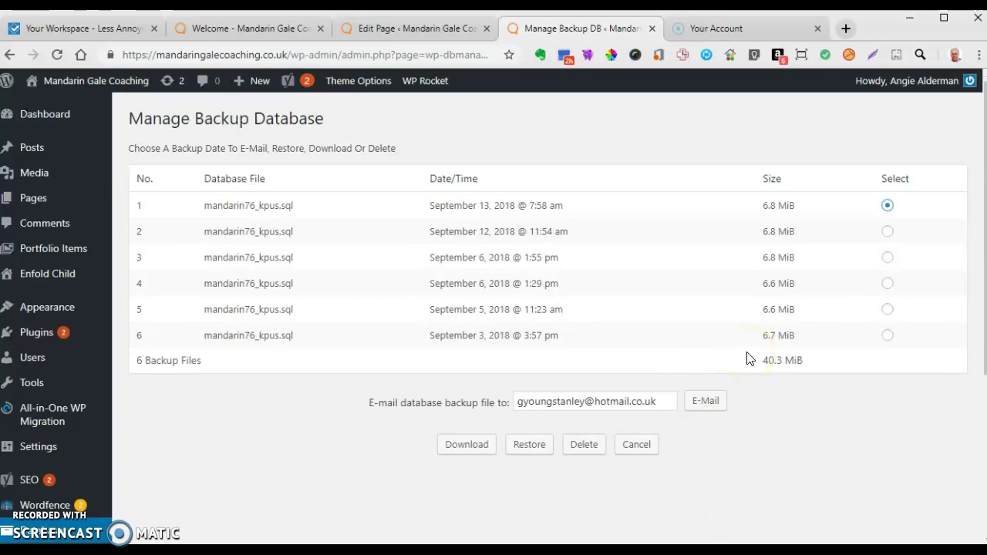
# Step: Look over the public home page's banner and the content just below it
pyautogui.click(204, 25)
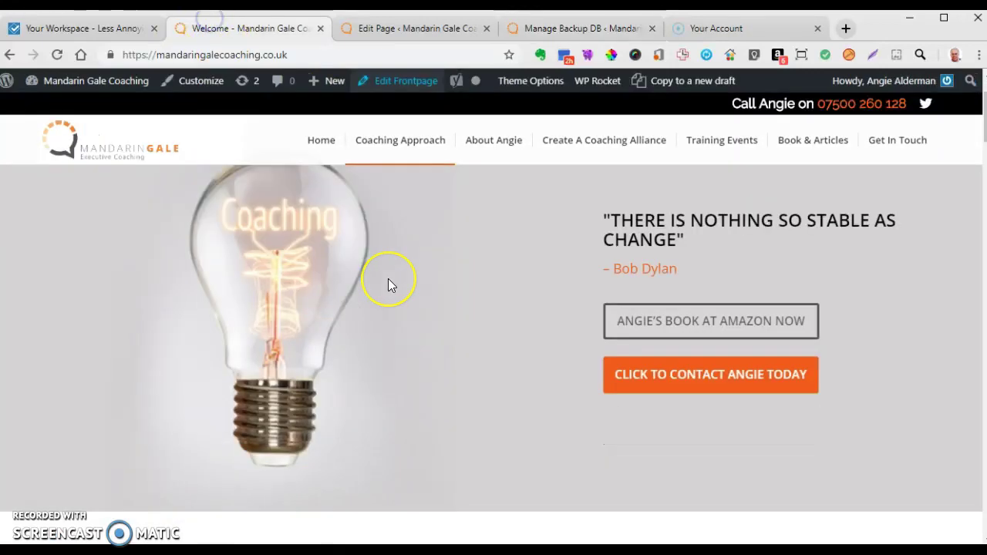
pyautogui.scroll(-10, 388, 282)
pyautogui.scroll(10, 388, 285)
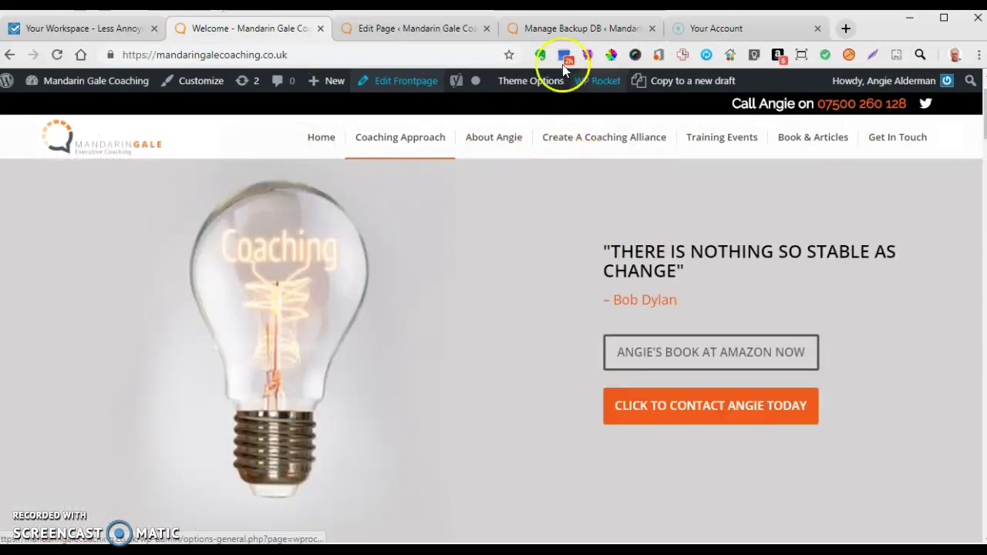
# Step: Return to the WordPress admin and reopen the database backup page
pyautogui.click(553, 28)
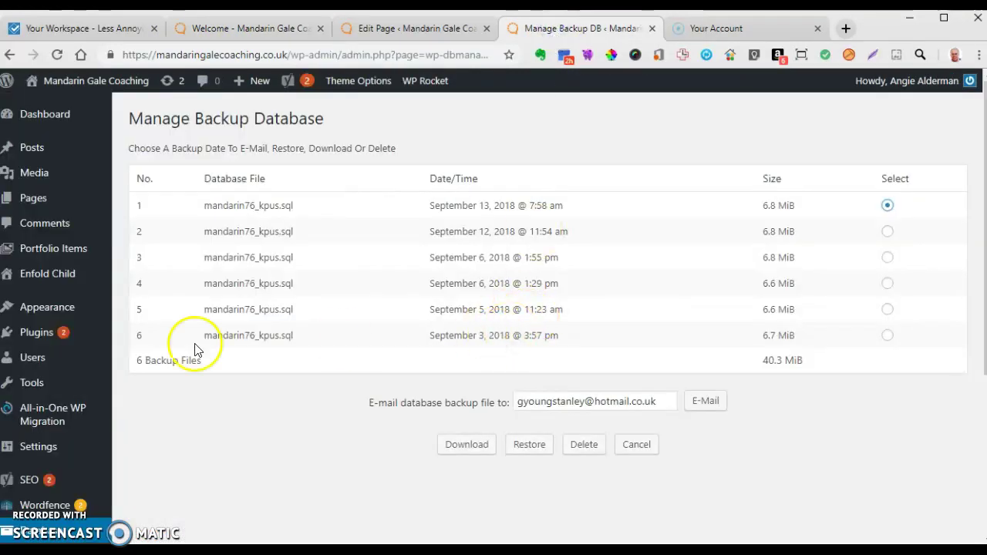
pyautogui.scroll(-3, 40, 412)
pyautogui.click(26, 322)
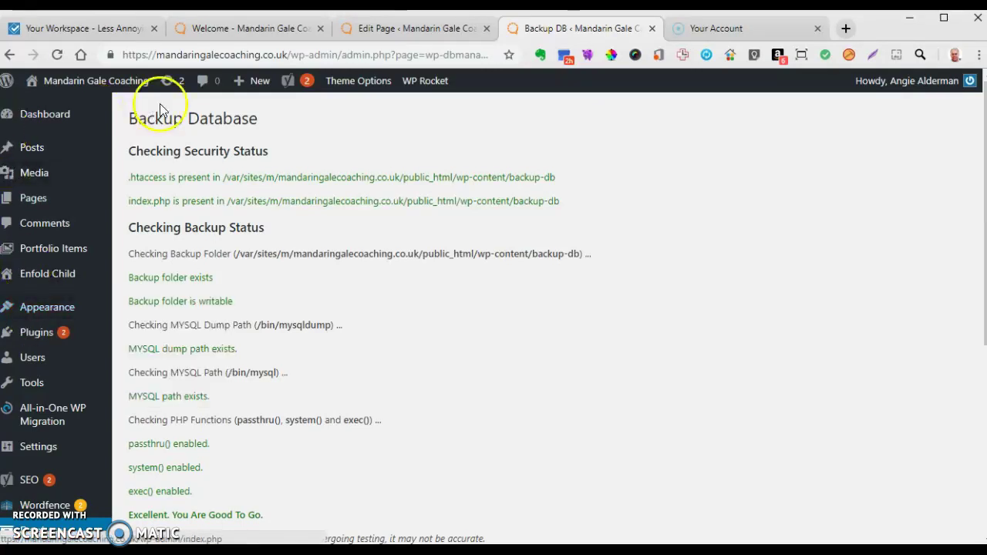
# Step: Review the biography text beside the portrait in the about section of the public home page
pyautogui.click(432, 25)
pyautogui.click(235, 28)
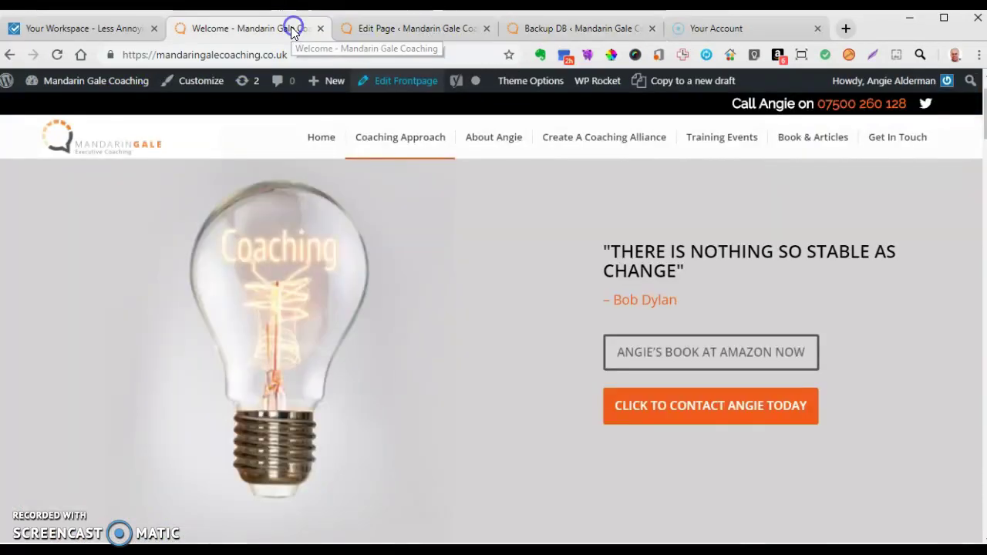
pyautogui.scroll(-15, 541, 285)
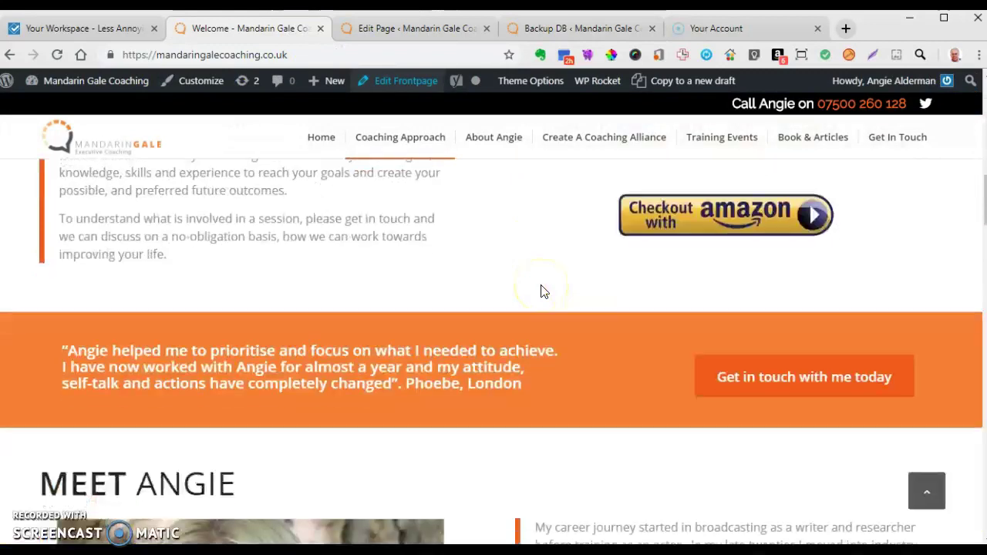
pyautogui.scroll(2, 542, 286)
pyautogui.scroll(-1, 542, 285)
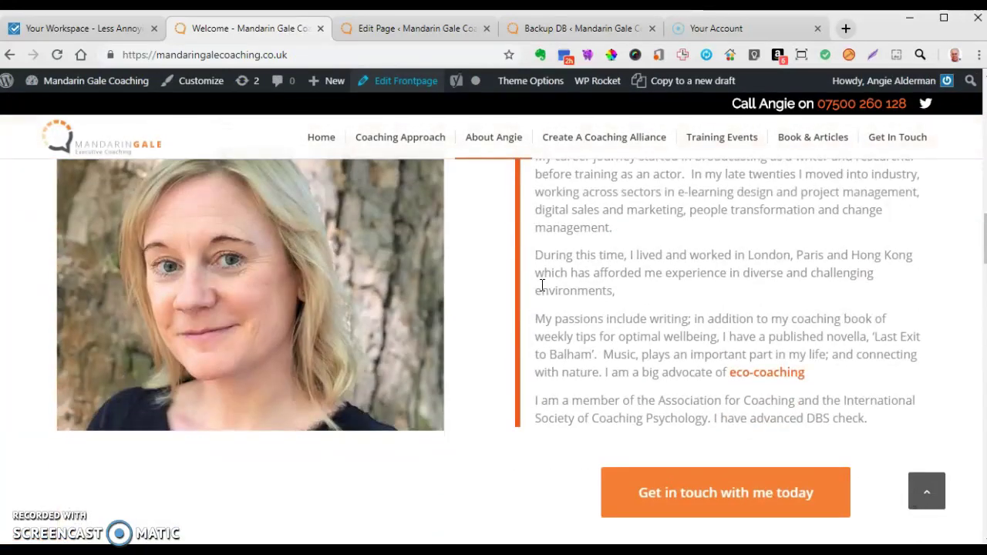
pyautogui.scroll(2, 542, 285)
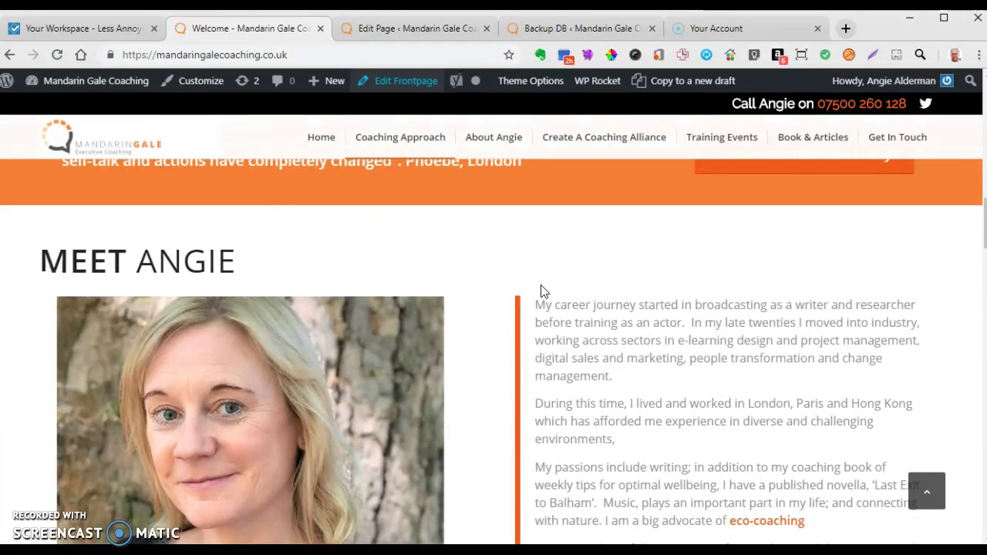
pyautogui.click(528, 298)
pyautogui.click(348, 339)
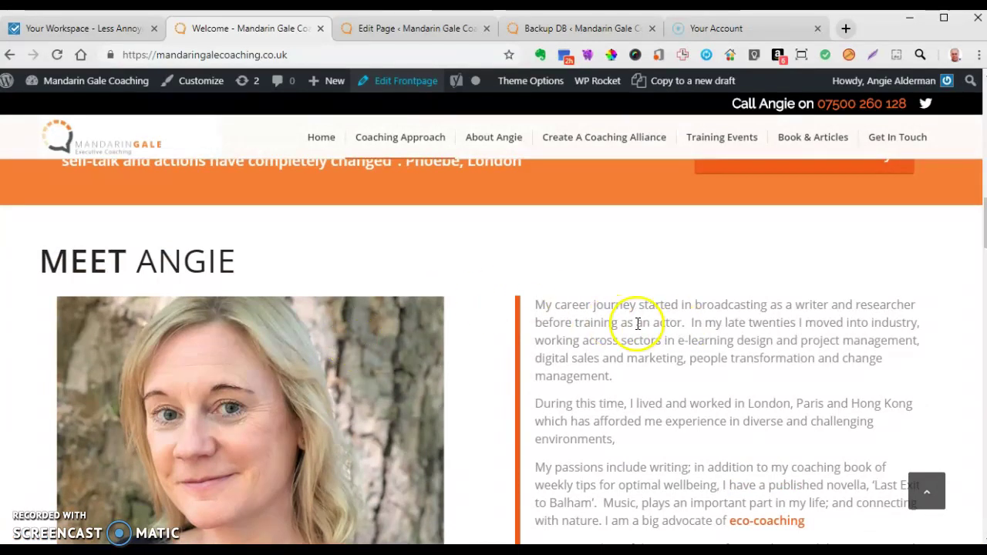
pyautogui.scroll(-1, 637, 322)
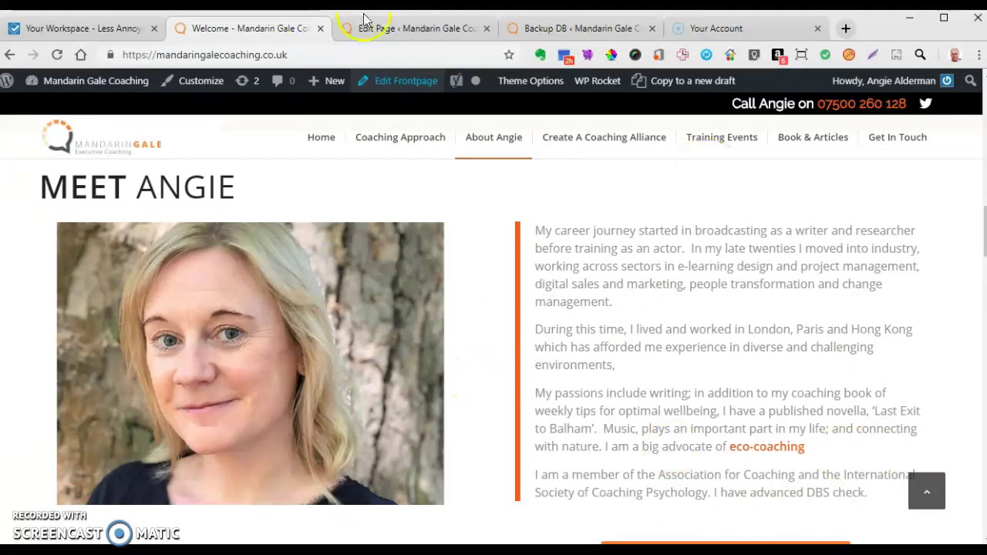
# Step: Open the biography text block beside the portrait in the about section of the Welcome page's layout builder for editing
pyautogui.click(391, 31)
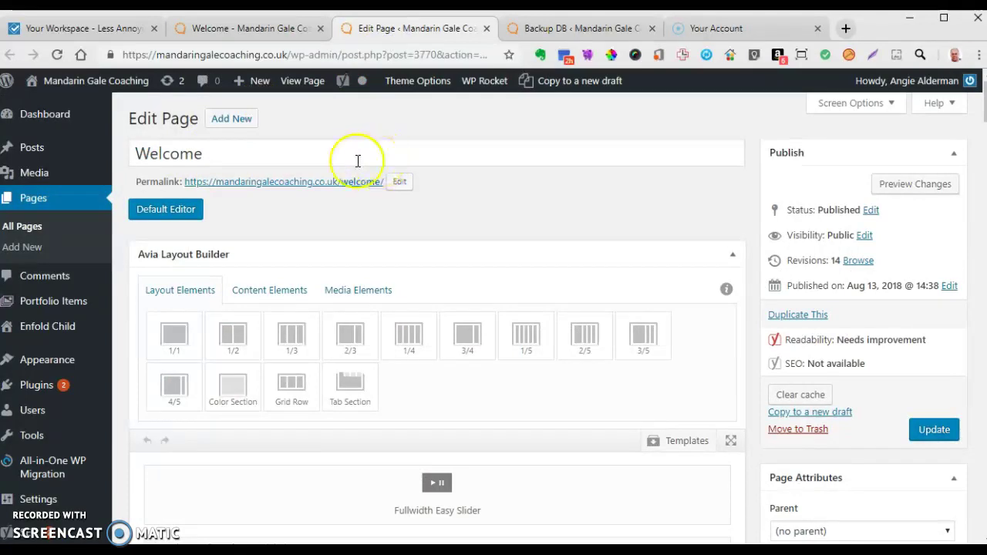
pyautogui.scroll(-10, 407, 245)
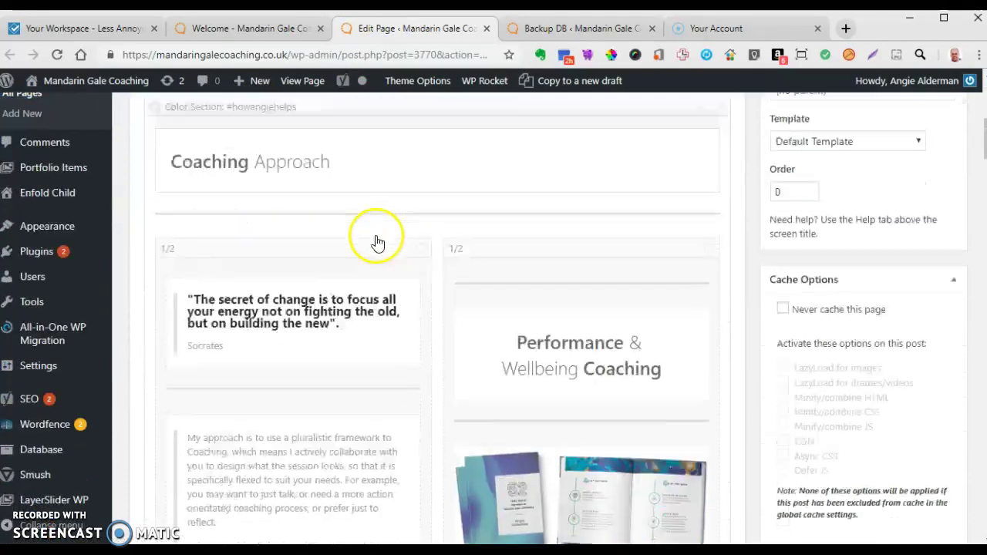
pyautogui.scroll(-15, 378, 237)
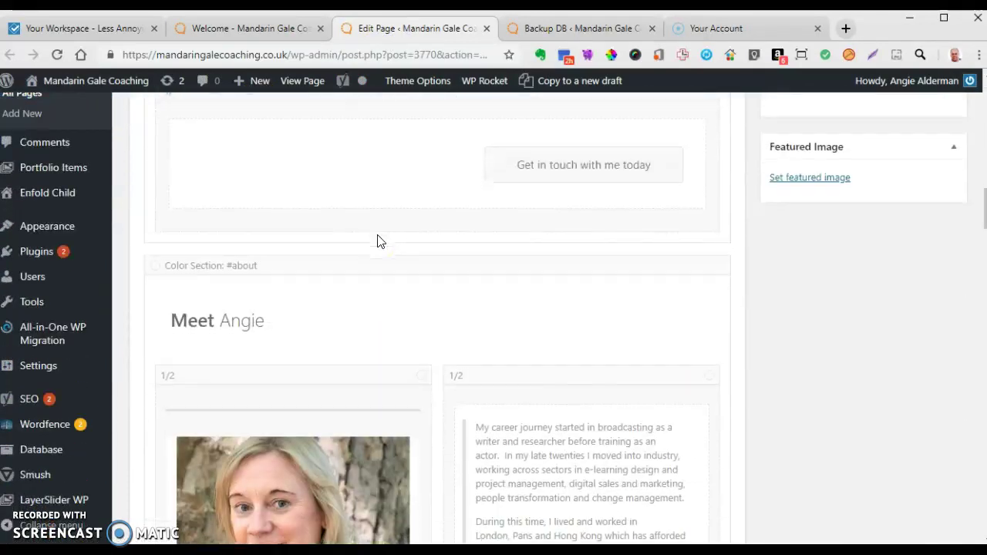
pyautogui.scroll(-15, 378, 242)
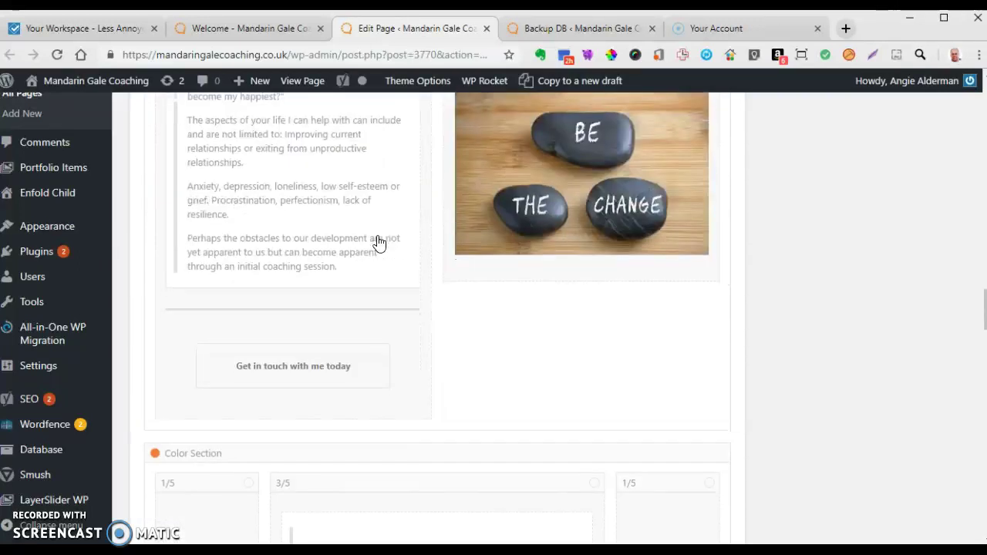
pyautogui.scroll(-15, 378, 241)
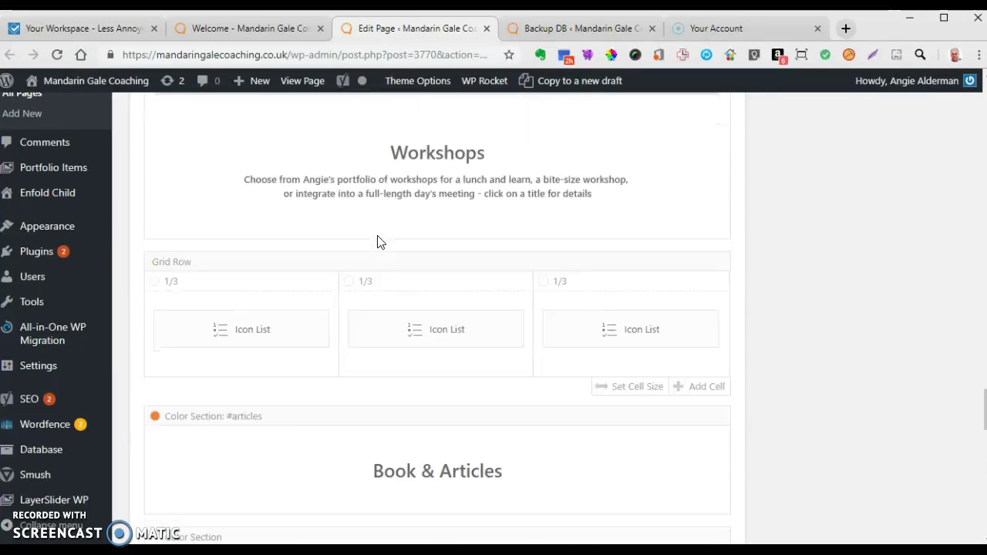
pyautogui.scroll(-3, 377, 235)
pyautogui.scroll(15, 378, 236)
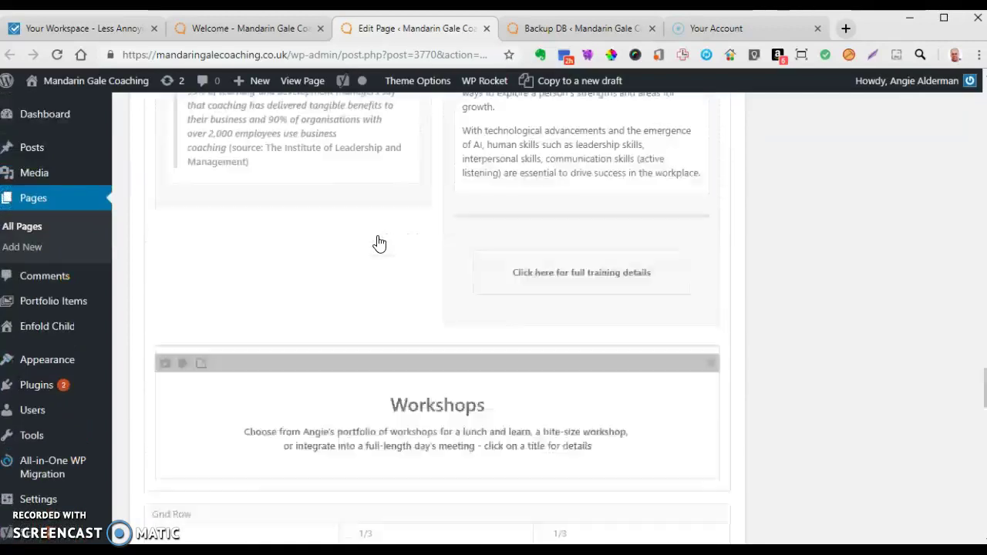
pyautogui.scroll(15, 378, 242)
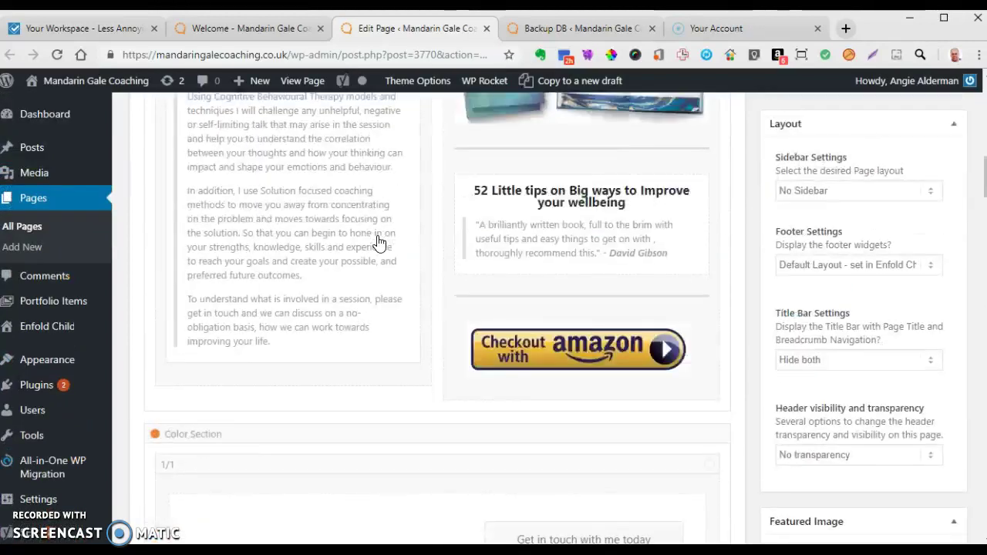
pyautogui.scroll(-3, 378, 242)
pyautogui.scroll(-5, 378, 242)
pyautogui.scroll(3, 377, 231)
pyautogui.moveTo(249, 195); pyautogui.dragTo(481, 242)
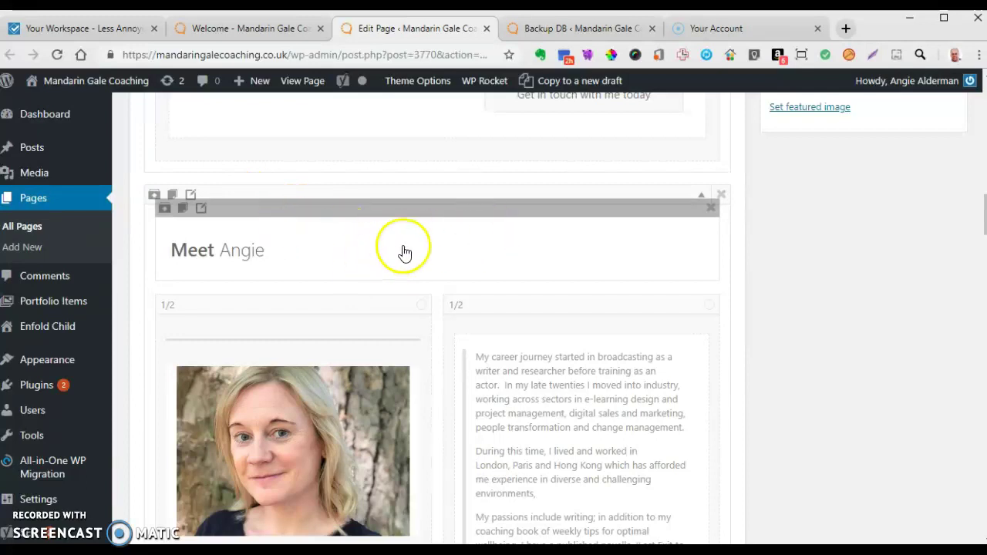
pyautogui.scroll(-2, 381, 287)
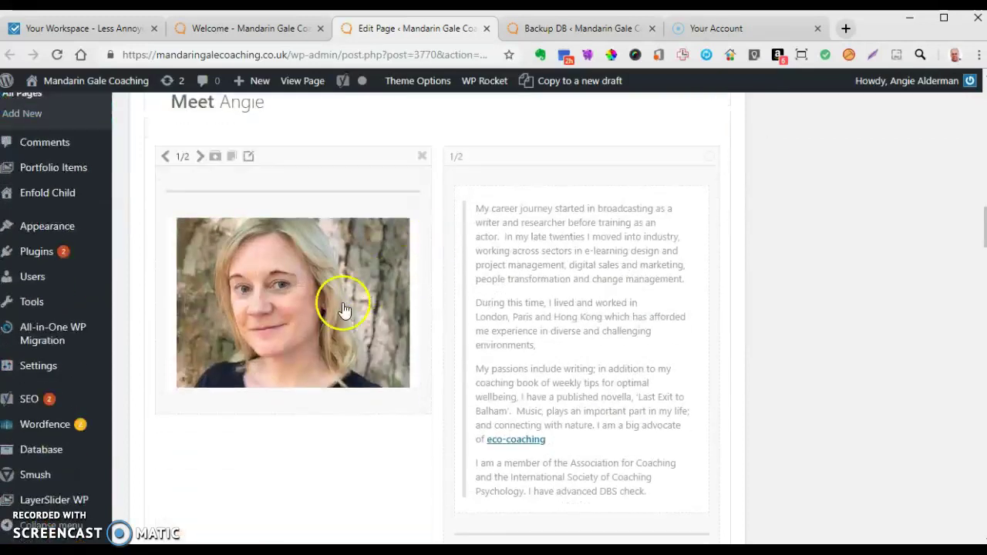
pyautogui.click(533, 302)
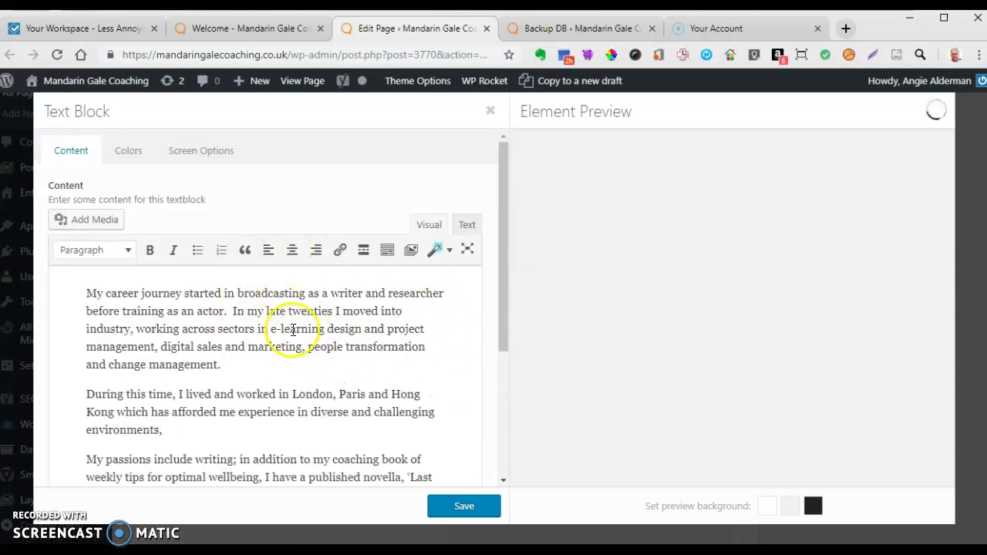
# Step: Make "Association for Coaching" bold in the last paragraph of the biography text
pyautogui.scroll(-4, 292, 330)
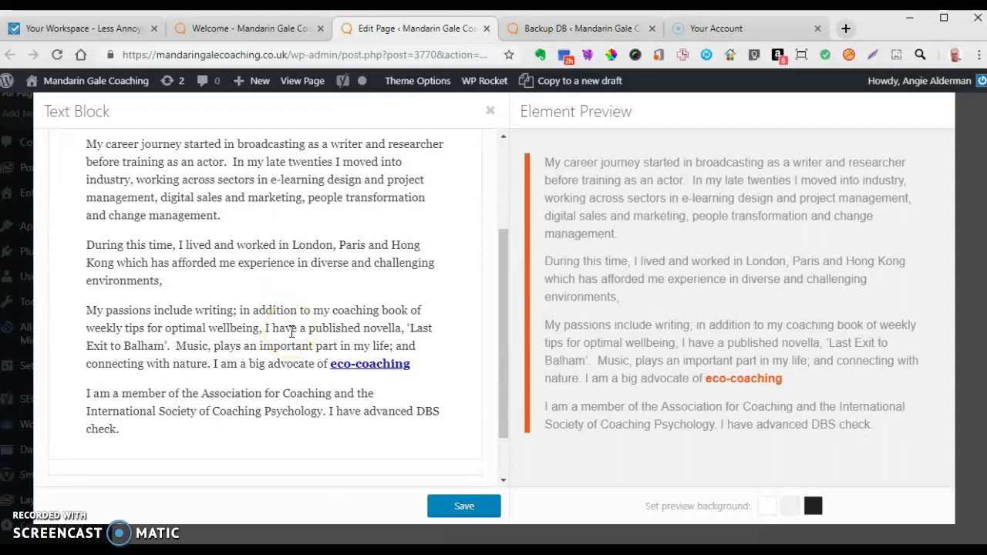
pyautogui.scroll(-2, 292, 332)
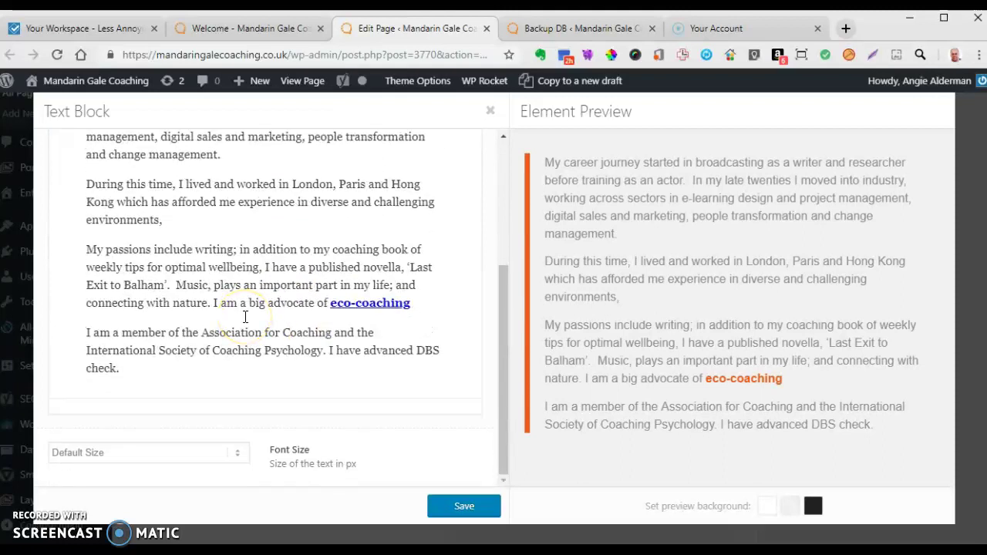
pyautogui.scroll(5, 223, 307)
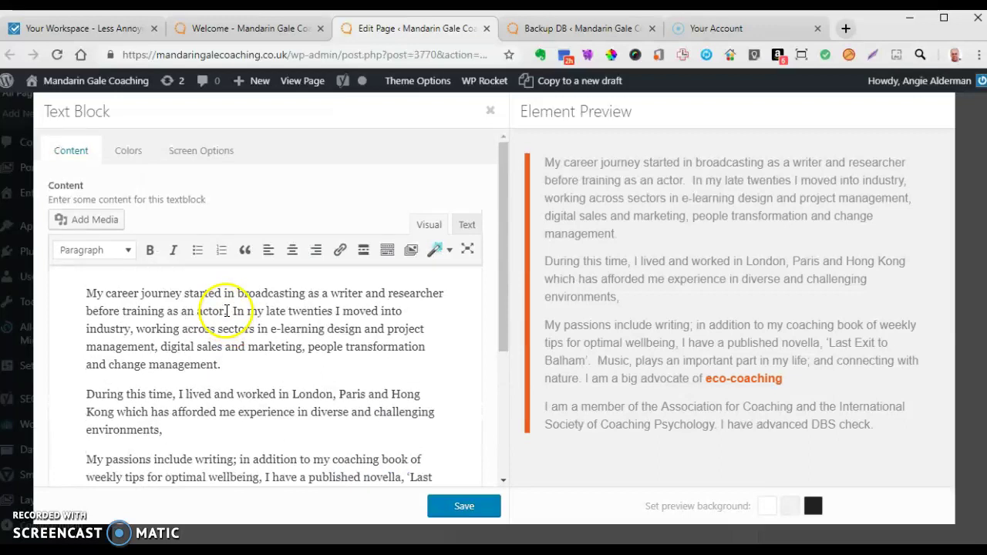
pyautogui.scroll(-4, 239, 318)
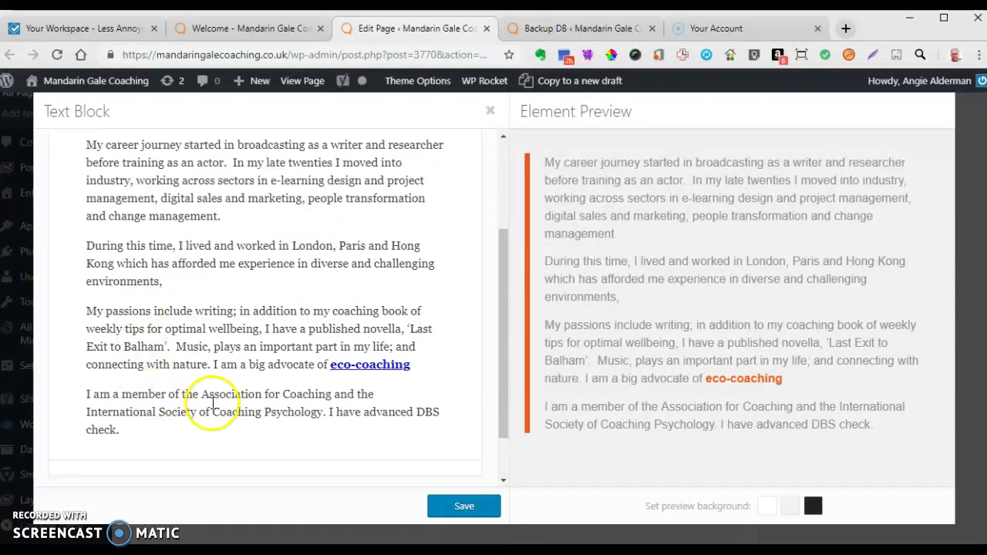
pyautogui.moveTo(202, 394); pyautogui.dragTo(211, 393)
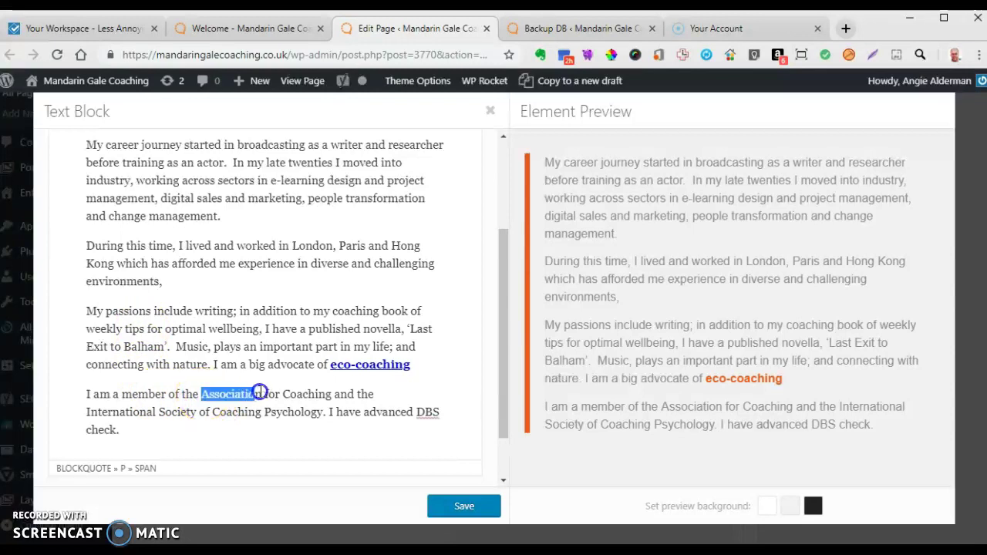
pyautogui.scroll(2, 347, 352)
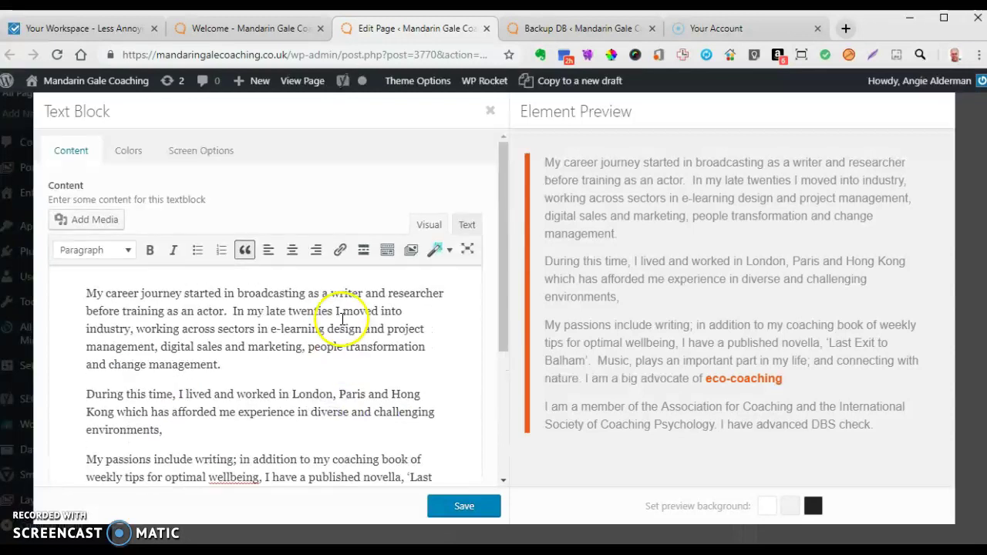
pyautogui.click(150, 250)
pyautogui.scroll(-2, 255, 345)
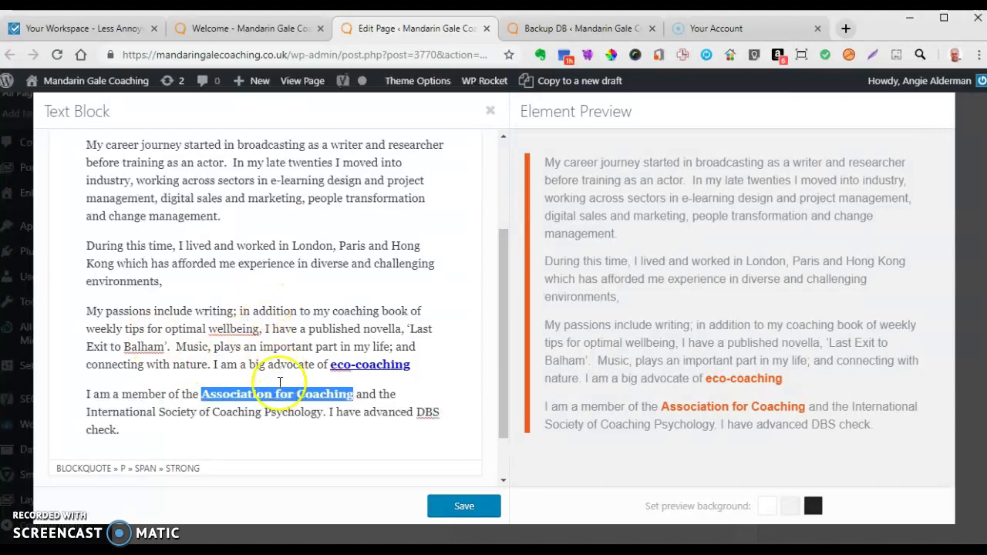
# Step: Make "International Society of Coaching Psychology" bold in the last paragraph of the biography text
pyautogui.moveTo(85, 411); pyautogui.dragTo(298, 417)
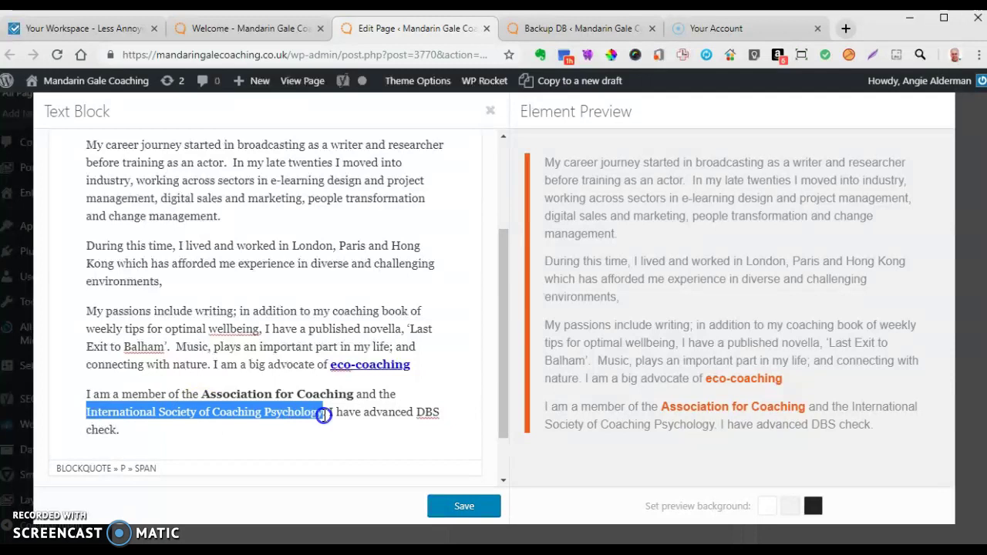
pyautogui.scroll(1, 458, 405)
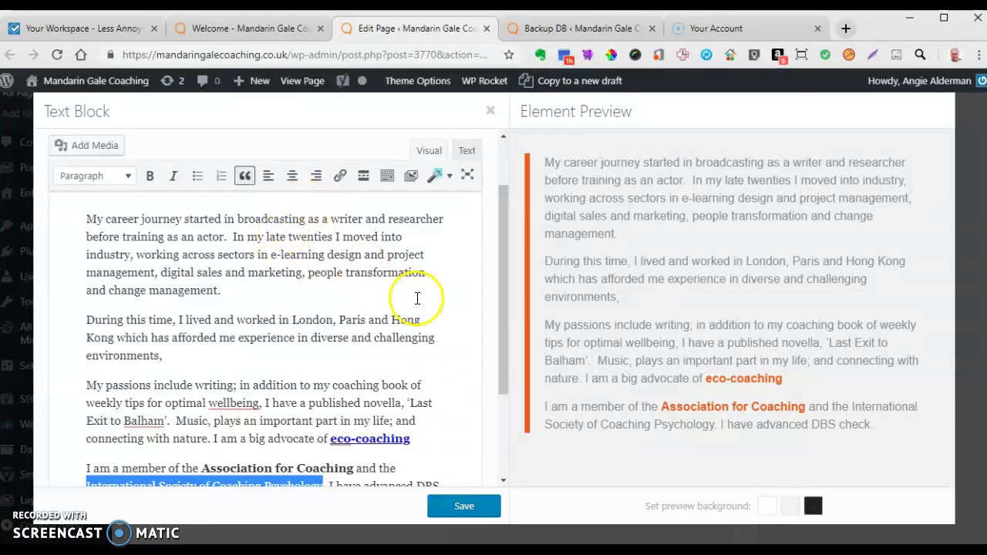
pyautogui.click(150, 179)
pyautogui.scroll(-2, 352, 378)
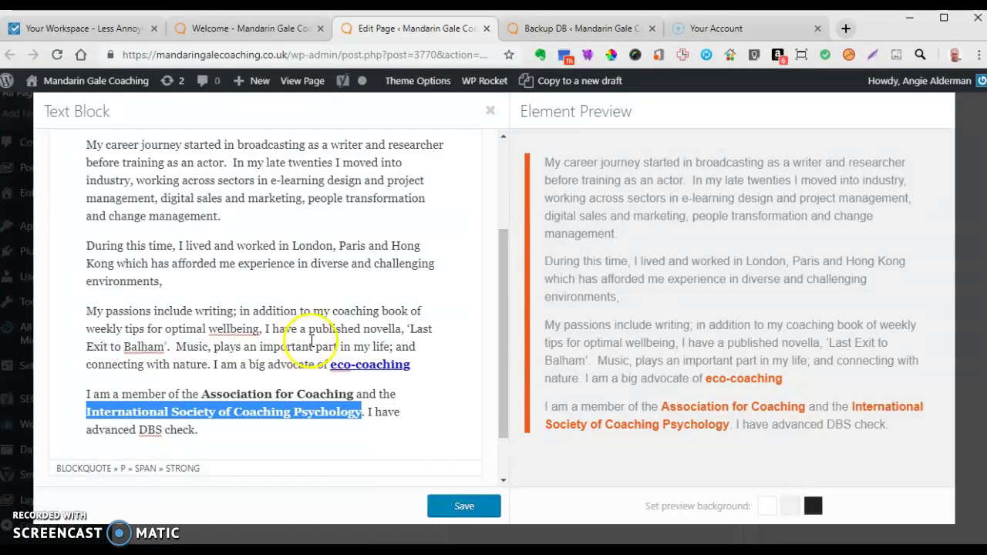
pyautogui.scroll(2, 313, 337)
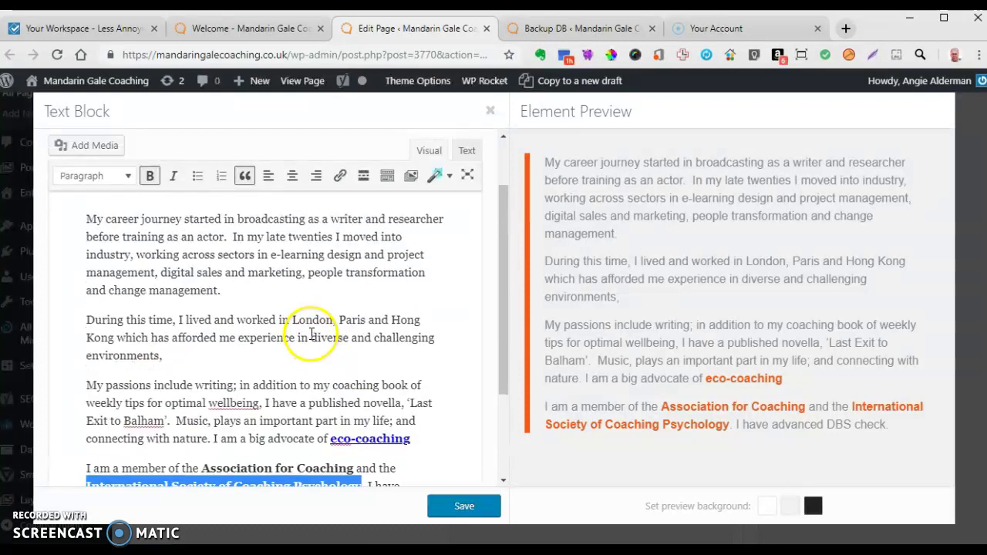
pyautogui.scroll(-4, 312, 337)
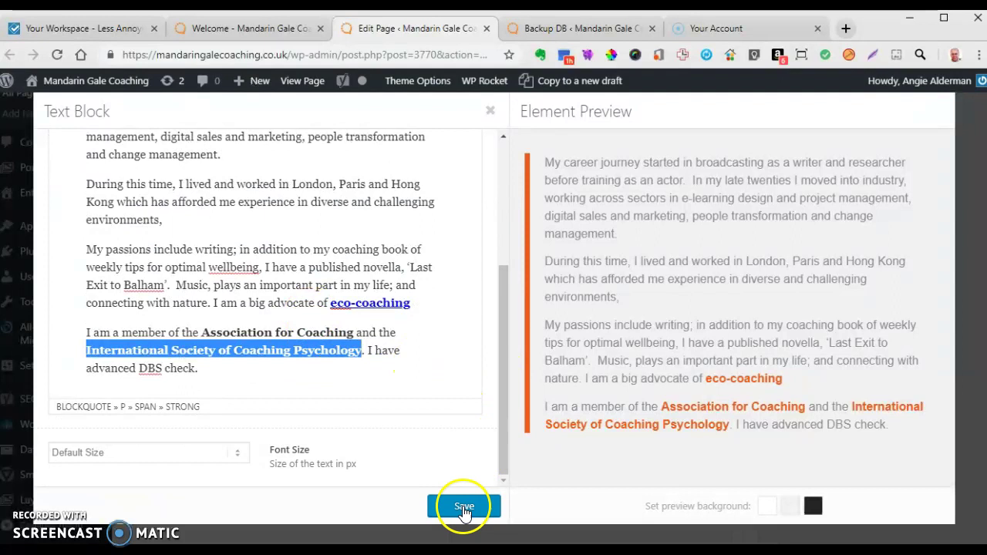
# Step: Save the biography text block and update the published Welcome page
pyautogui.click(463, 508)
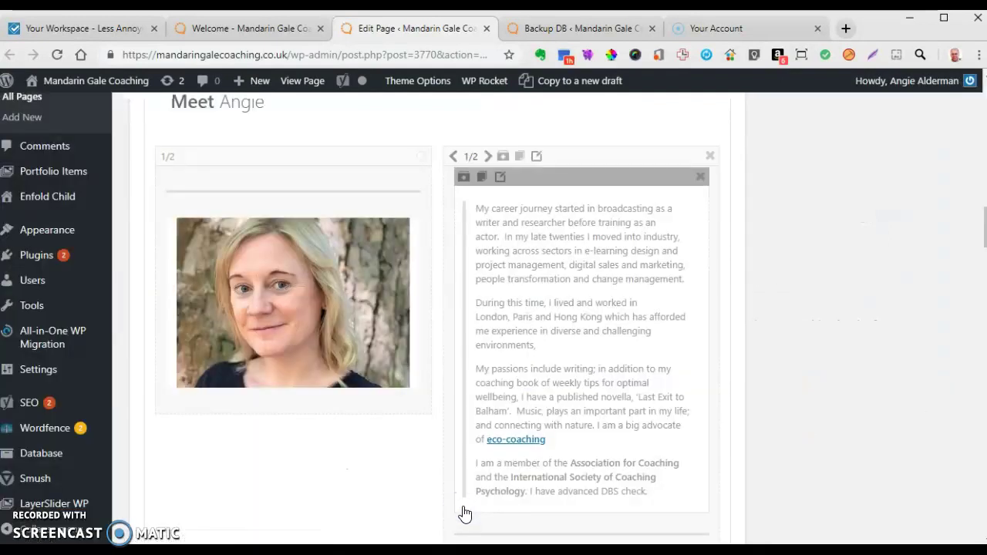
pyautogui.scroll(-10, 517, 498)
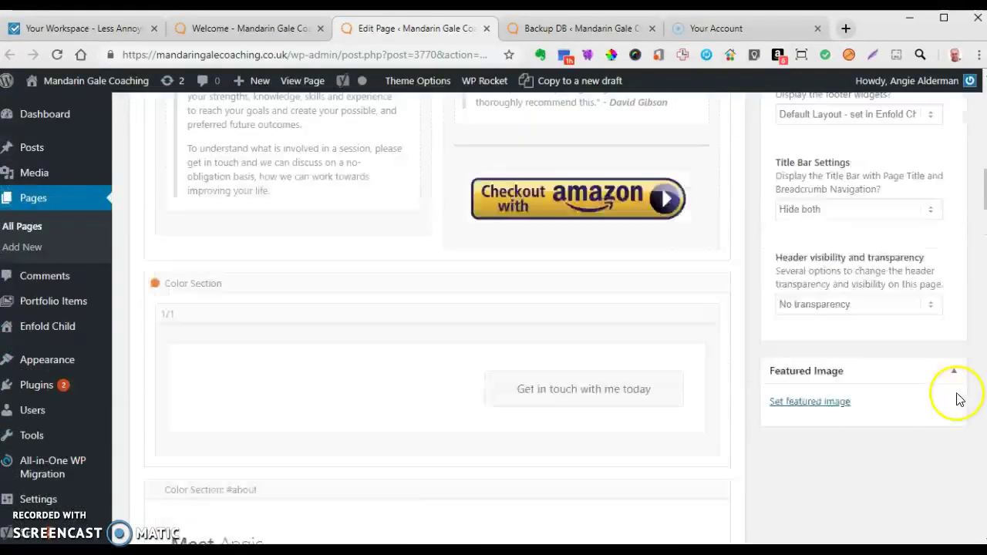
pyautogui.scroll(8, 956, 394)
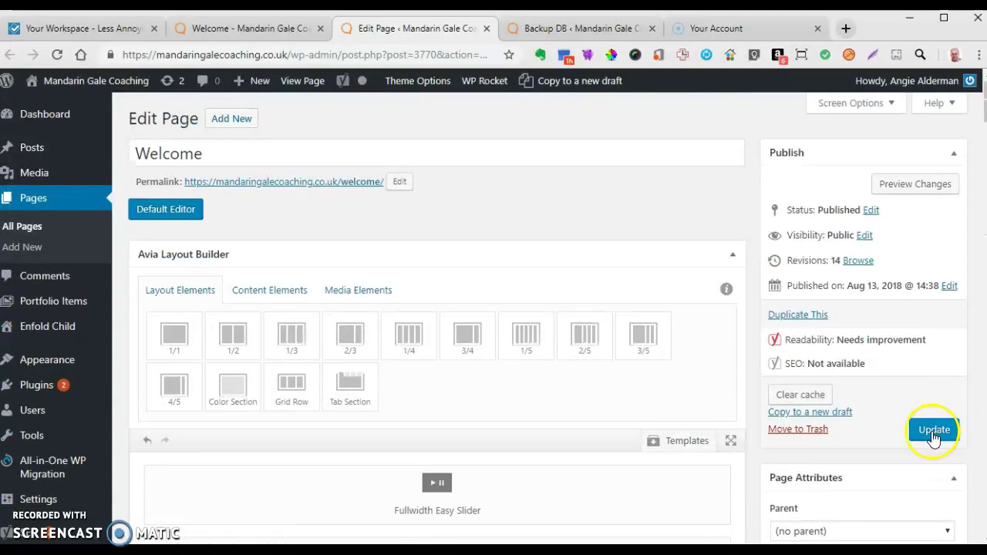
pyautogui.click(934, 432)
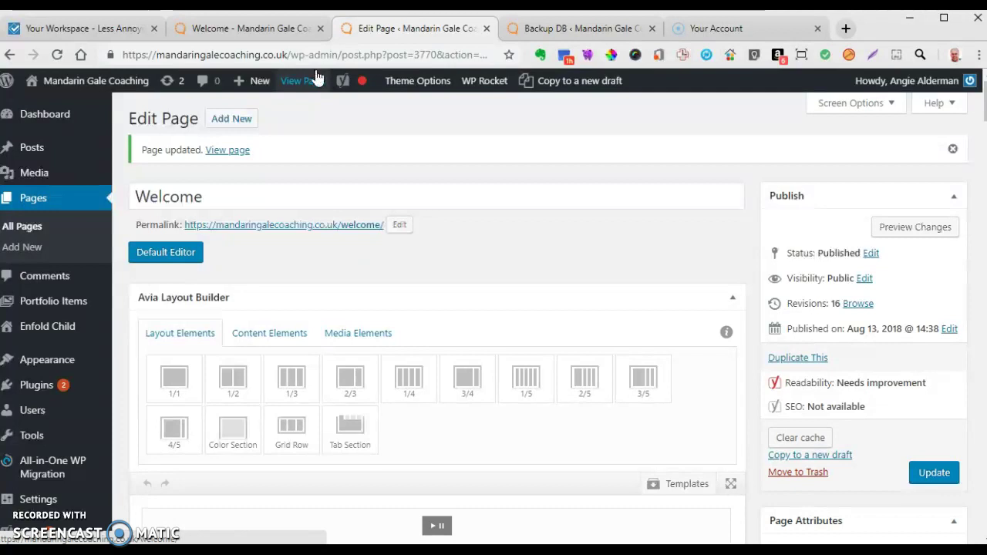
# Step: Reload the public home page and check the formatting of the two association names in the biography
pyautogui.click(254, 28)
pyautogui.scroll(-1, 683, 324)
pyautogui.scroll(1, 710, 346)
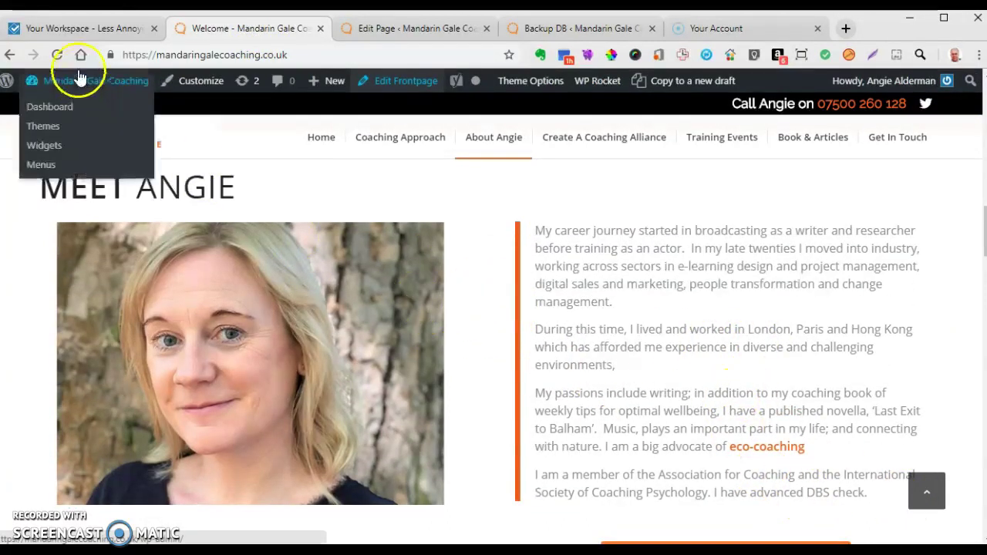
pyautogui.click(60, 56)
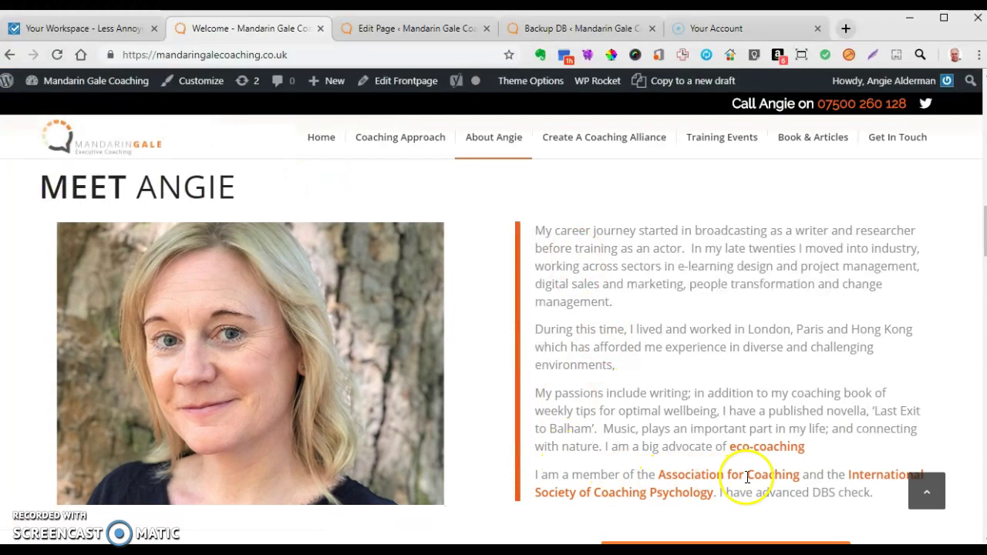
pyautogui.scroll(-1, 831, 507)
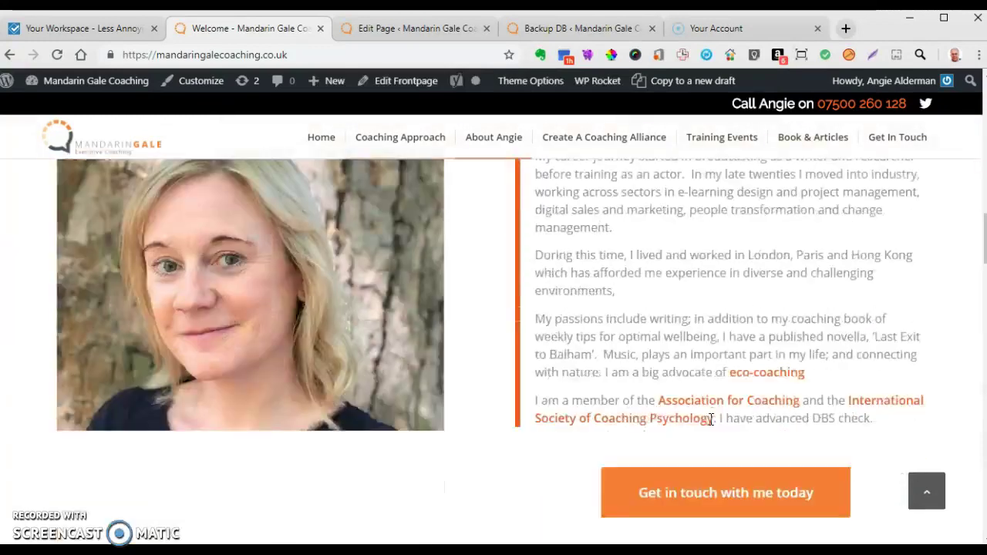
# Step: Look over the biography section and the sections around it on the public home page, dismissing the mail notification
pyautogui.scroll(-4, 713, 425)
pyautogui.scroll(-15, 712, 427)
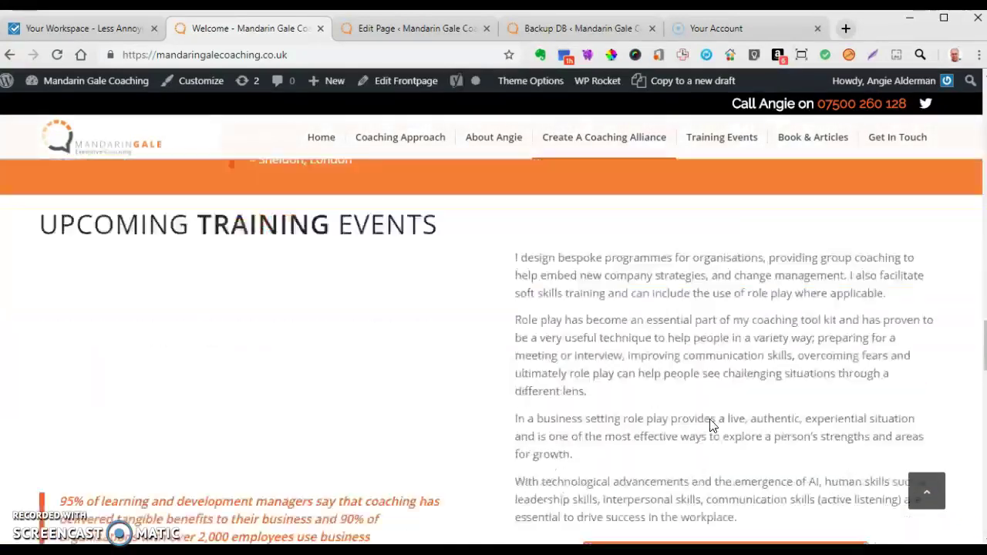
pyautogui.scroll(5, 711, 425)
pyautogui.scroll(10, 712, 424)
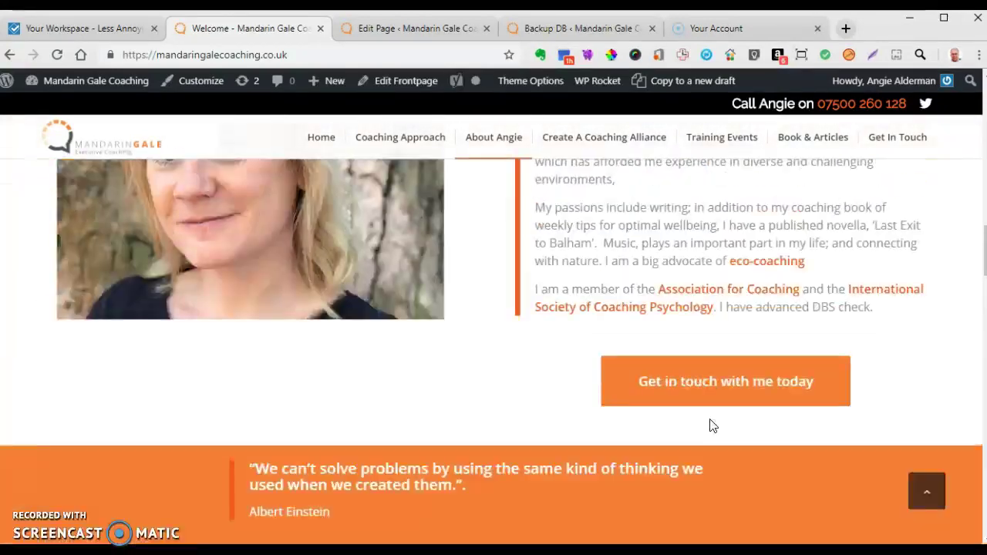
pyautogui.scroll(10, 712, 426)
pyautogui.scroll(-8, 712, 426)
pyautogui.scroll(-6, 710, 419)
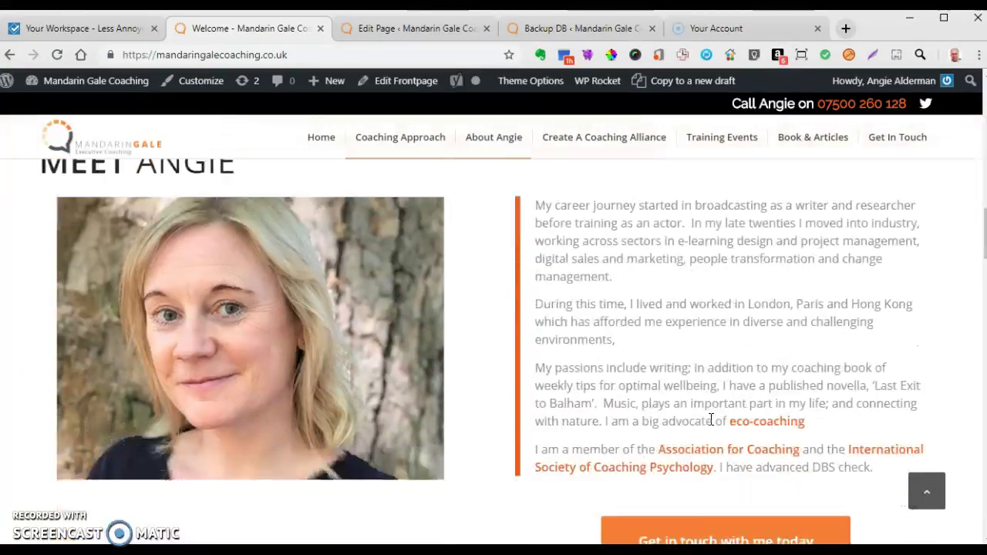
pyautogui.scroll(3, 710, 421)
pyautogui.click(710, 420)
pyautogui.scroll(-2, 710, 422)
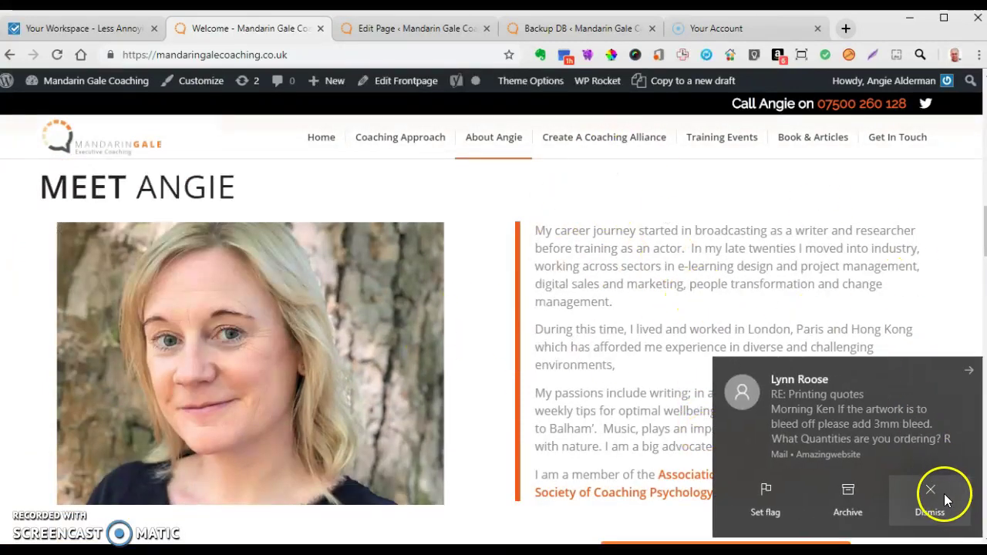
pyautogui.click(940, 497)
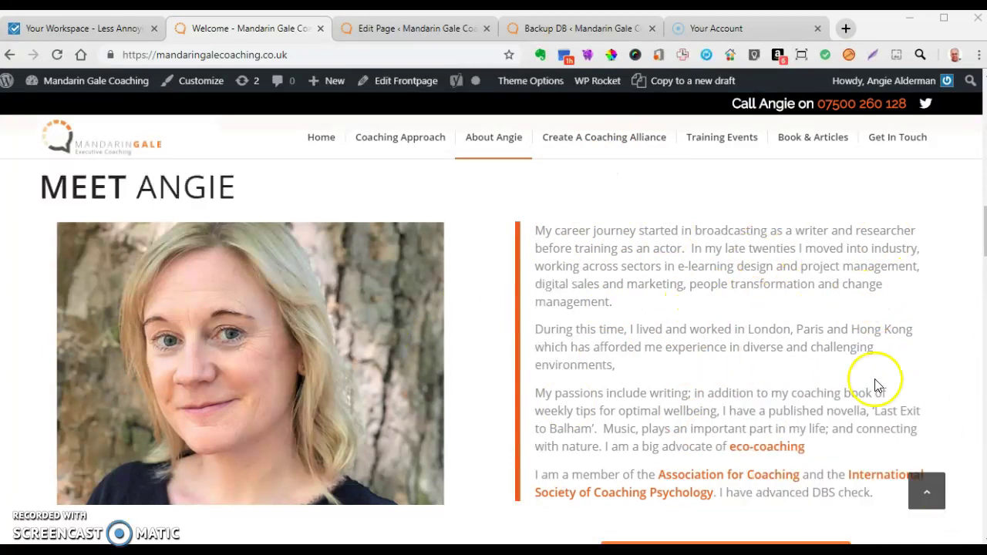
pyautogui.scroll(-1, 701, 270)
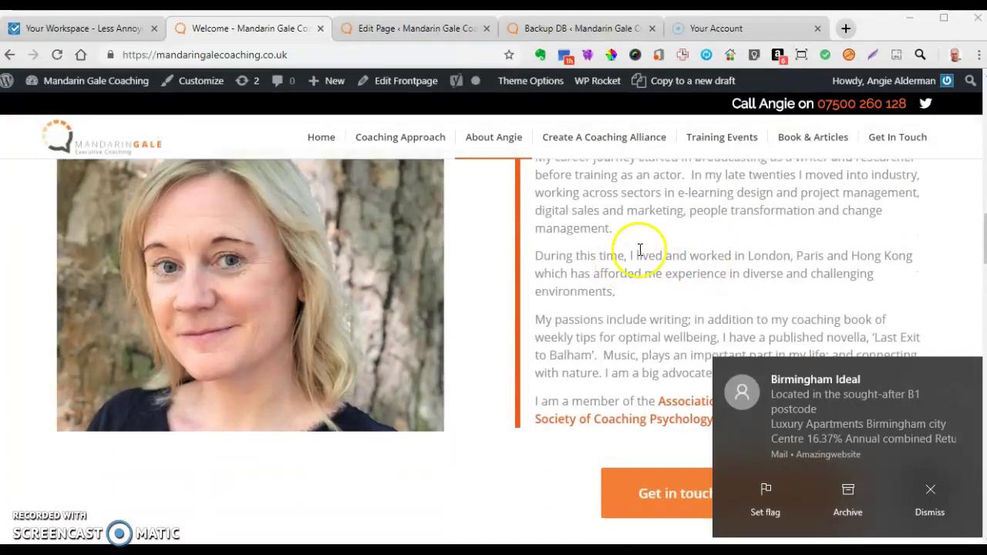
pyautogui.scroll(1, 639, 250)
pyautogui.scroll(-3, 619, 324)
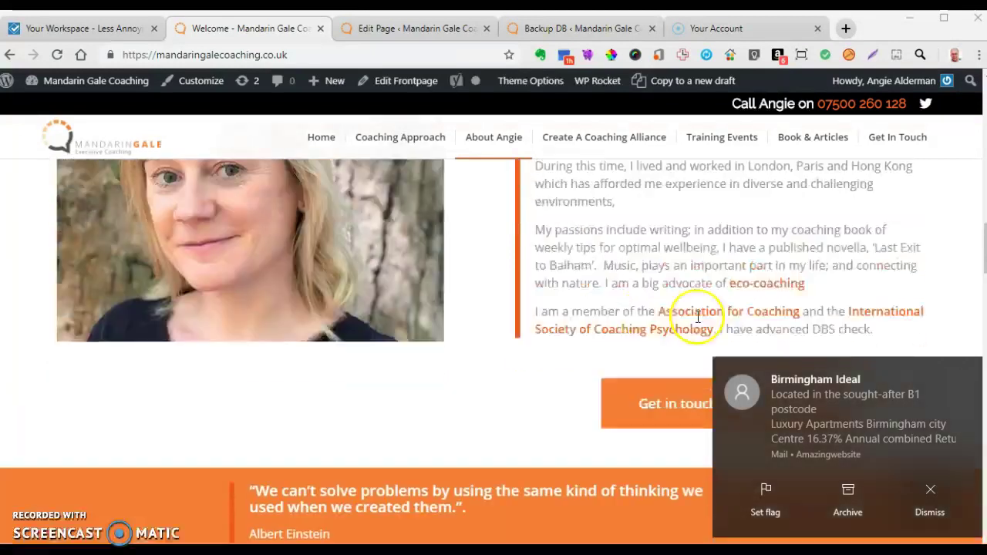
pyautogui.scroll(1, 741, 232)
pyautogui.scroll(2, 740, 227)
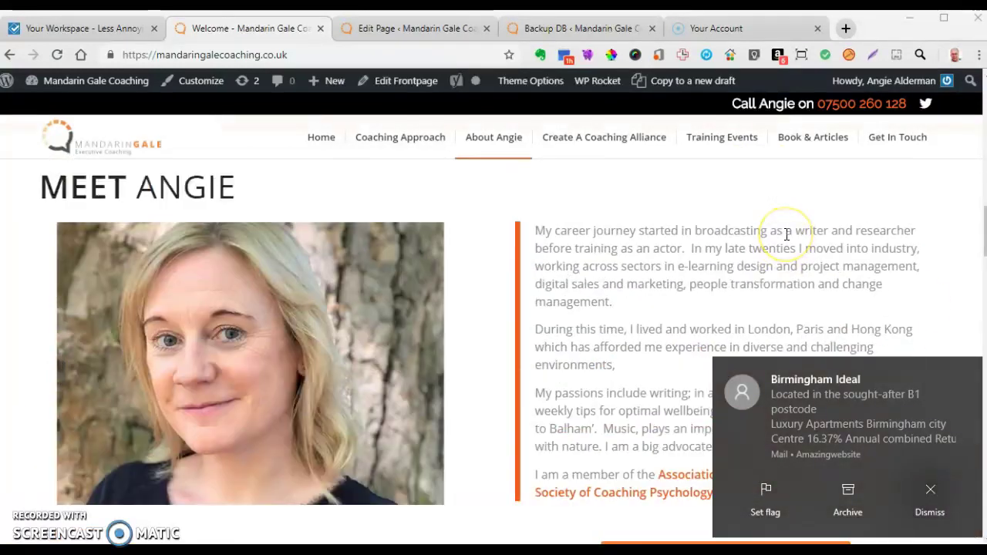
pyautogui.scroll(-1, 787, 234)
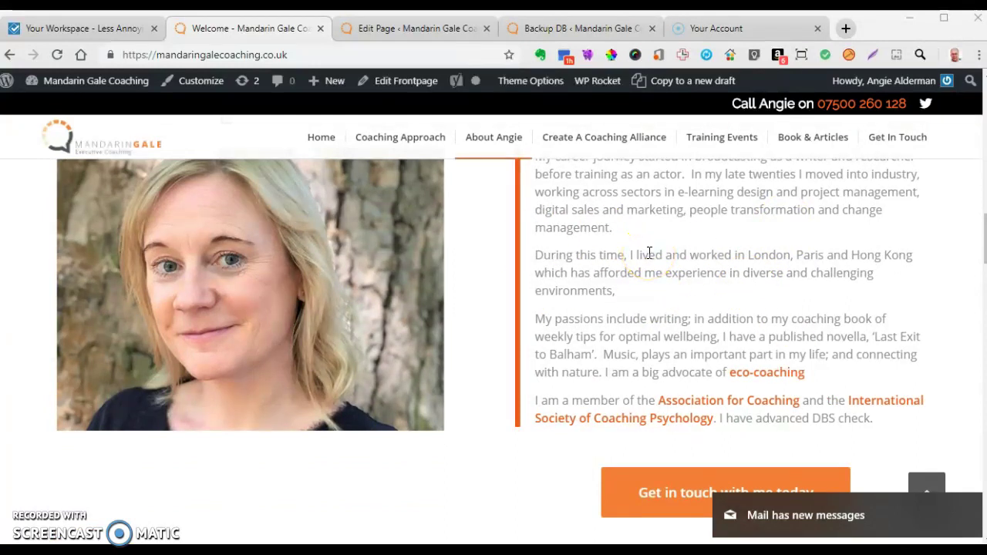
pyautogui.scroll(-2, 650, 253)
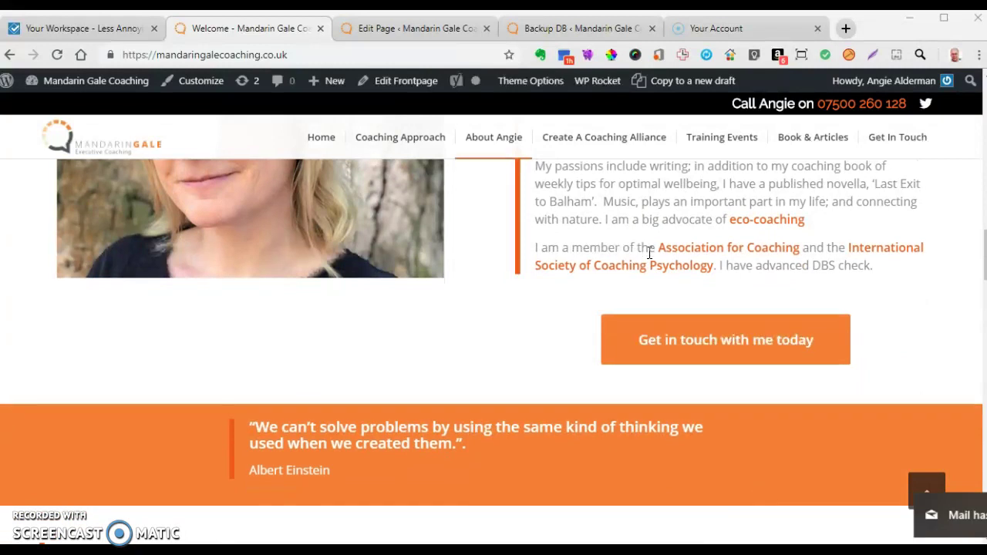
pyautogui.scroll(3, 649, 253)
pyautogui.scroll(-1, 649, 255)
pyautogui.click(466, 258)
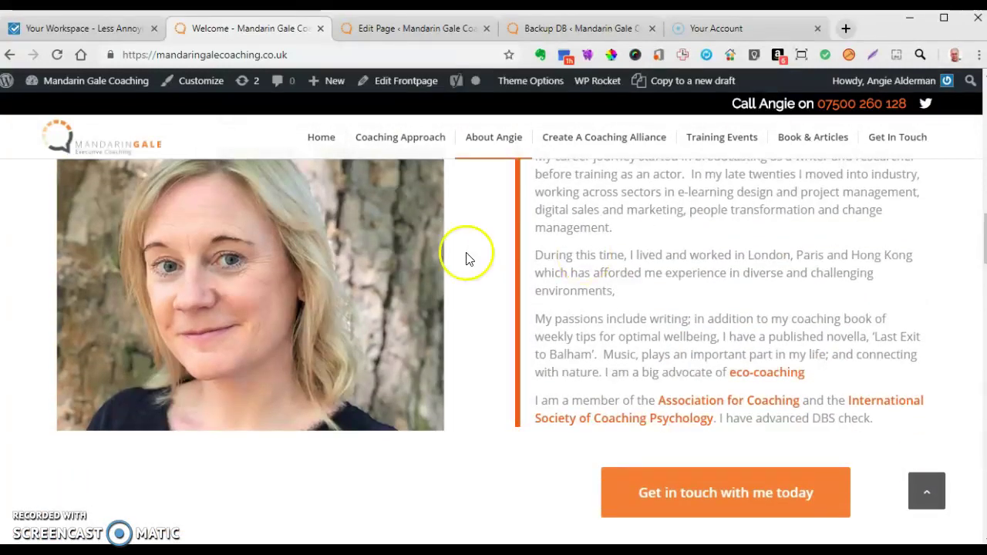
pyautogui.scroll(-5, 648, 302)
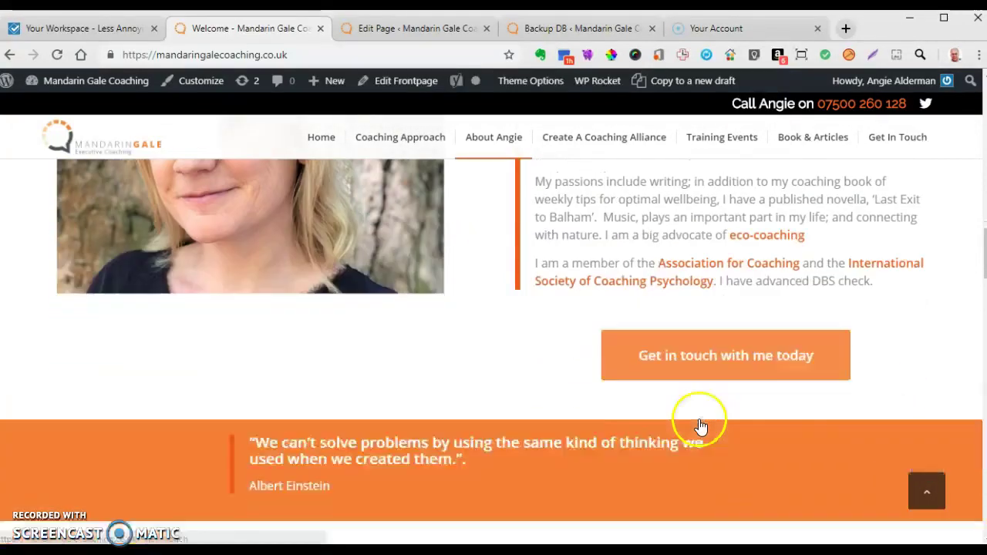
pyautogui.scroll(6, 698, 223)
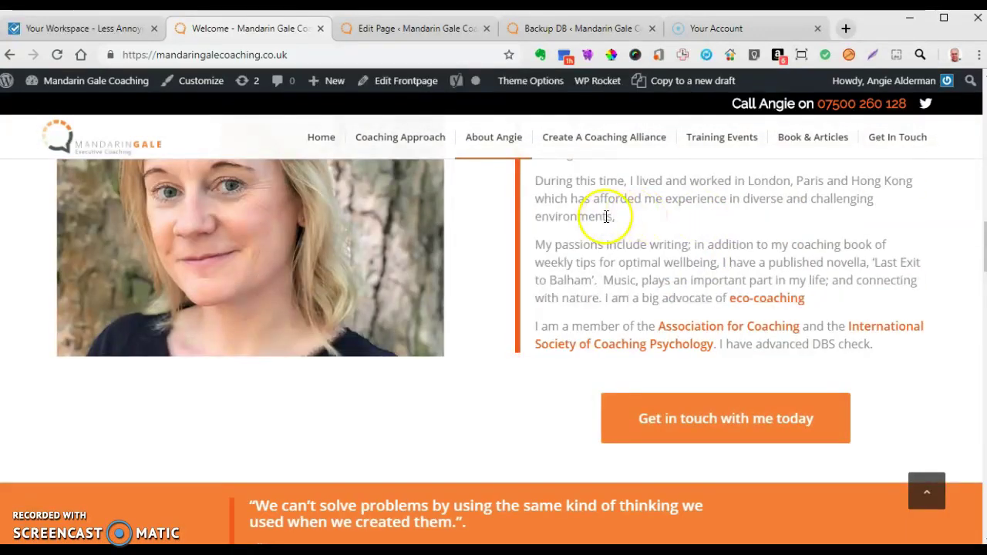
pyautogui.scroll(-2, 661, 221)
pyautogui.scroll(5, 655, 201)
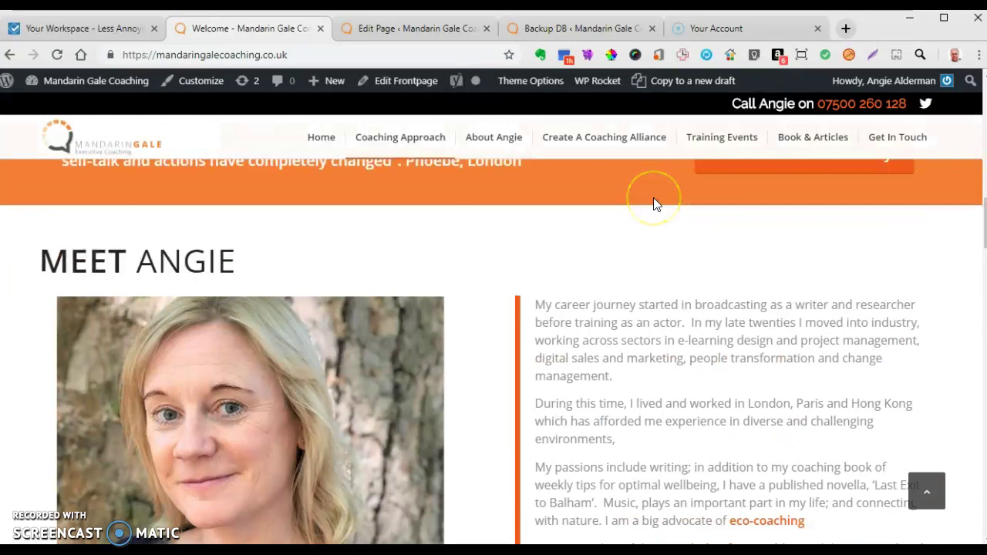
pyautogui.scroll(3, 654, 203)
pyautogui.scroll(-3, 652, 196)
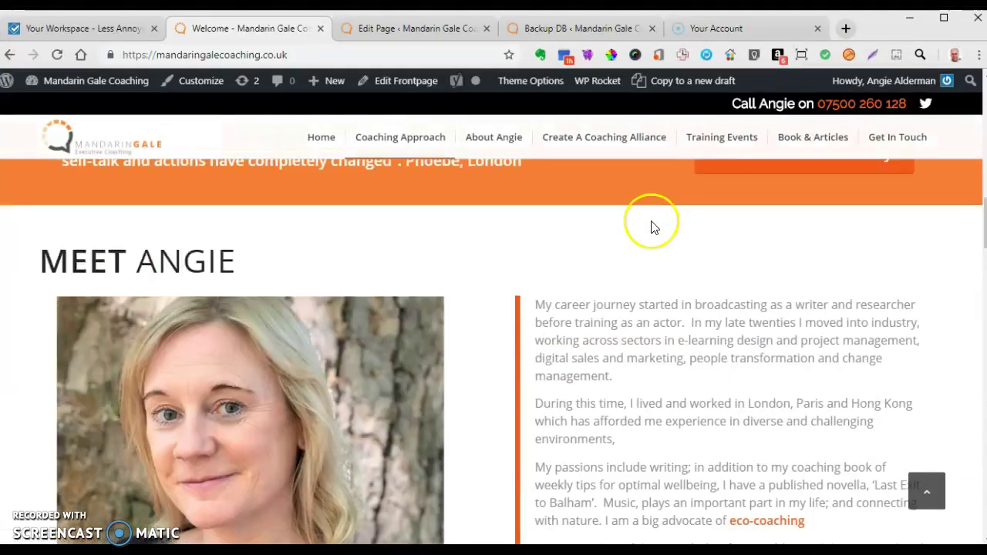
pyautogui.scroll(8, 654, 221)
pyautogui.scroll(-3, 661, 216)
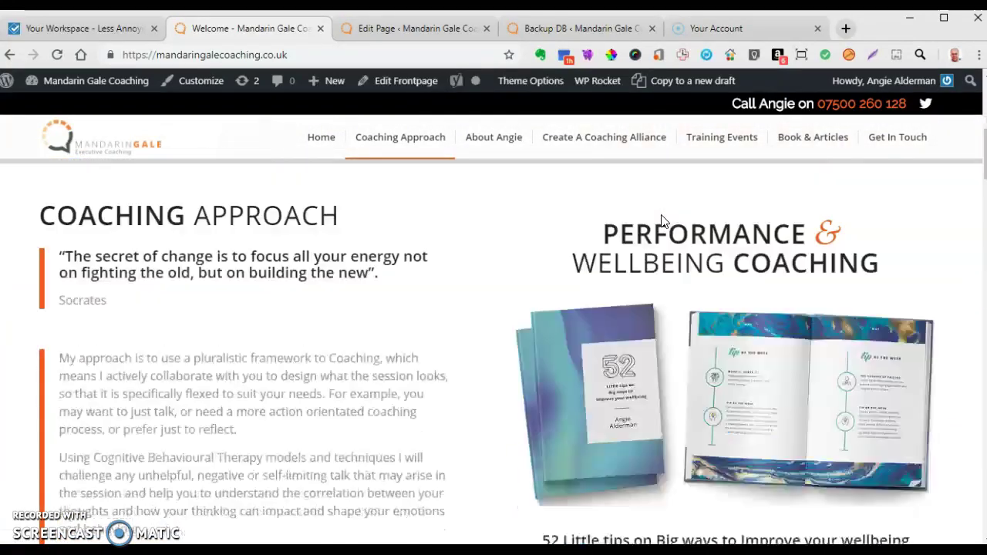
pyautogui.scroll(-2, 661, 221)
# Step: Open the biography portrait's image element in the Welcome page editor and bring up the media library for choosing its picture
pyautogui.click(374, 27)
pyautogui.scroll(-5, 393, 160)
pyautogui.scroll(-10, 391, 162)
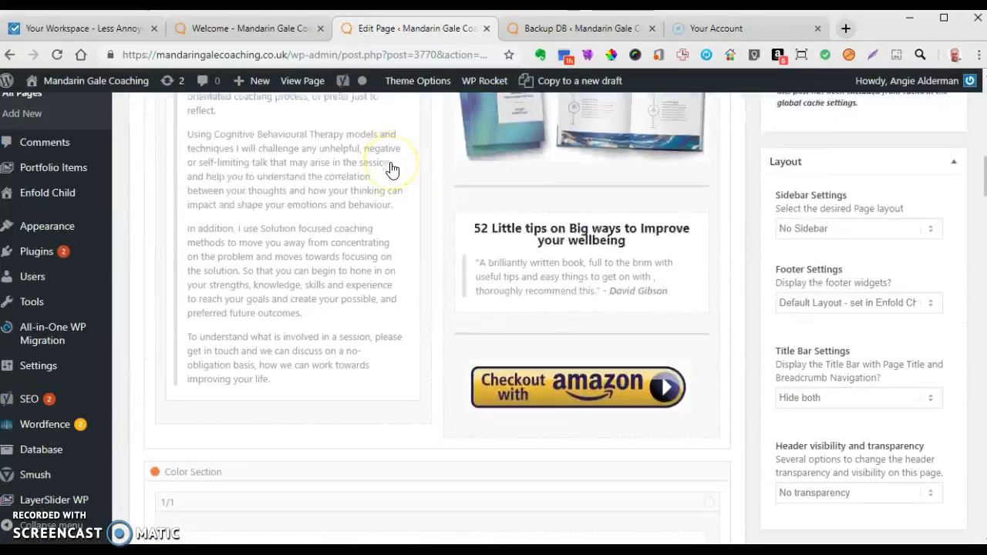
pyautogui.scroll(-2, 390, 168)
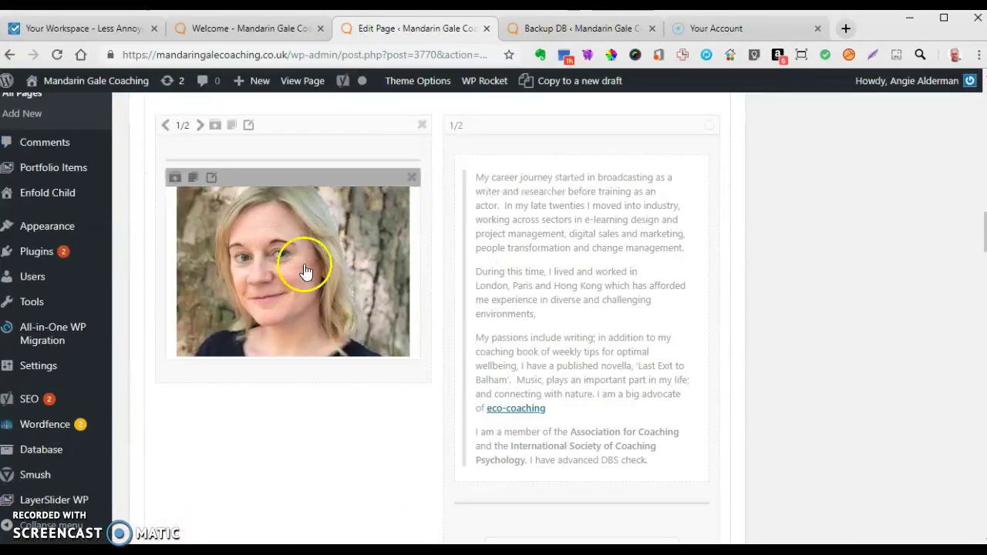
pyautogui.click(283, 249)
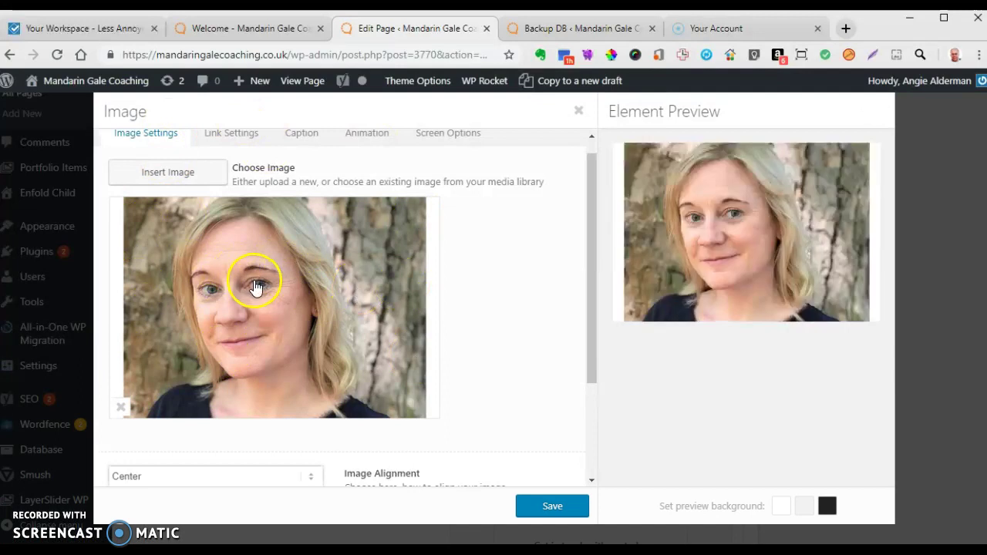
pyautogui.scroll(-2, 256, 286)
pyautogui.scroll(3, 260, 282)
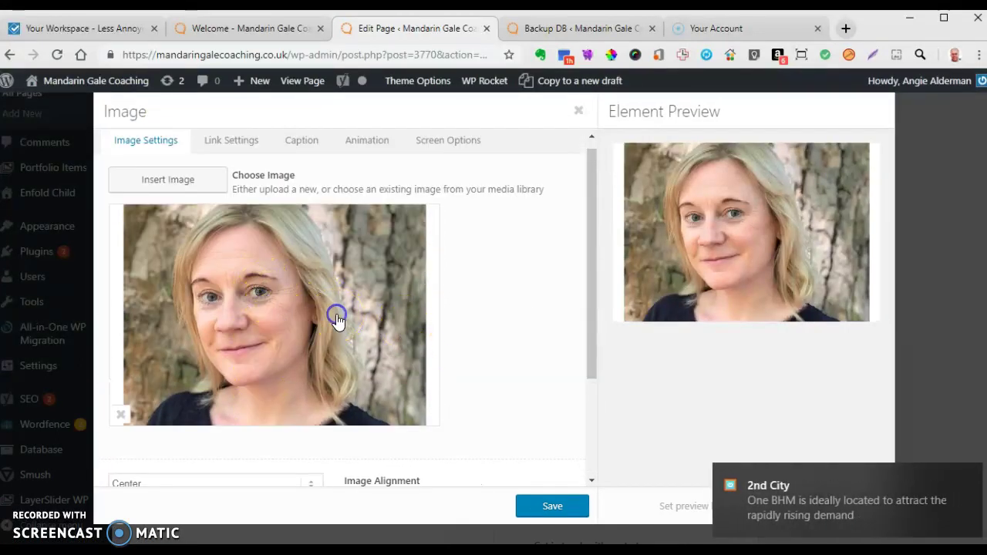
pyautogui.click(337, 318)
pyautogui.click(330, 319)
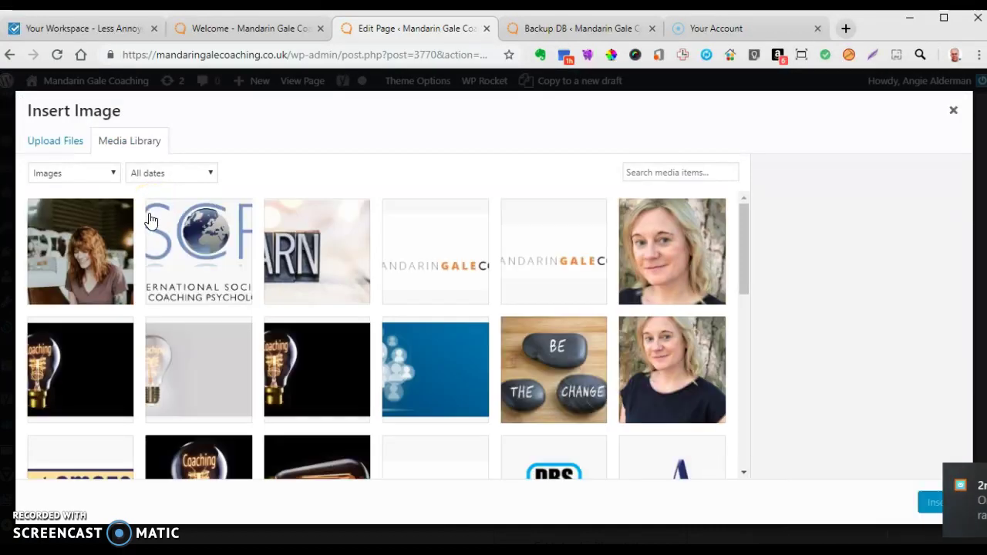
pyautogui.click(51, 149)
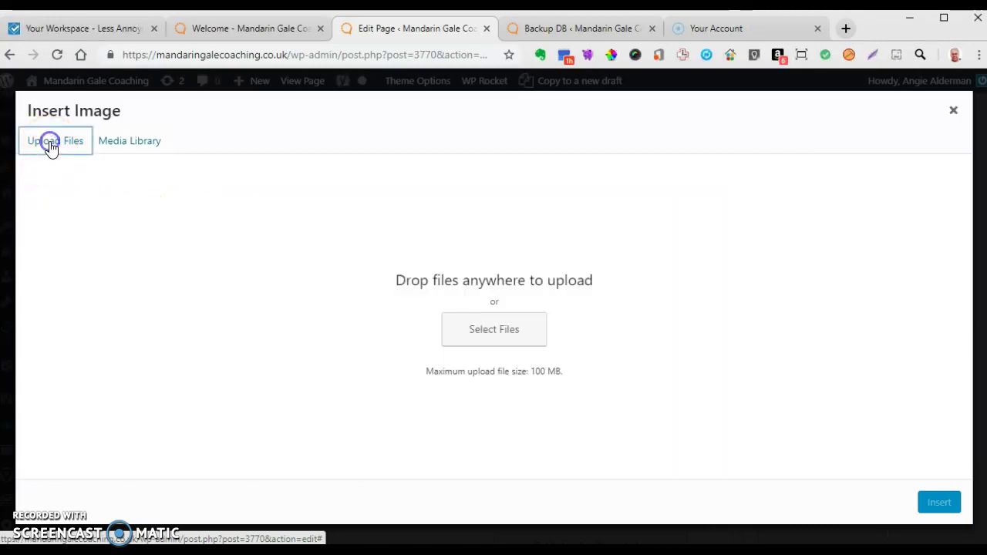
pyautogui.click(496, 331)
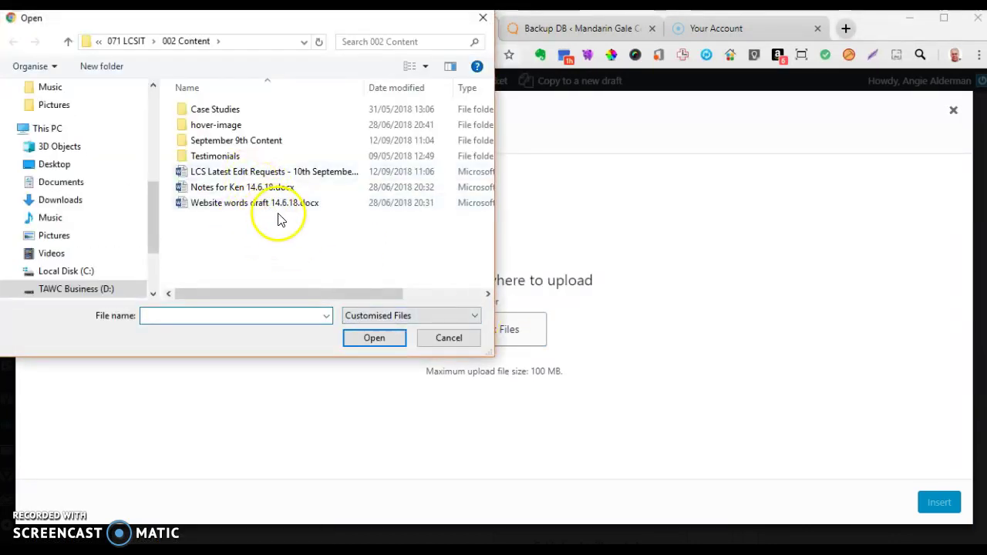
pyautogui.click(437, 336)
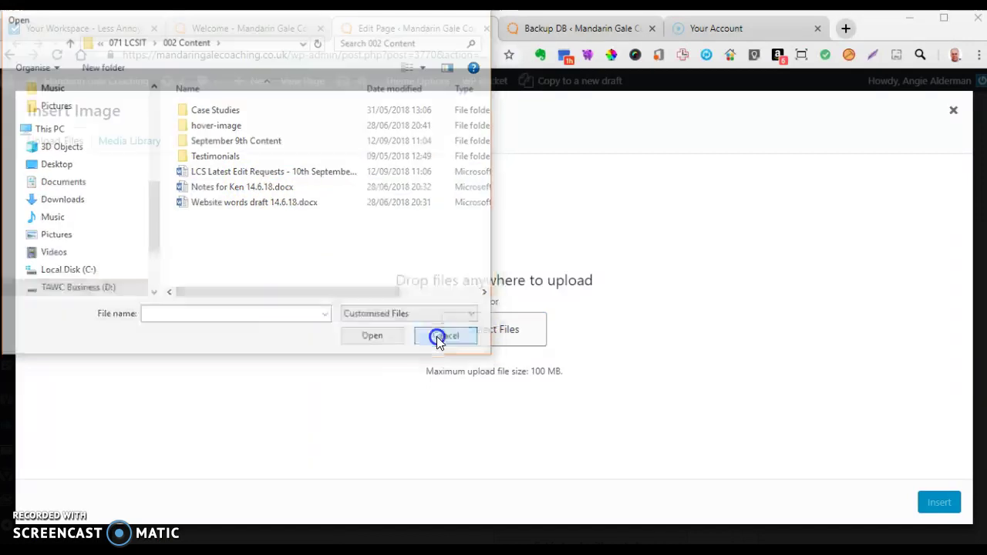
pyautogui.click(122, 144)
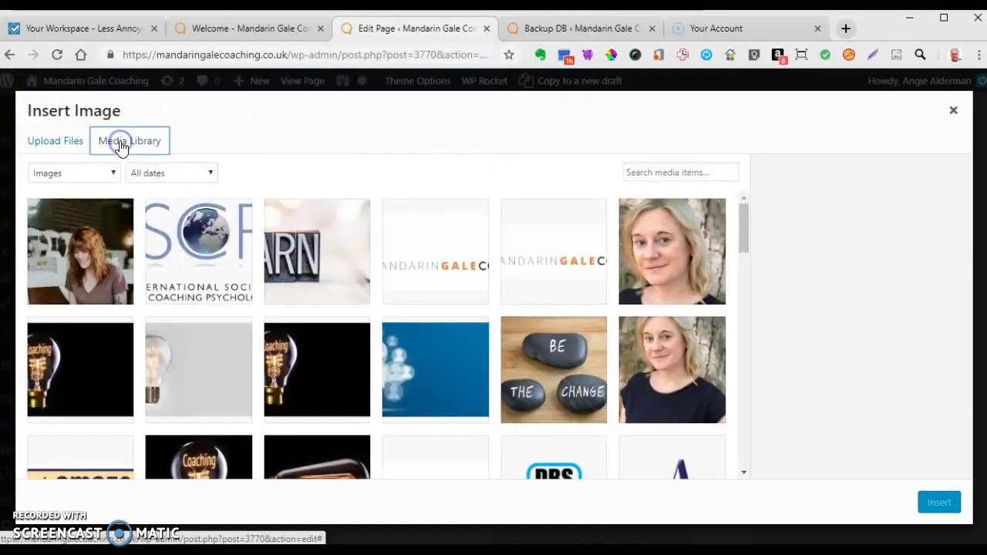
# Step: Insert the close-up portrait from the media library into the image element at the Portfolio – 495 × 400 size
pyautogui.click(678, 270)
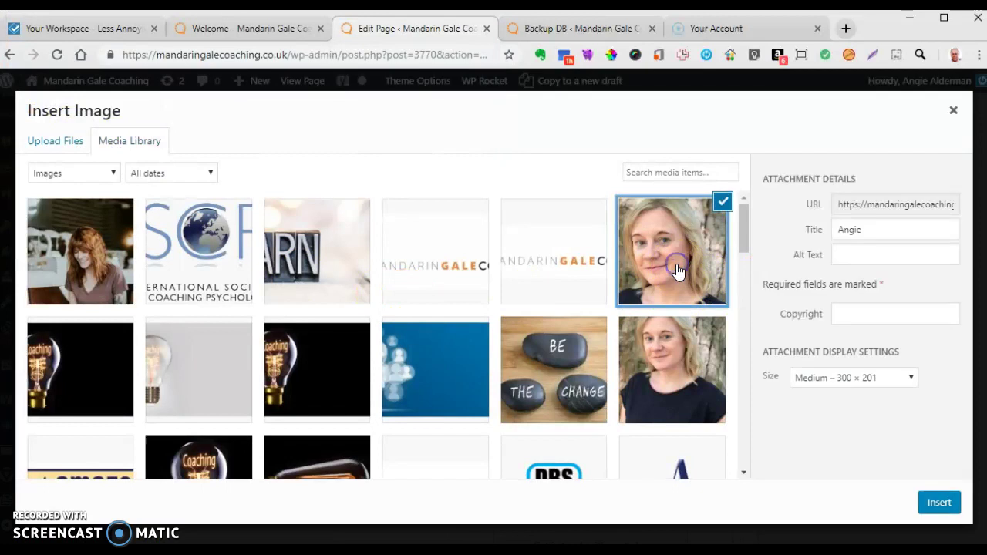
pyautogui.click(907, 386)
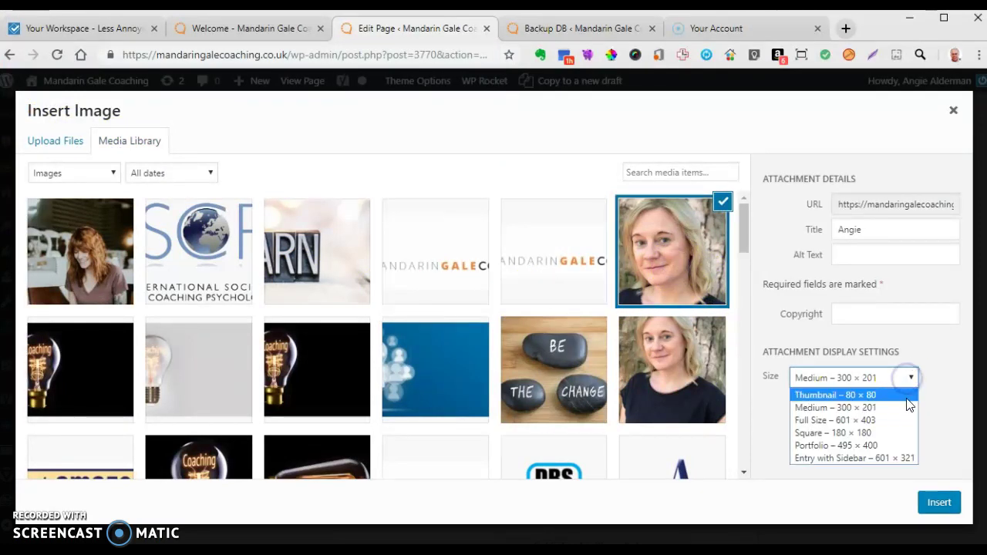
pyautogui.click(893, 446)
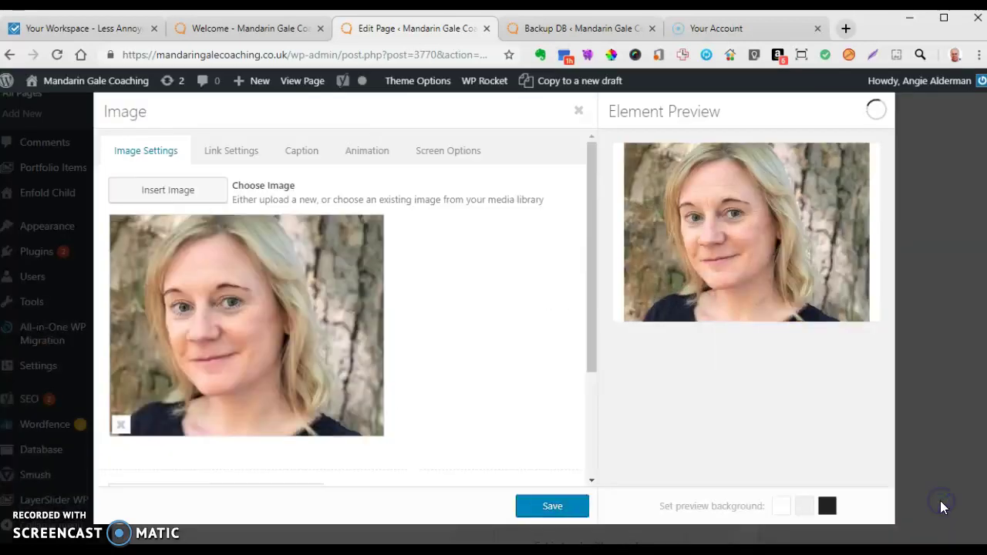
# Step: Save the biography image element and update the published Welcome page
pyautogui.click(546, 507)
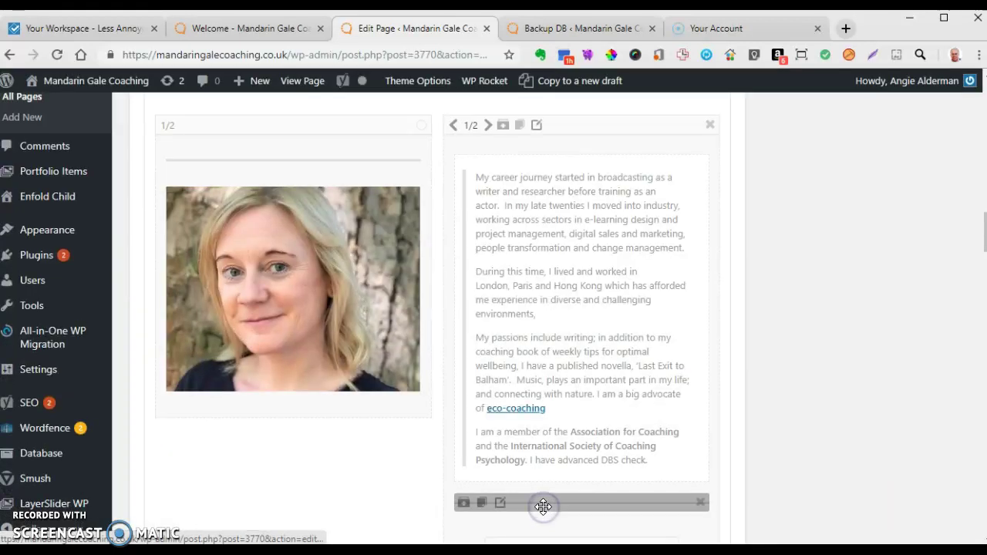
pyautogui.scroll(15, 917, 455)
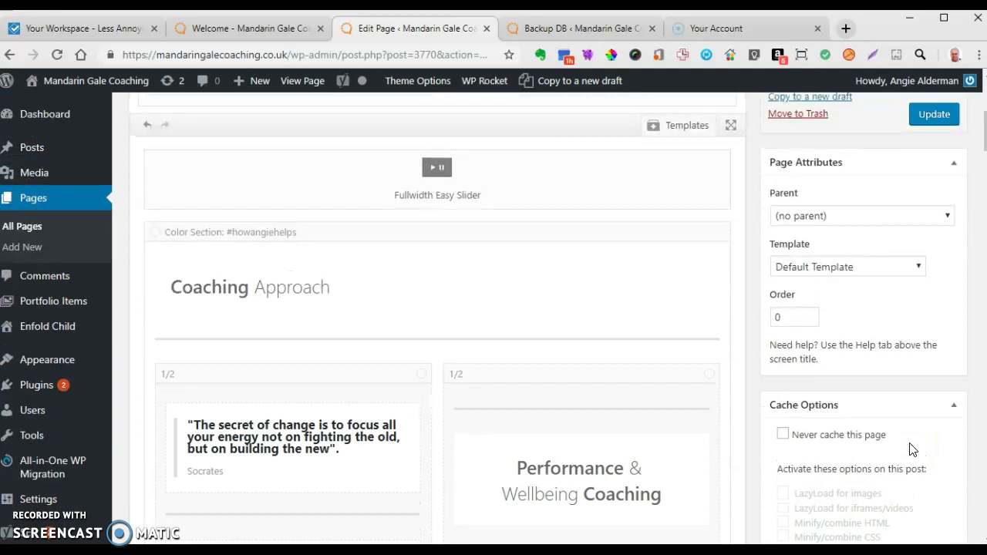
pyautogui.click(940, 474)
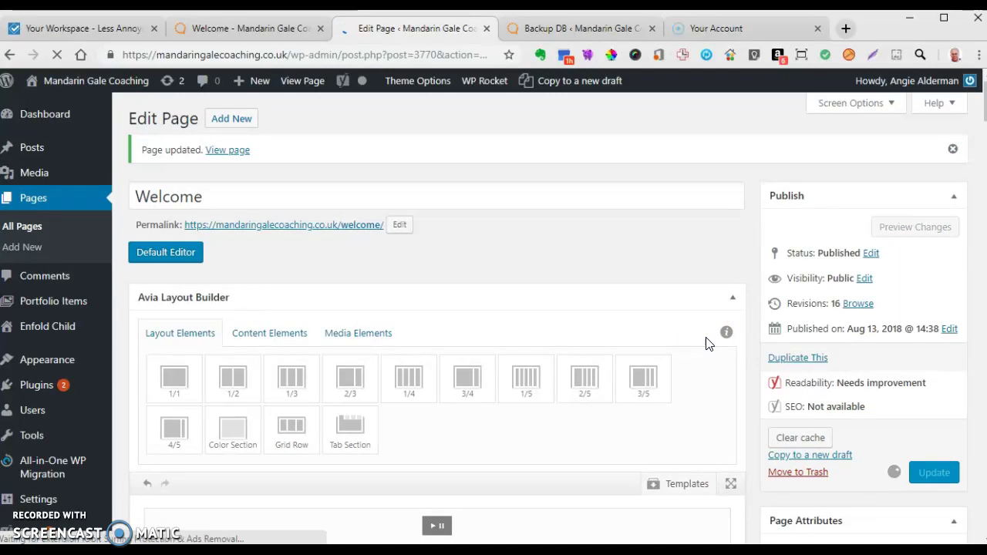
# Step: Reload the public home page and check the resized portrait beside the biography text
pyautogui.click(270, 31)
pyautogui.scroll(-3, 408, 213)
pyautogui.scroll(4, 72, 100)
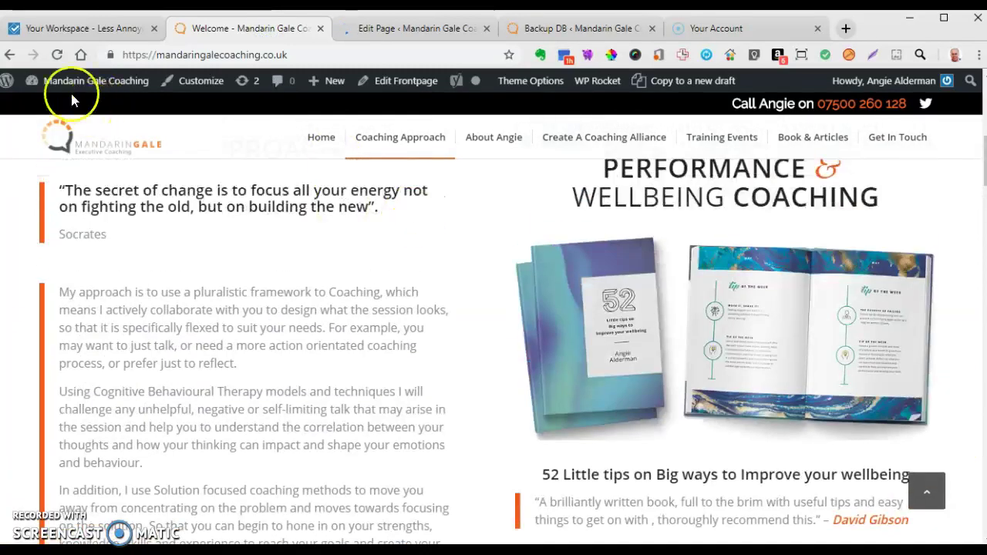
pyautogui.click(58, 53)
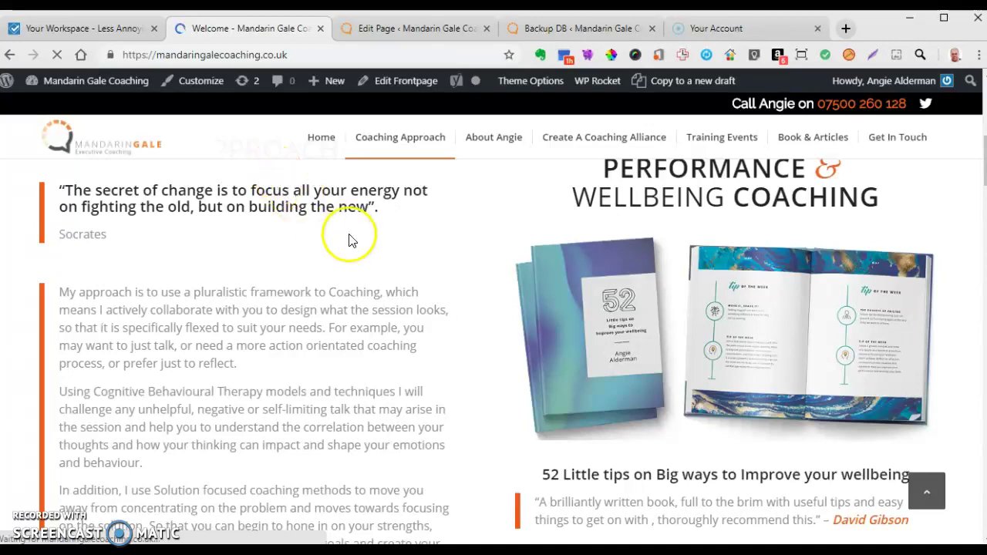
pyautogui.click(498, 138)
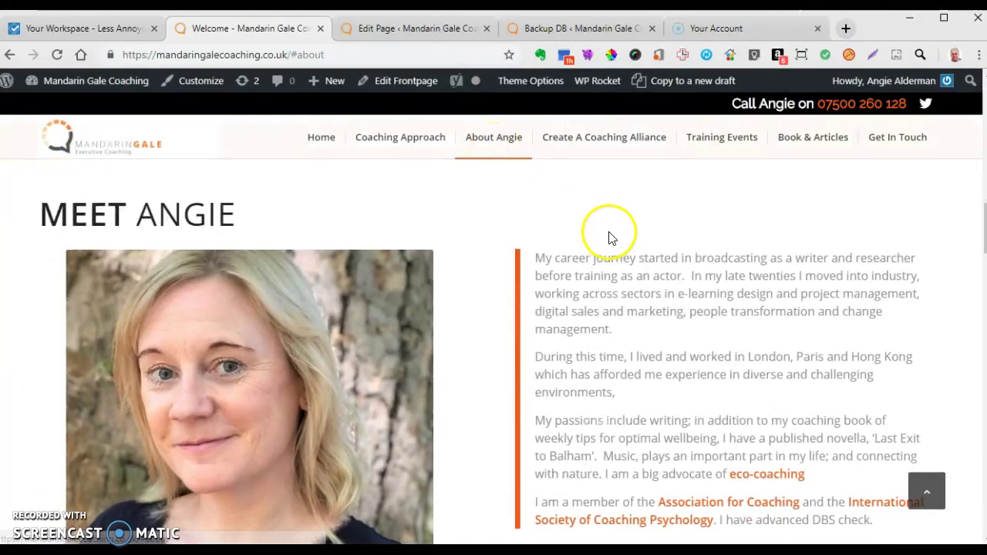
pyautogui.scroll(-3, 683, 324)
pyautogui.scroll(-4, 684, 330)
pyautogui.scroll(5, 681, 323)
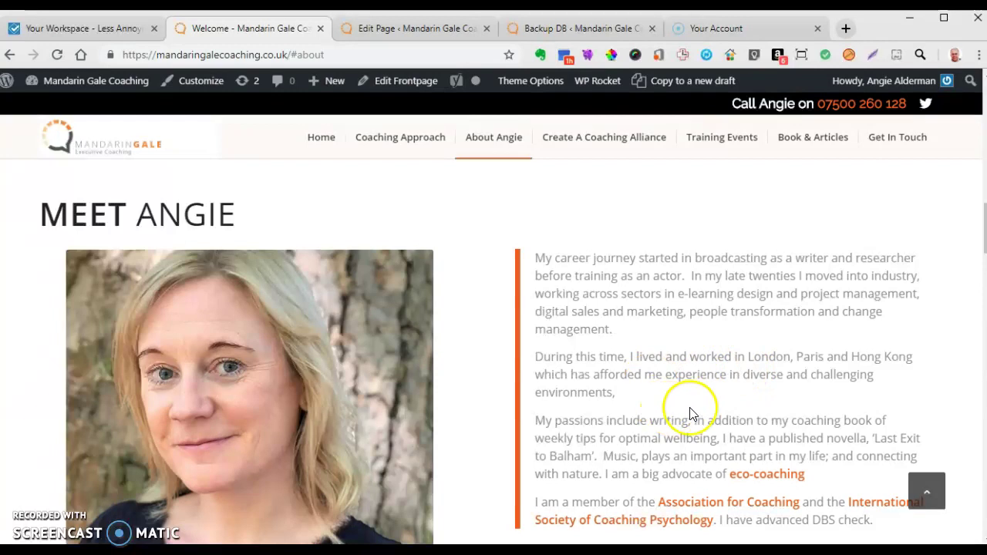
# Step: Return to the Welcome page editor and inspect the Coaching Approach special heading's settings, closing them unchanged
pyautogui.scroll(4, 425, 340)
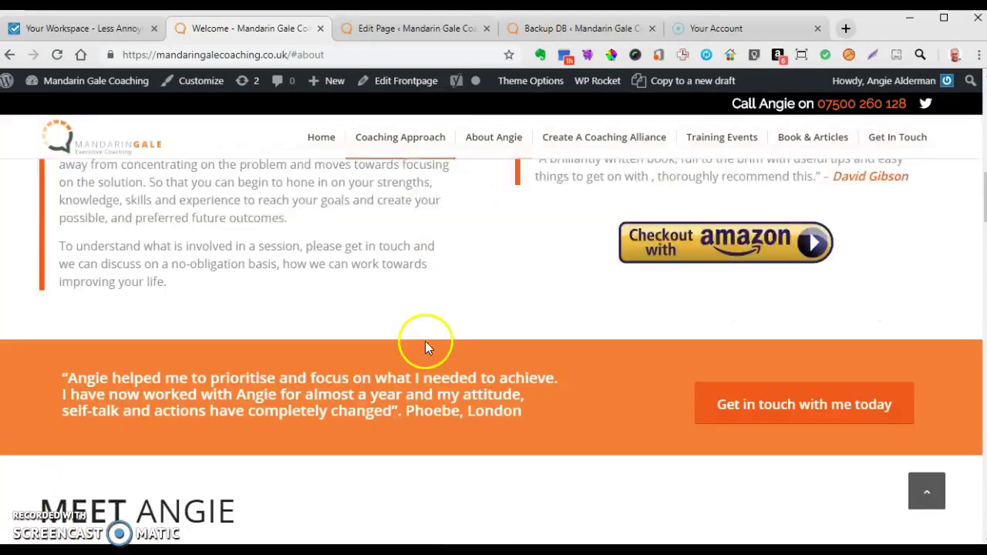
pyautogui.click(455, 30)
pyautogui.scroll(-3, 642, 280)
pyautogui.scroll(-3, 643, 280)
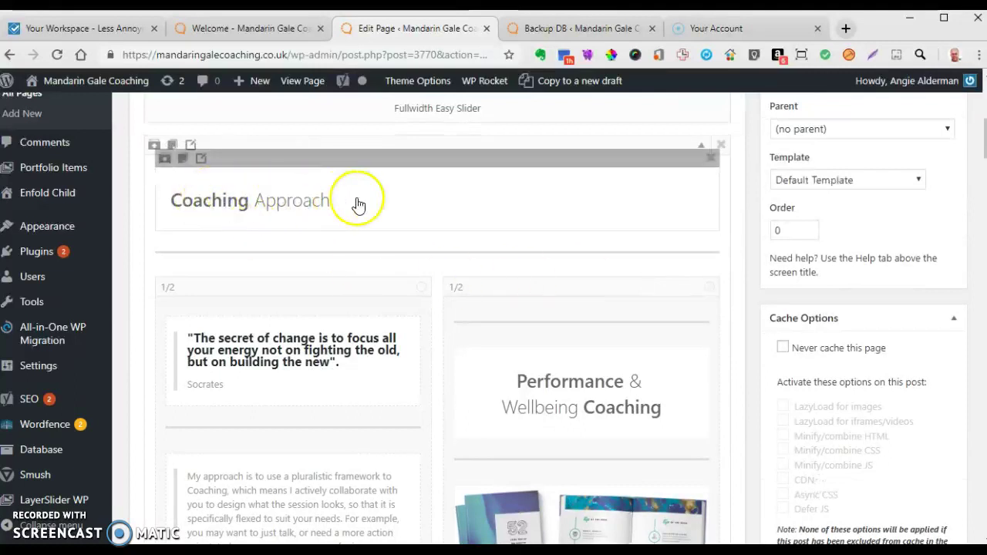
pyautogui.click(282, 204)
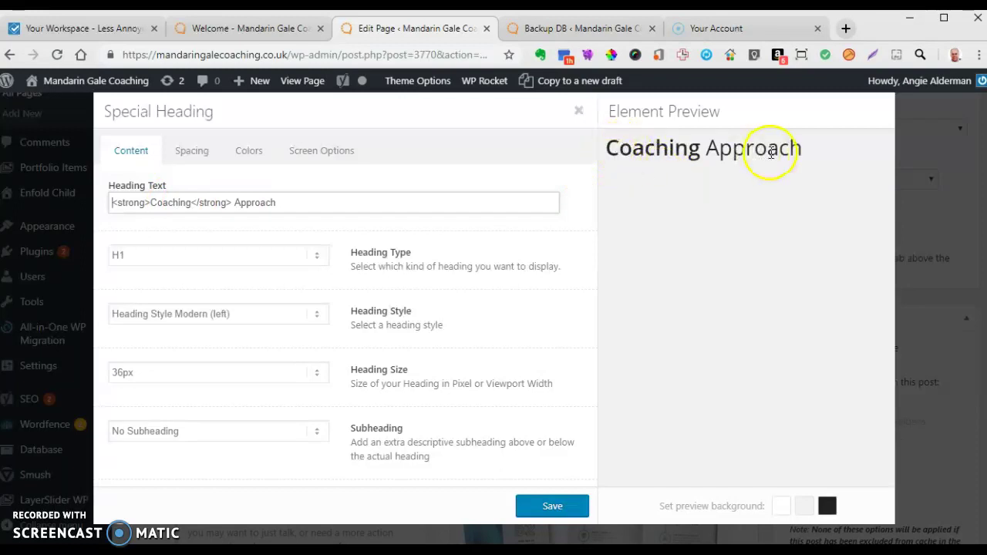
pyautogui.click(579, 112)
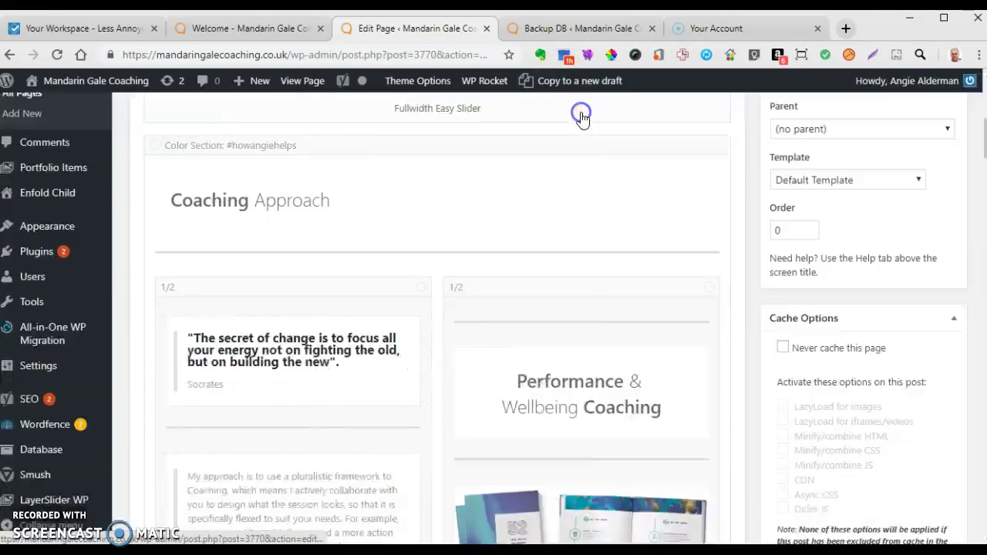
# Step: Open the Amazon checkout image element below the book text, select its manually set link address and save the element
pyautogui.scroll(-4, 613, 220)
pyautogui.scroll(-5, 612, 435)
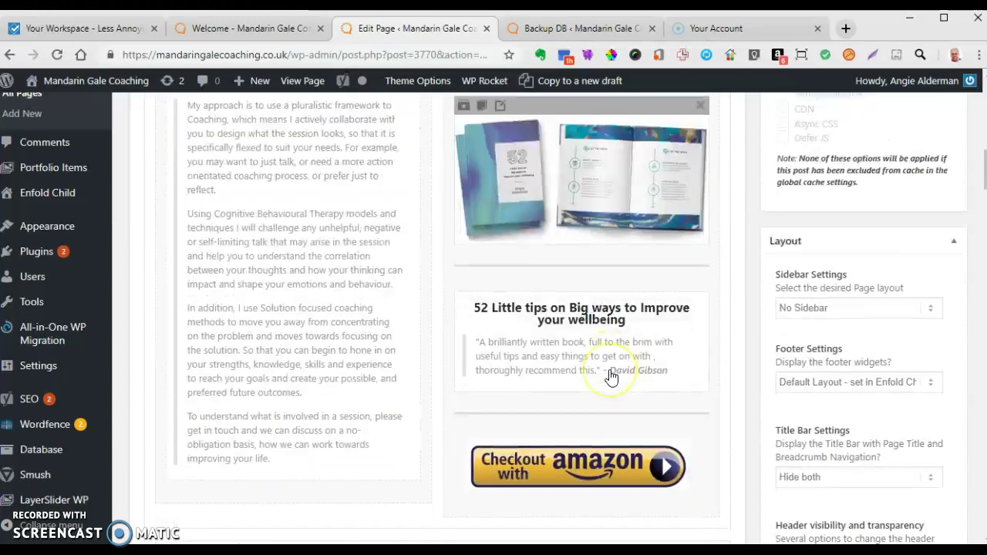
pyautogui.click(575, 320)
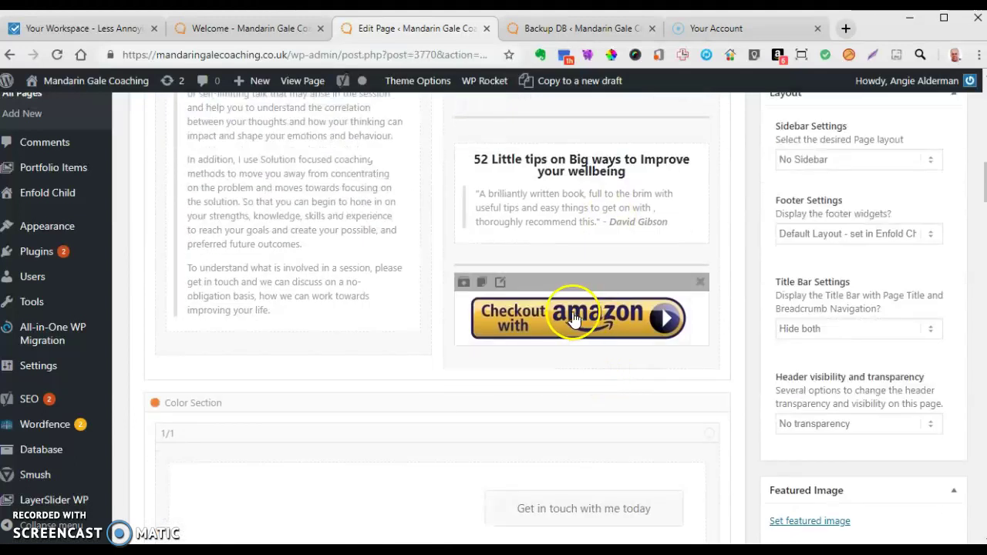
pyautogui.click(503, 285)
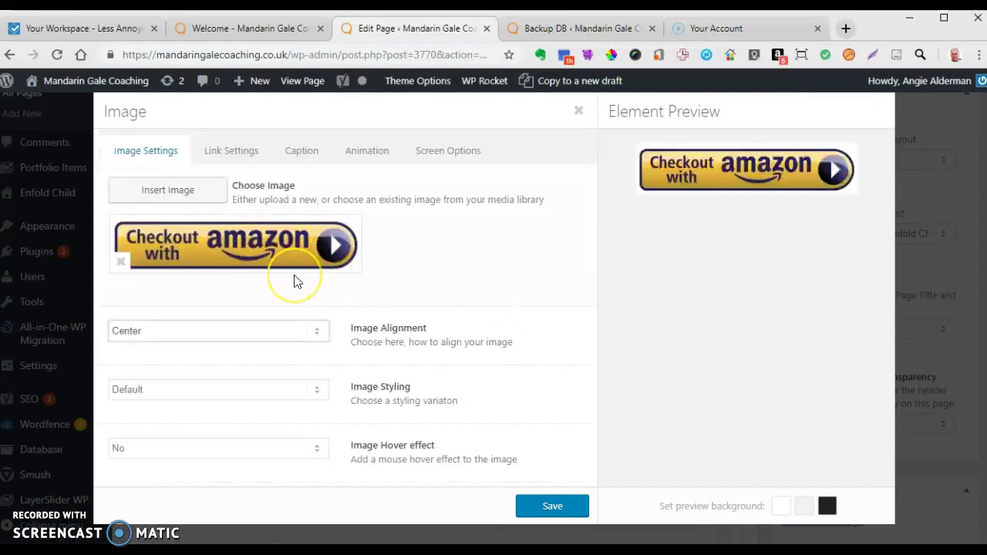
pyautogui.click(233, 152)
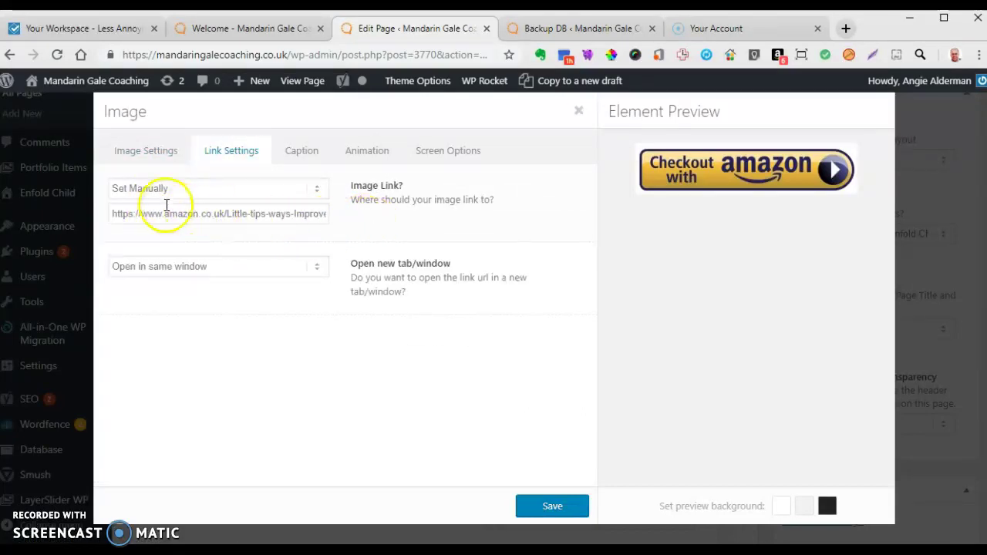
pyautogui.moveTo(113, 215); pyautogui.dragTo(355, 218)
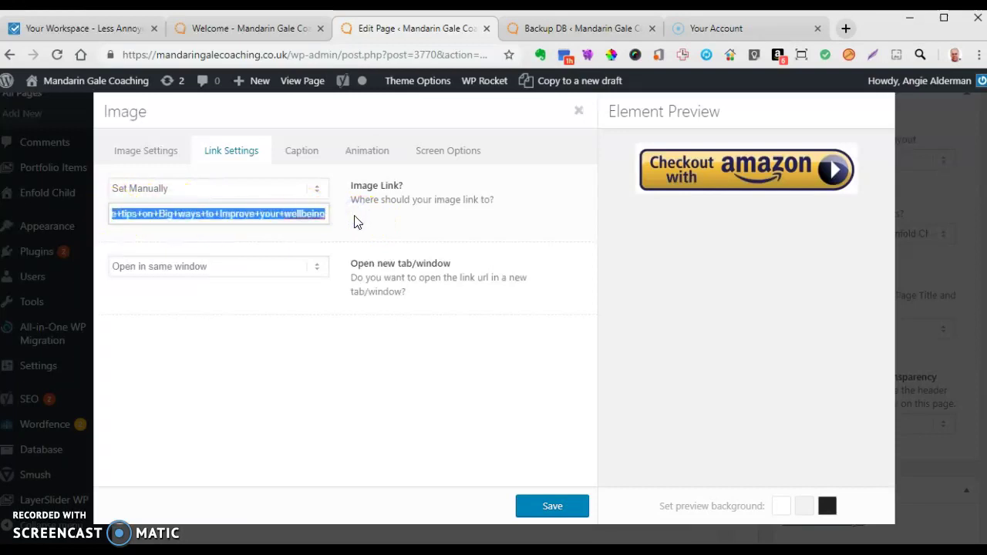
pyautogui.click(552, 506)
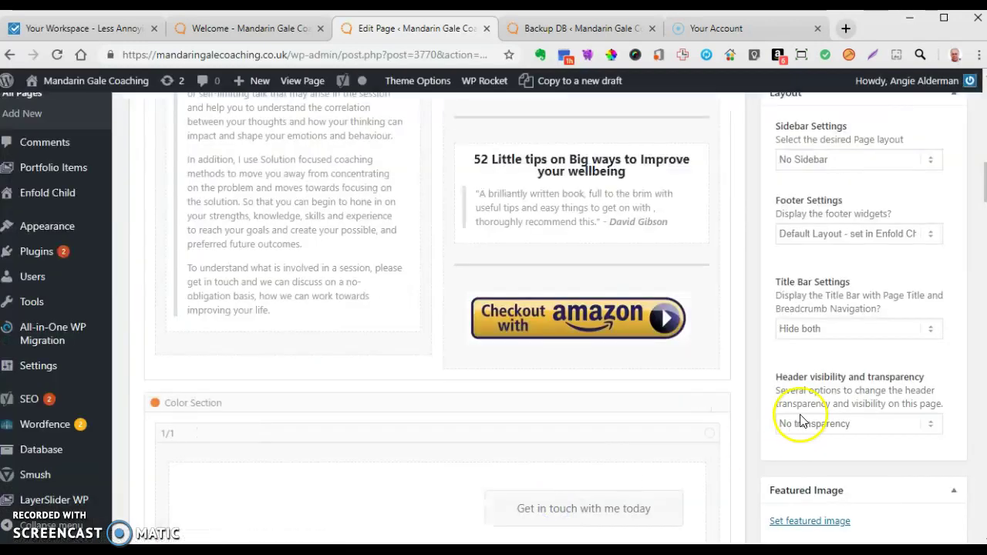
# Step: Update the published Welcome page
pyautogui.moveTo(681, 282)
pyautogui.scroll(-7, 783, 302)
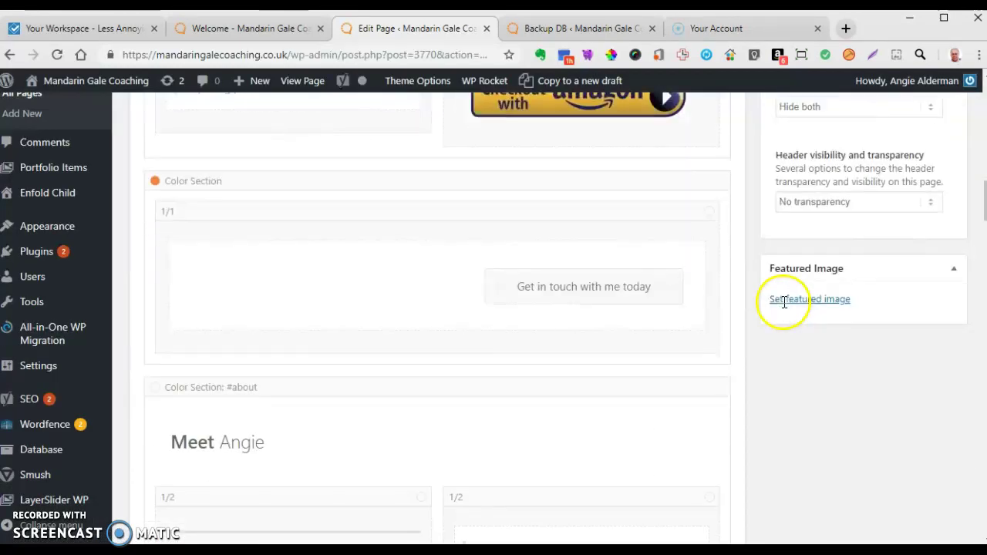
pyautogui.scroll(2, 783, 301)
pyautogui.scroll(8, 782, 308)
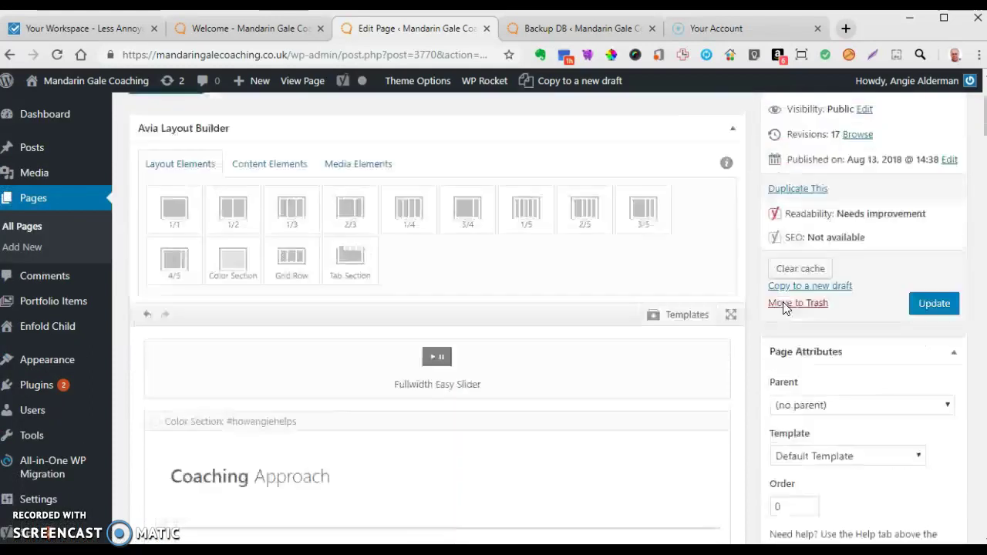
pyautogui.click(928, 400)
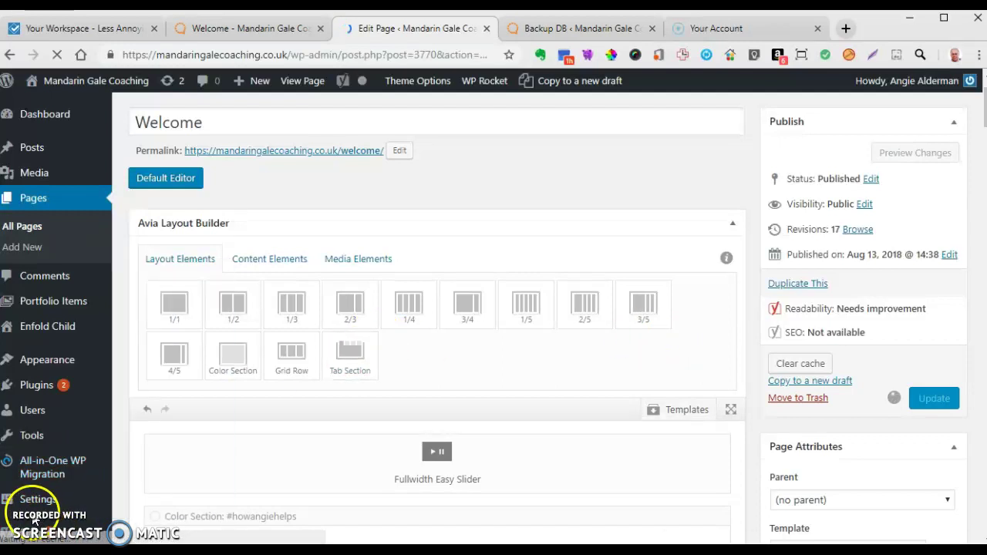
# Step: Go to the Book & Articles section of the public home page, look through the article cards and dismiss the desktop notification
pyautogui.hotkey('ctrl', 'shift', 'Tab')
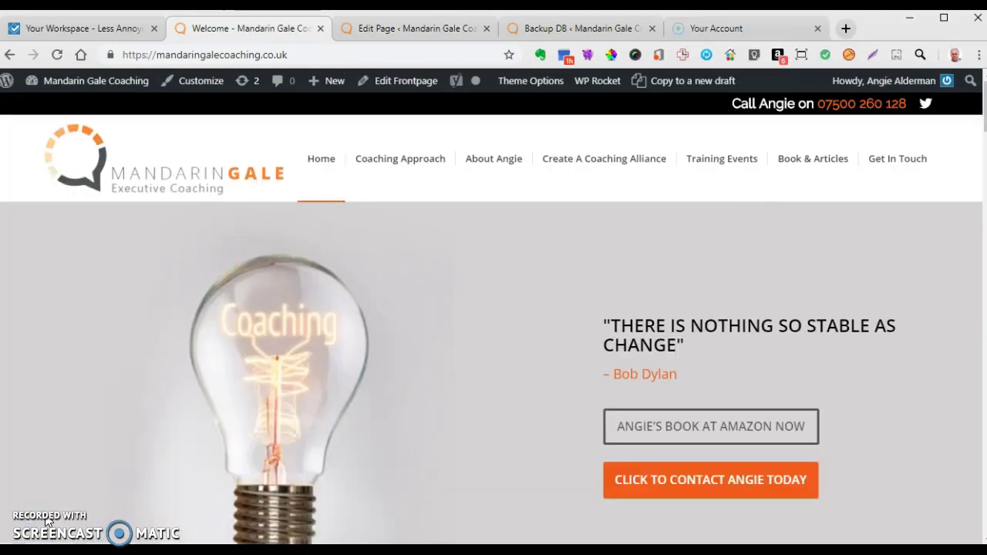
pyautogui.click(813, 162)
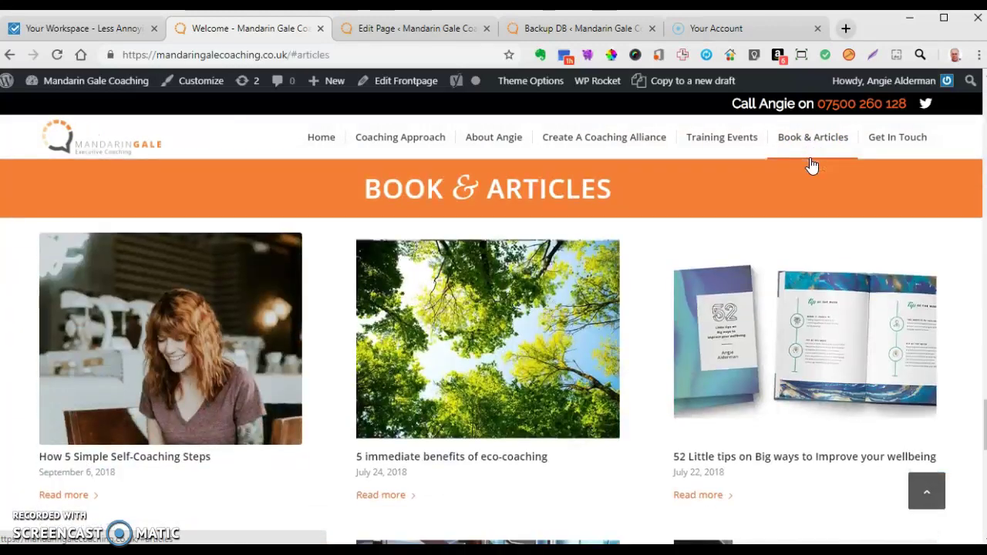
pyautogui.scroll(-3, 794, 246)
pyautogui.scroll(4, 795, 246)
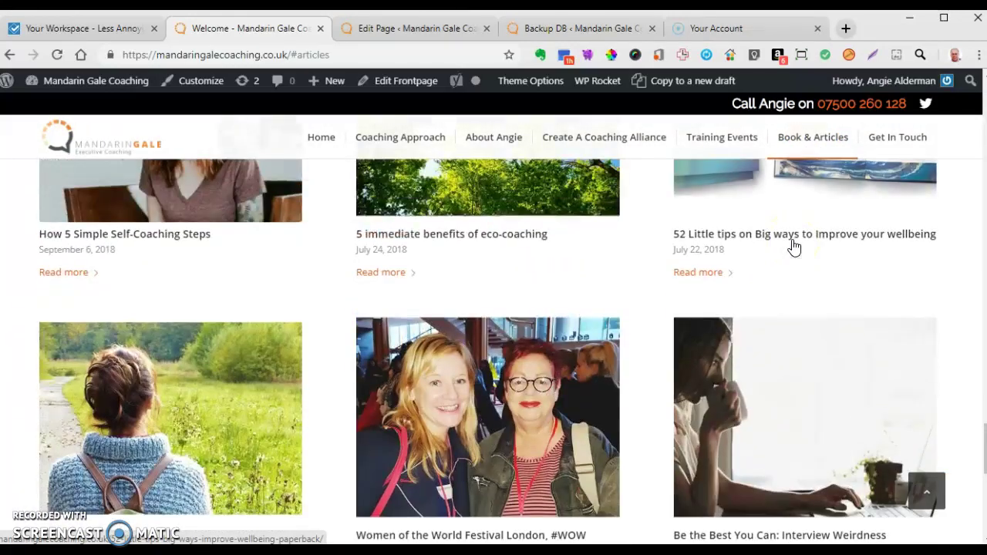
pyautogui.scroll(-5, 800, 245)
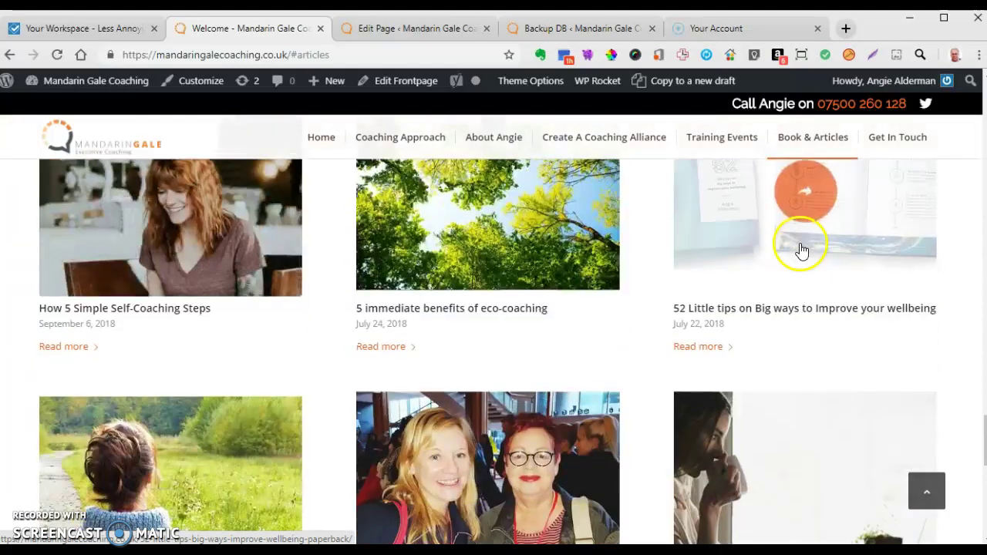
pyautogui.scroll(1, 440, 352)
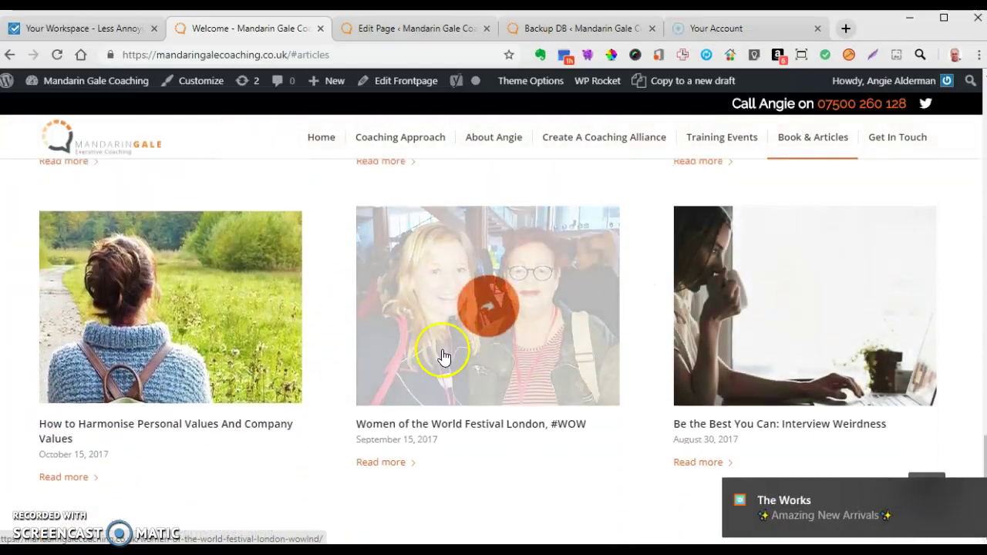
pyautogui.click(964, 497)
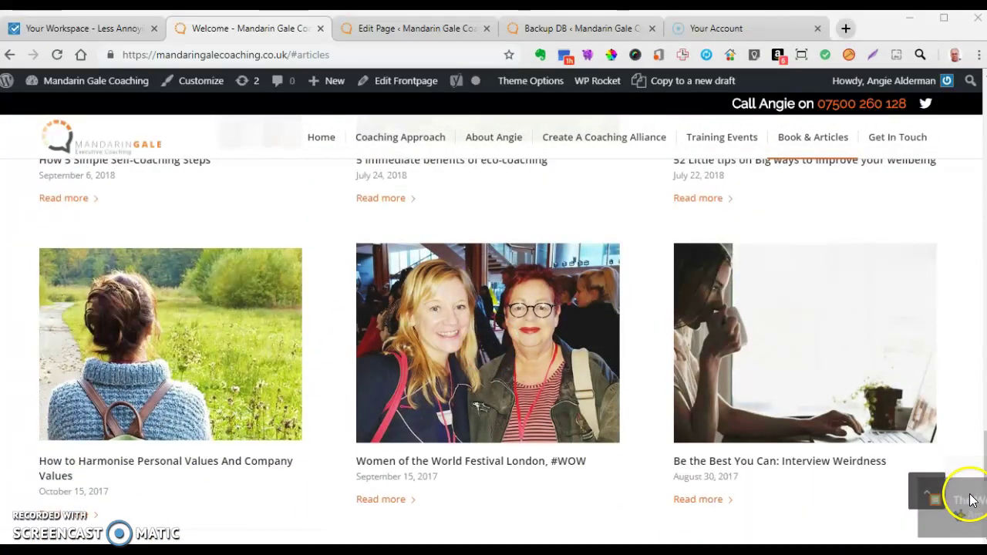
# Step: Open the Women of the World Festival London, #WOW article and read through it
pyautogui.click(486, 349)
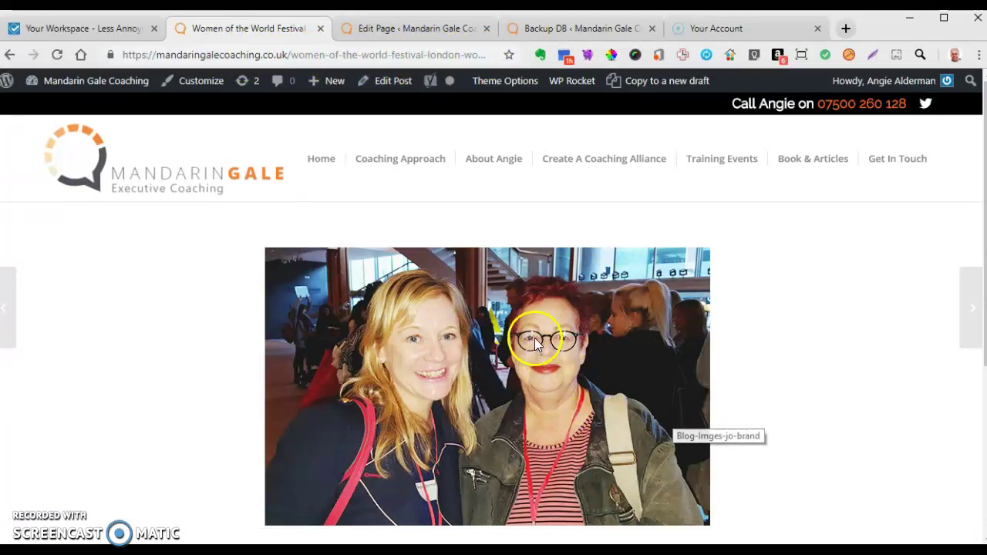
pyautogui.scroll(-4, 540, 336)
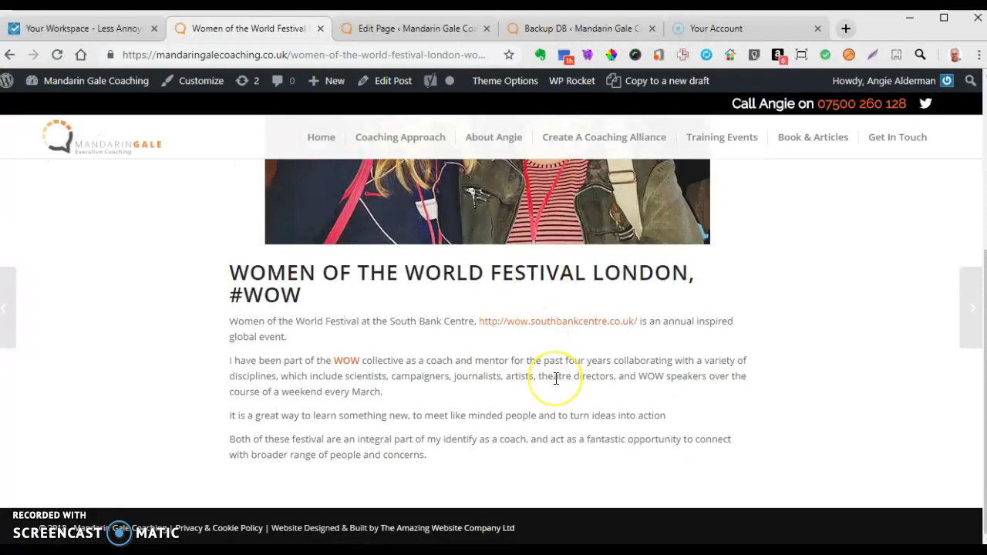
pyautogui.scroll(4, 555, 379)
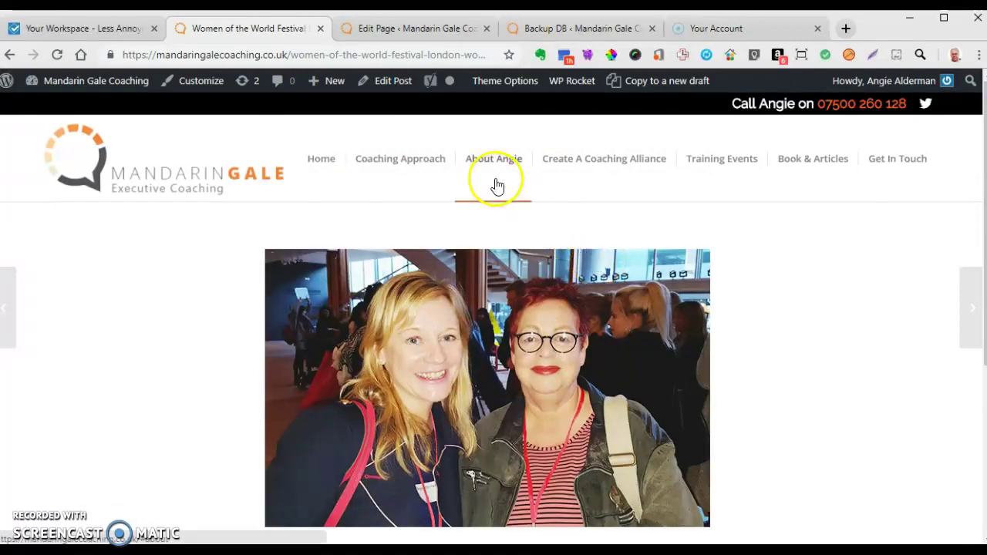
# Step: Open the #WOW festival article for editing and review its layout, text, categories, tags, SEO snippet and featured image
pyautogui.click(394, 87)
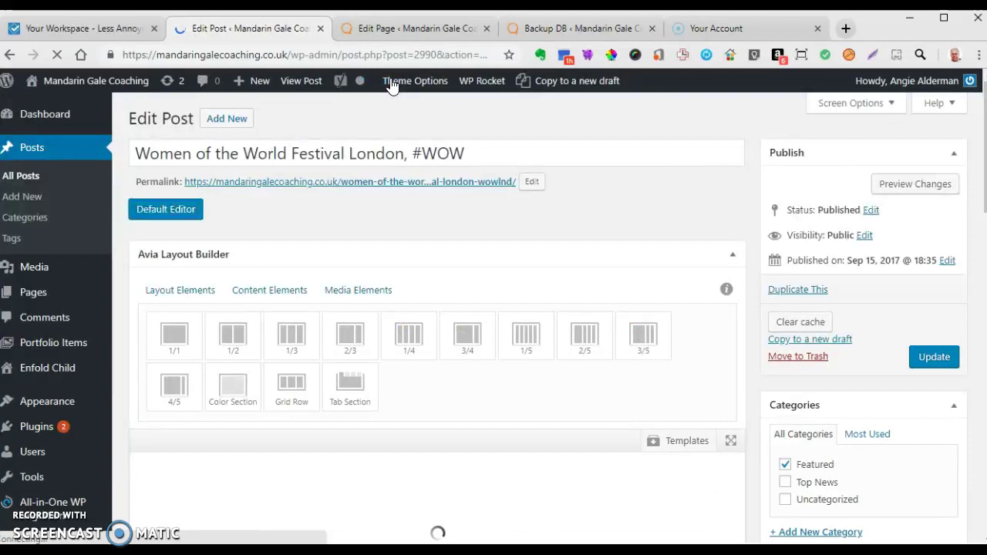
pyautogui.scroll(-5, 529, 386)
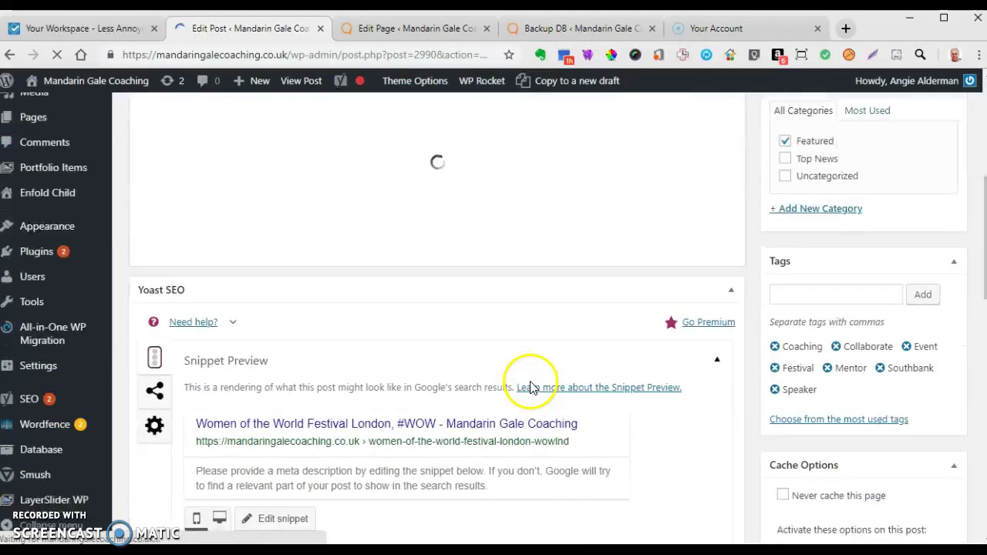
pyautogui.scroll(-4, 571, 386)
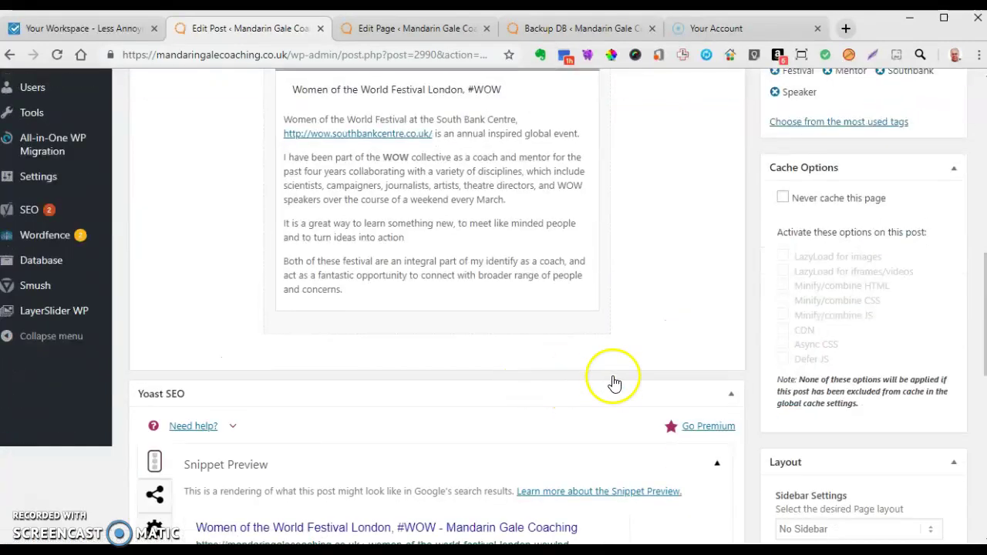
pyautogui.scroll(-3, 667, 380)
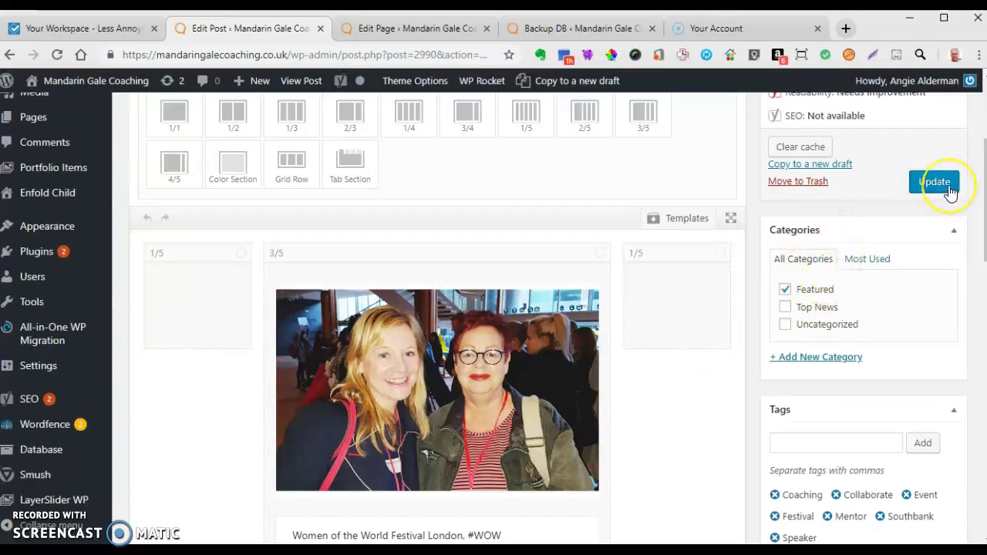
pyautogui.scroll(-1, 902, 222)
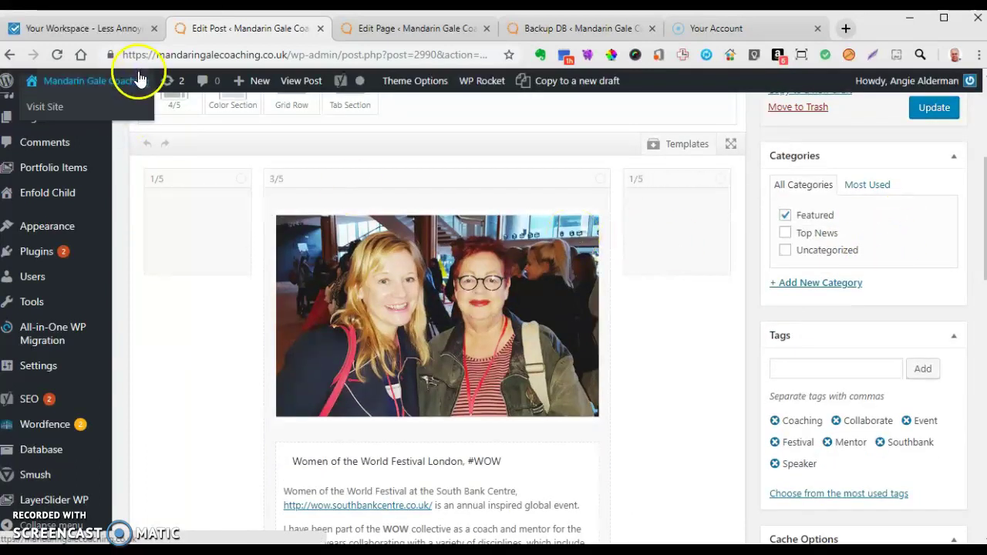
pyautogui.scroll(-9, 659, 275)
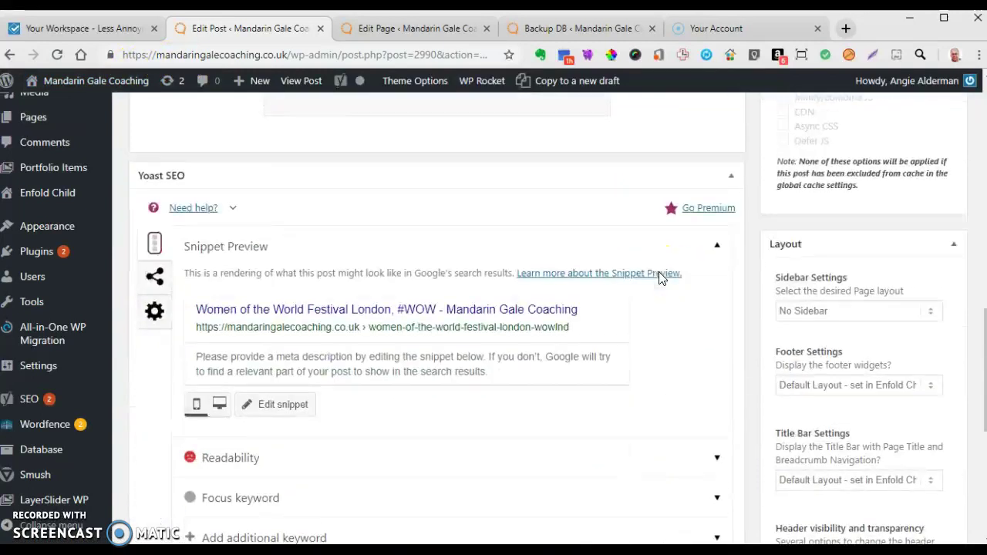
pyautogui.scroll(-2, 661, 279)
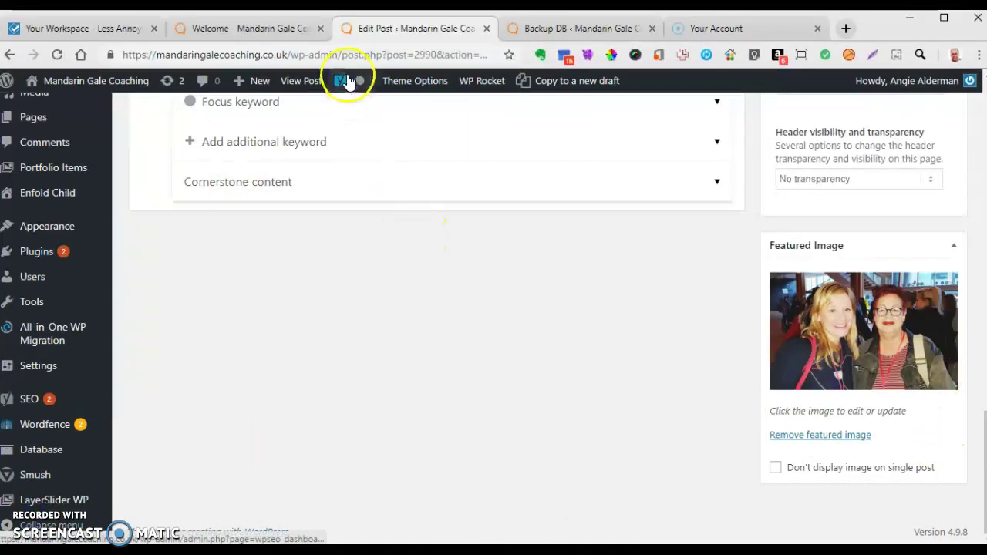
# Step: Return to the public home page's Book & Articles section and examine the #WOW festival article's thumbnail
pyautogui.click(275, 27)
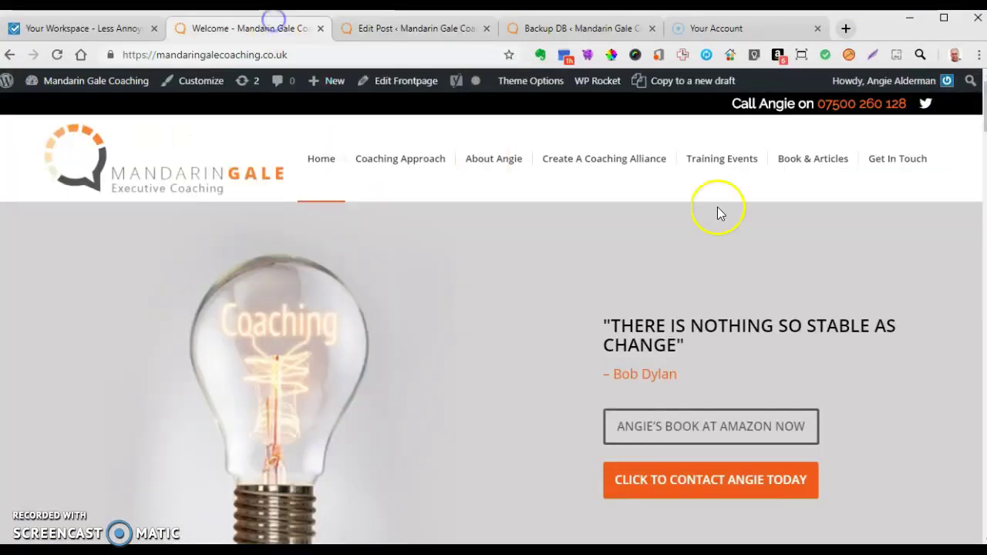
pyautogui.click(827, 168)
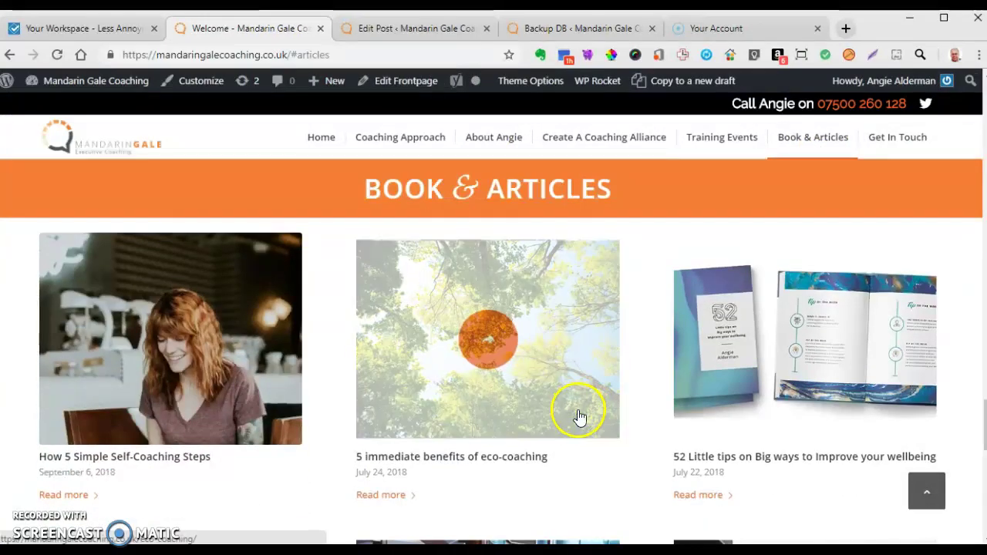
pyautogui.scroll(-6, 580, 417)
pyautogui.scroll(2, 509, 247)
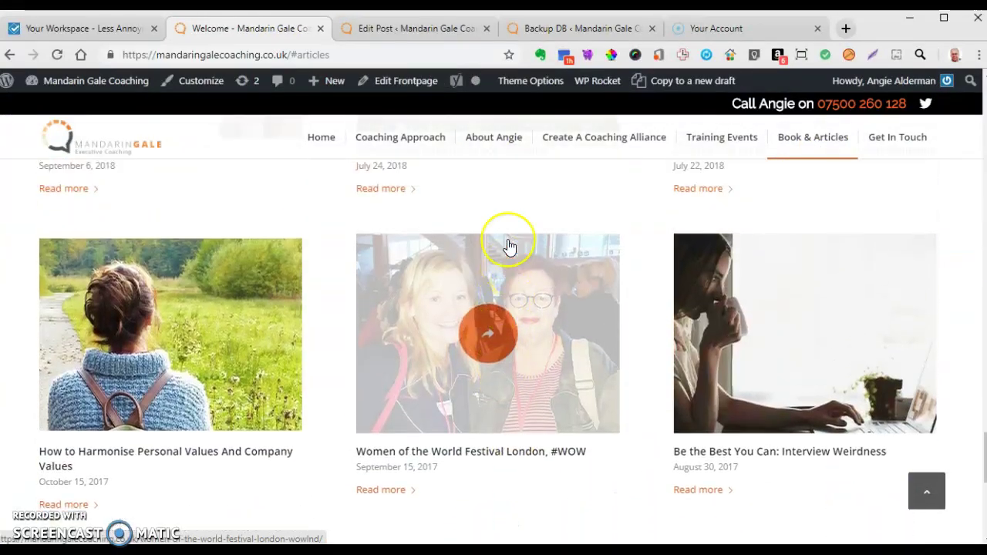
# Step: Return to the #WOW festival post editor and review its featured image, body text and publishing settings
pyautogui.click(399, 31)
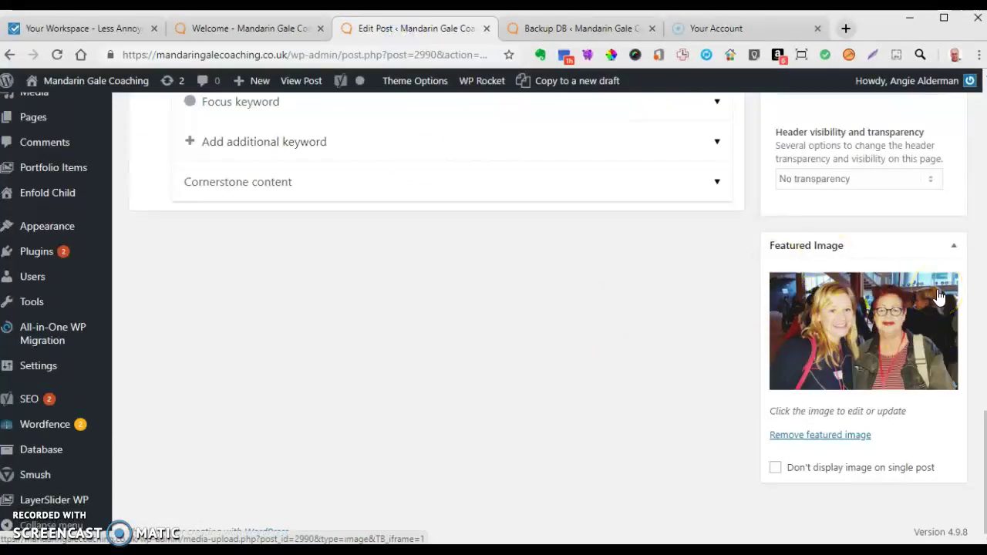
pyautogui.scroll(15, 635, 251)
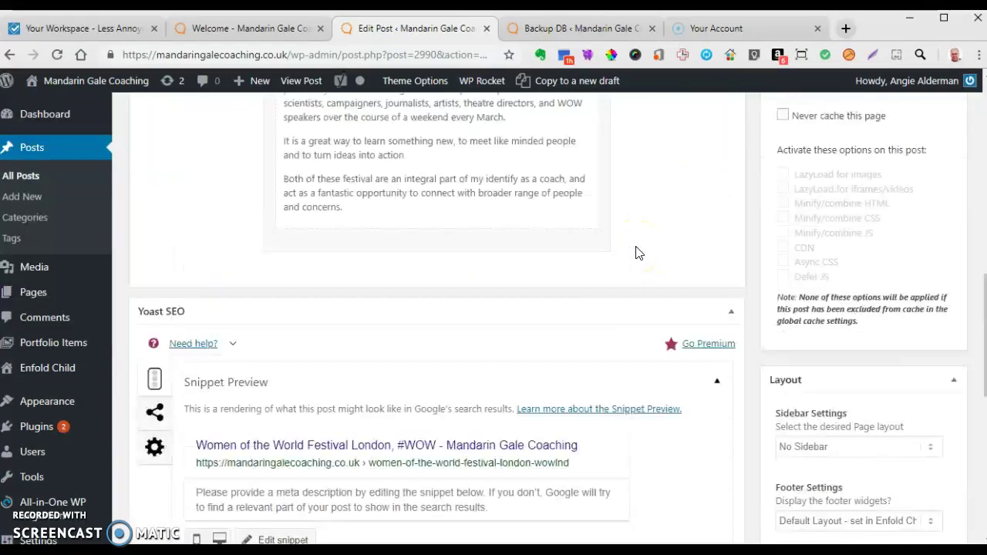
pyautogui.scroll(5, 629, 258)
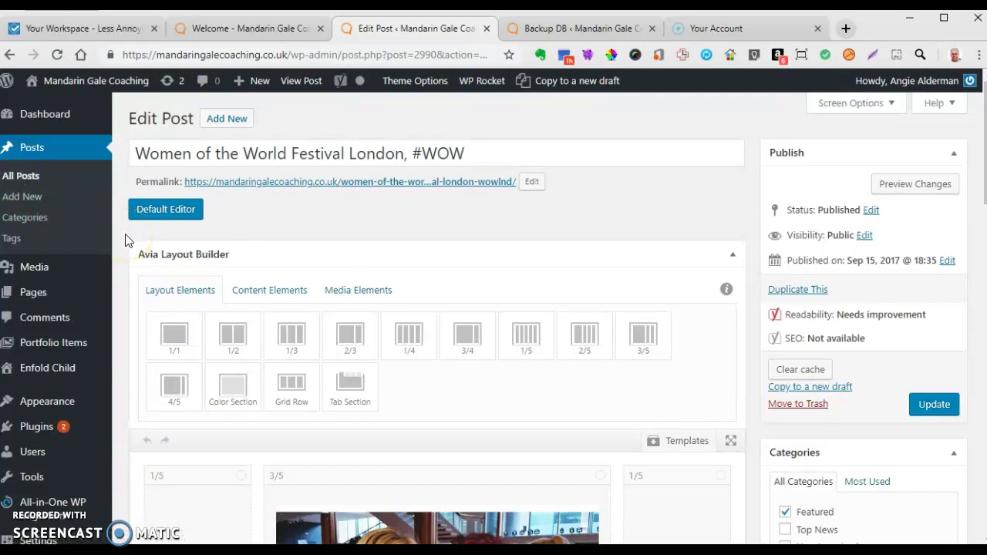
# Step: Duplicate the "How 5 Simple Self-Coaching Steps" article from the list of all posts
pyautogui.click(25, 178)
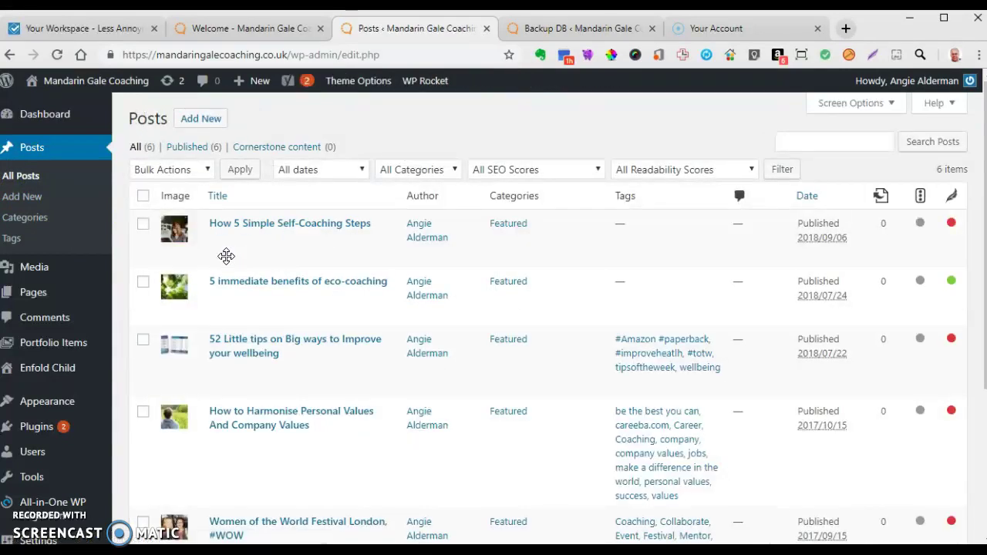
pyautogui.click(228, 260)
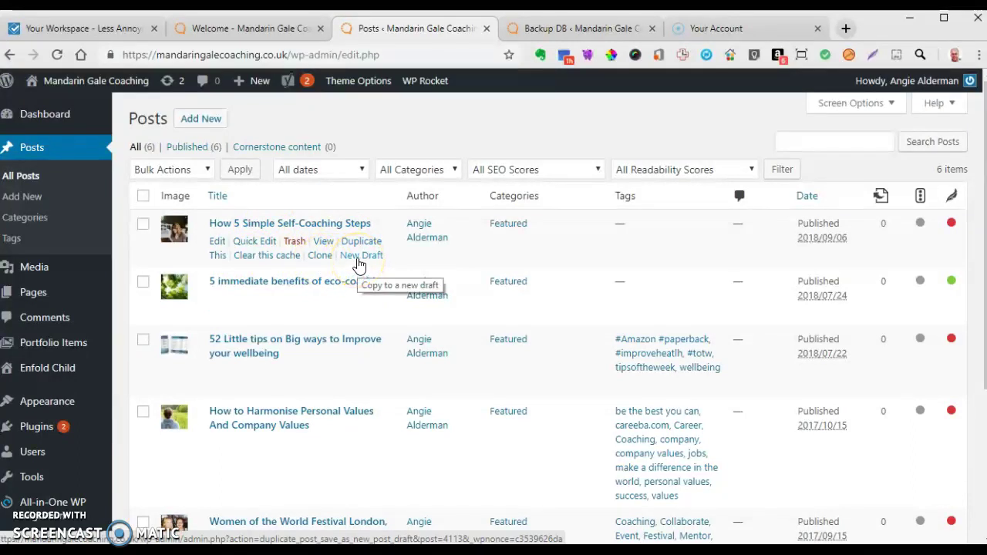
pyautogui.click(358, 245)
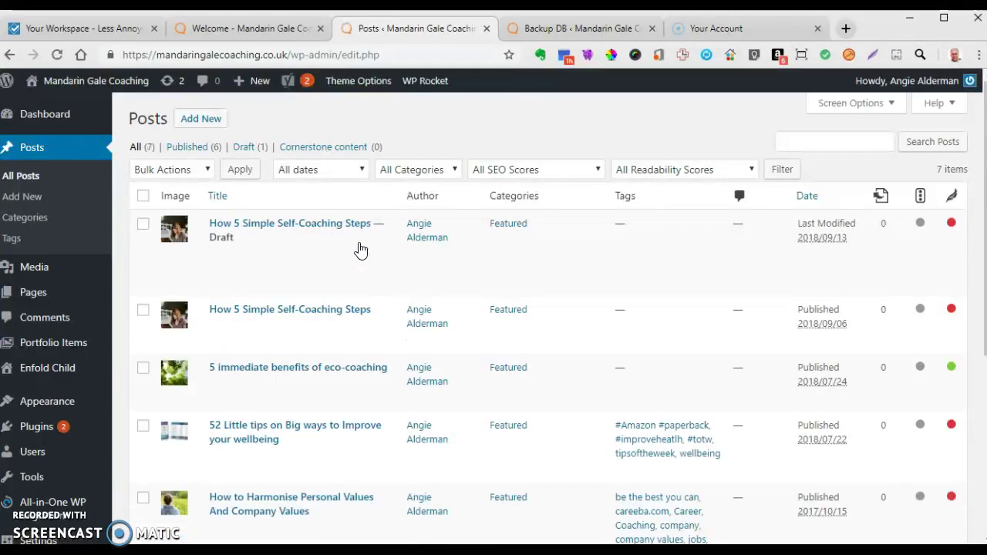
# Step: Open the draft copy of "How 5 Simple Self-Coaching Steps" for editing and look over its layout
pyautogui.click(242, 243)
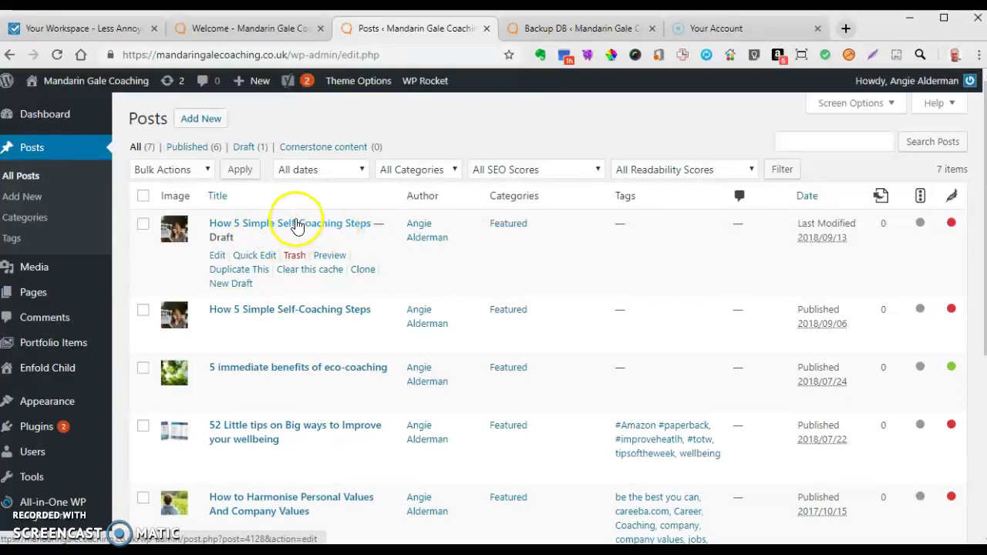
pyautogui.click(293, 230)
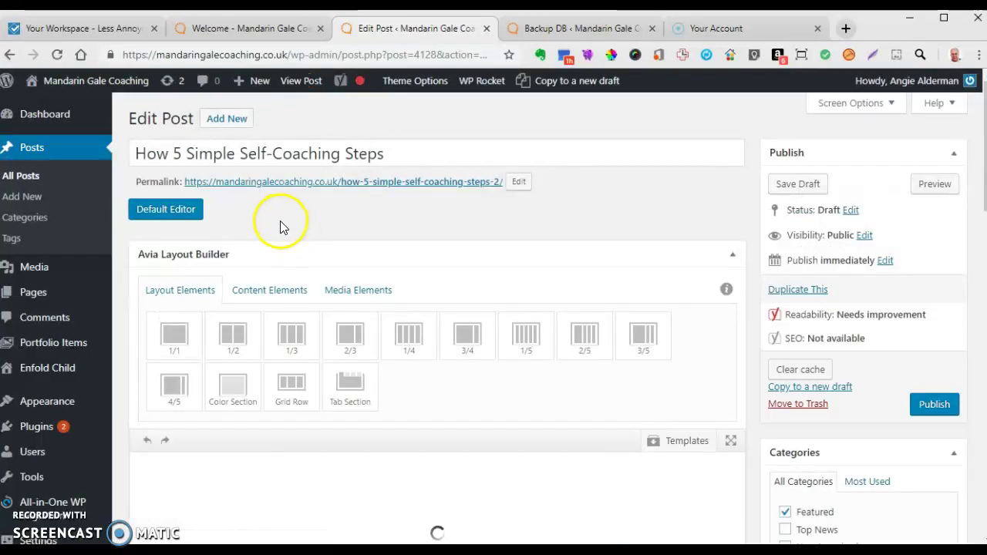
pyautogui.scroll(-1, 350, 298)
pyautogui.scroll(-6, 381, 324)
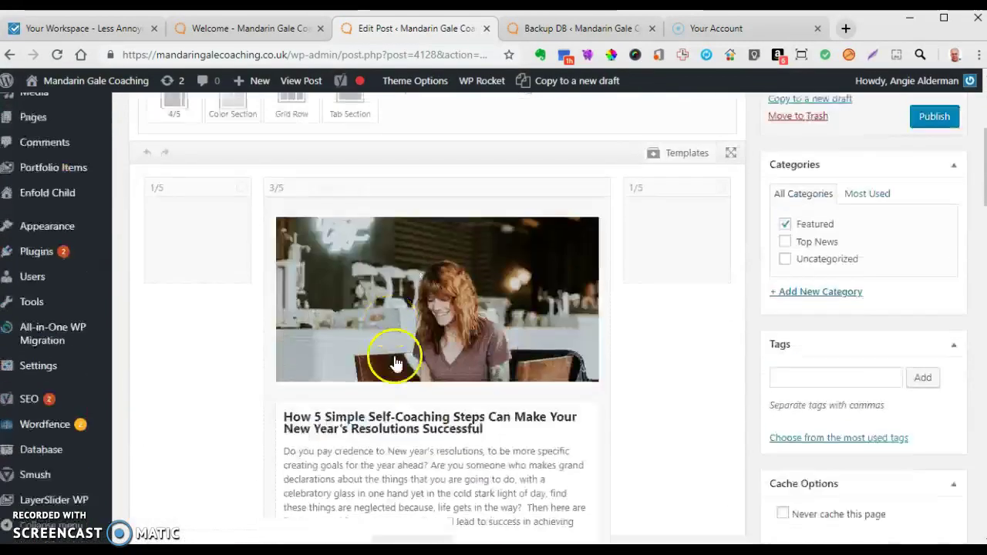
pyautogui.scroll(4, 396, 365)
pyautogui.scroll(3, 396, 366)
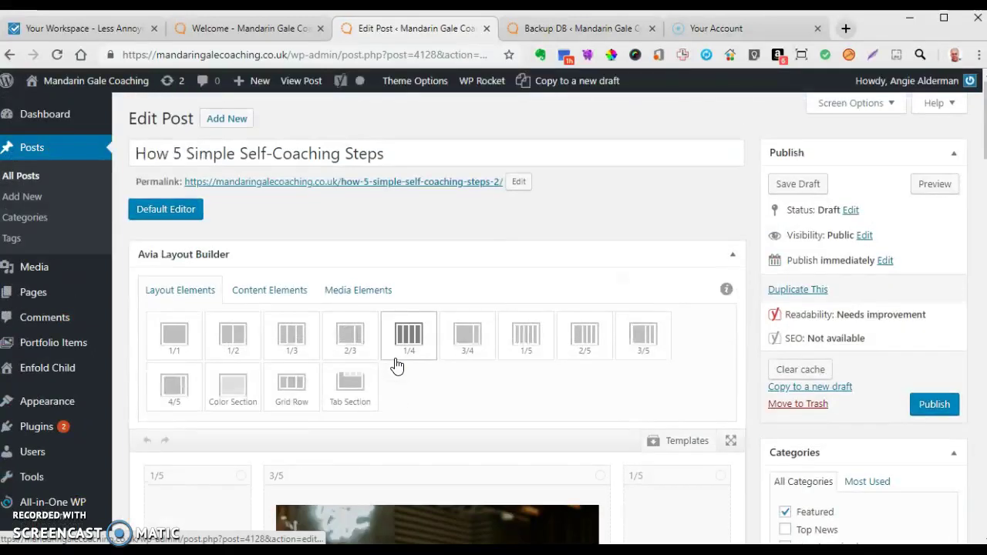
# Step: Examine the draft's title and the settings of its main image element without changing them
pyautogui.moveTo(385, 152); pyautogui.dragTo(167, 163)
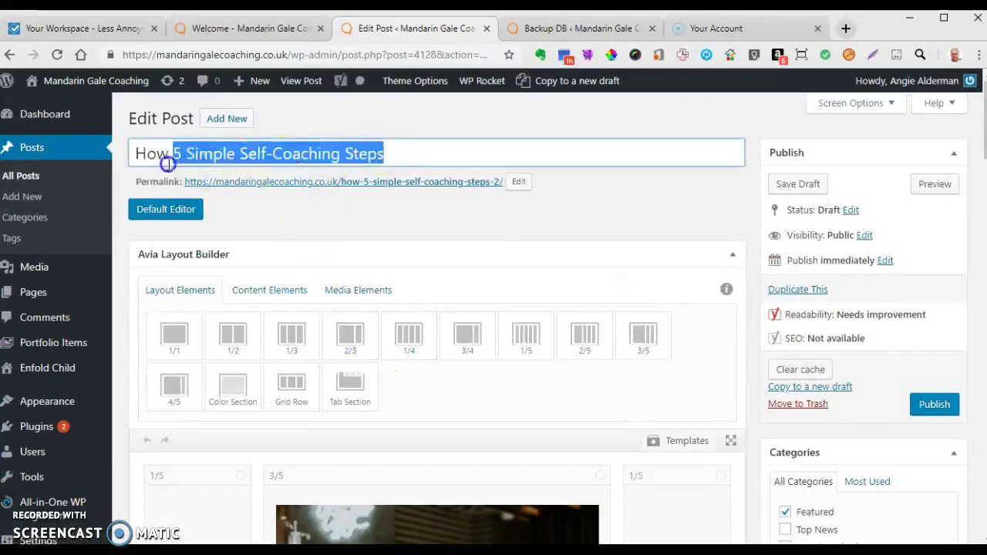
pyautogui.click(336, 225)
pyautogui.scroll(-5, 337, 218)
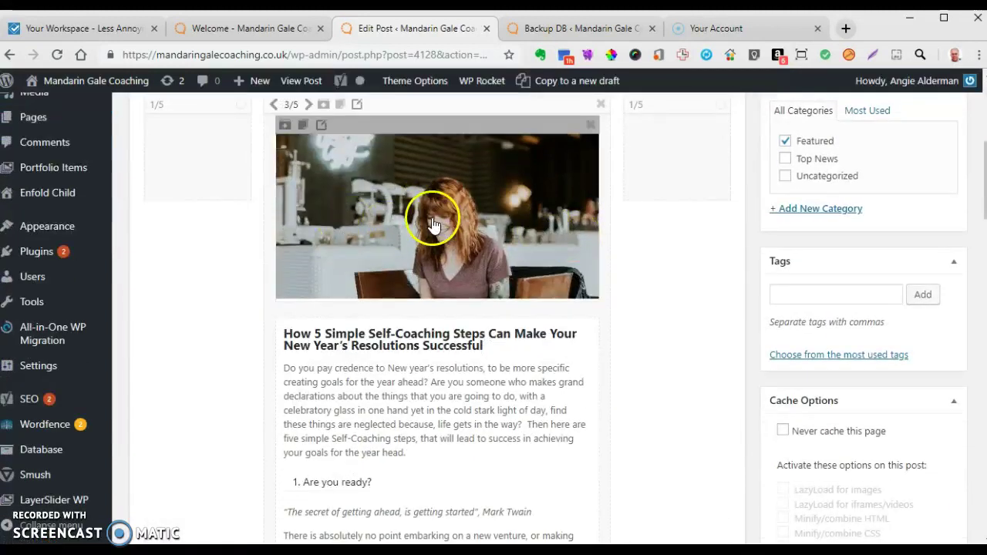
pyautogui.click(433, 224)
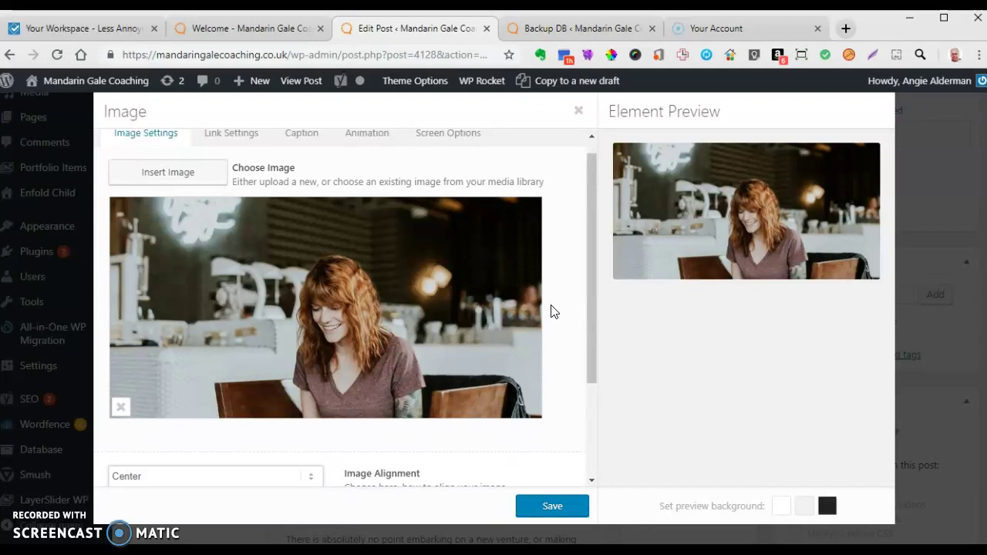
pyautogui.click(578, 114)
# Step: Open the article's text block for editing, select all of its text and clear the selection again without replacing anything
pyautogui.scroll(-3, 517, 201)
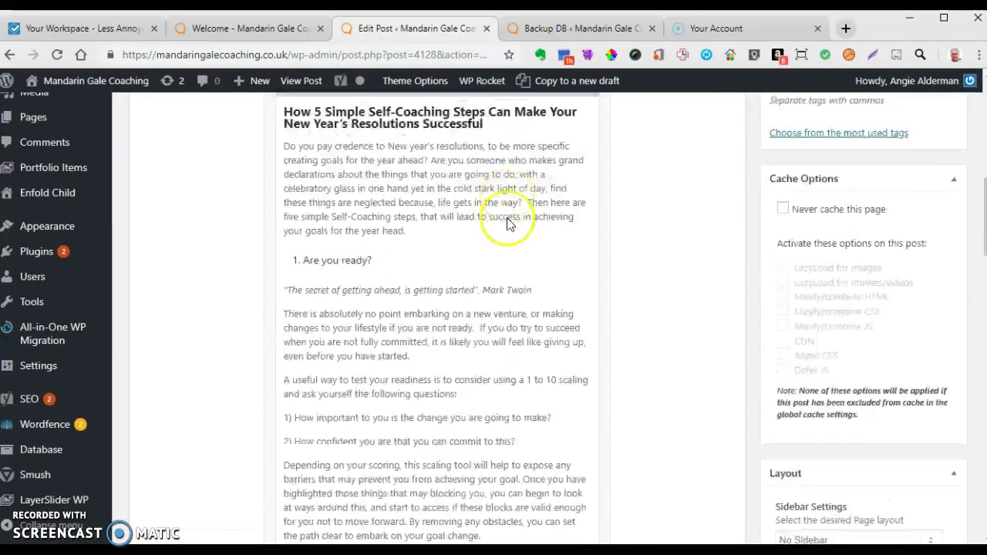
pyautogui.scroll(1, 440, 169)
pyautogui.click(434, 234)
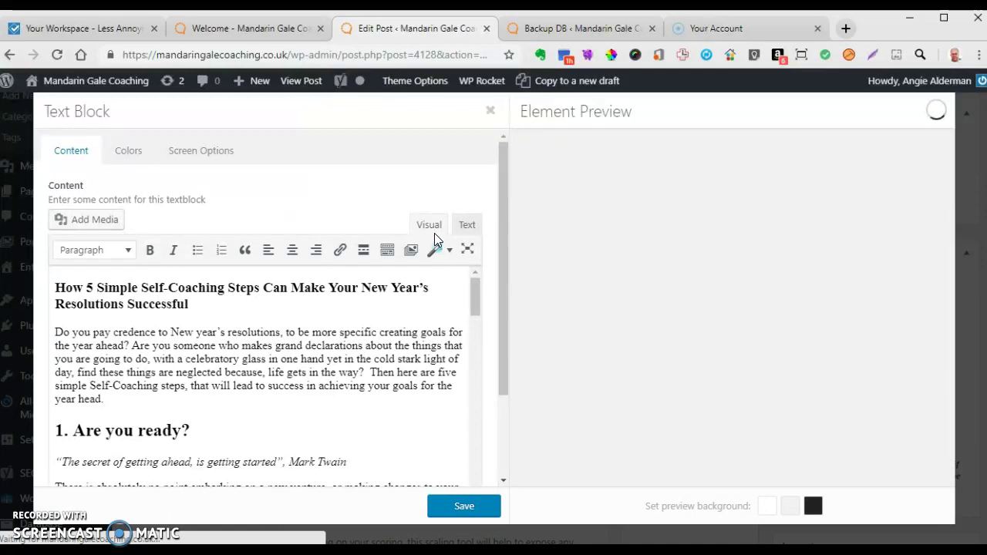
pyautogui.scroll(-1, 303, 287)
pyautogui.rightClick(283, 290)
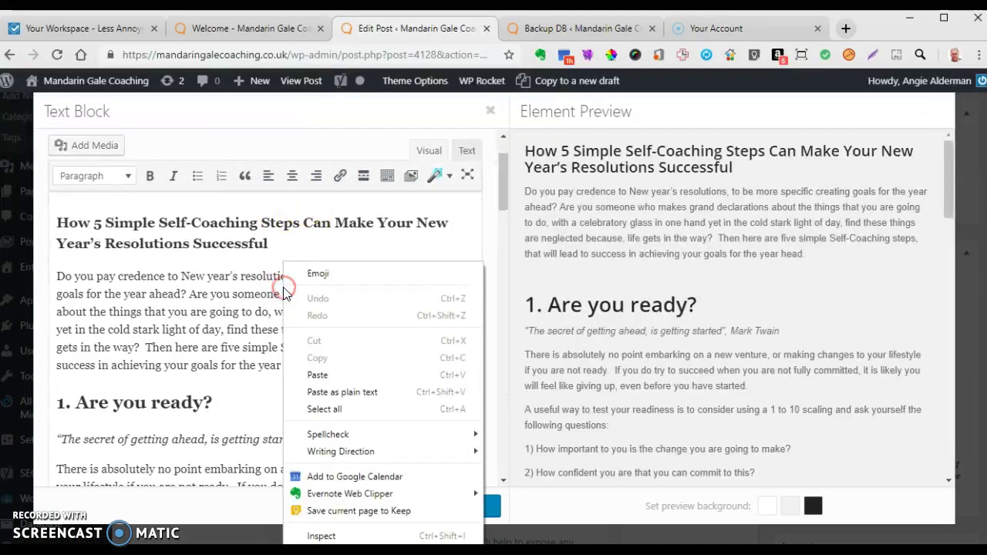
pyautogui.click(367, 411)
pyautogui.hotkey('ctrl', 'a')
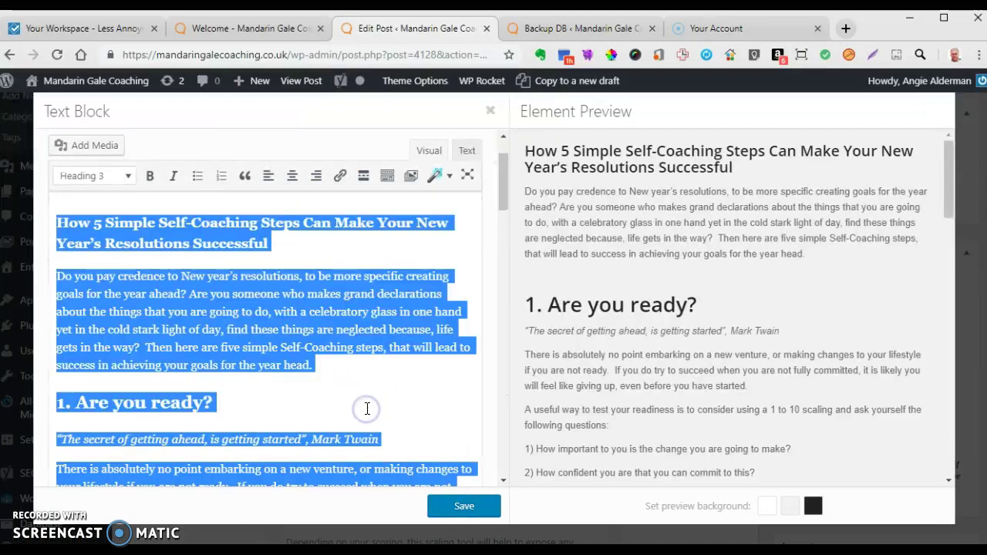
pyautogui.rightClick(318, 333)
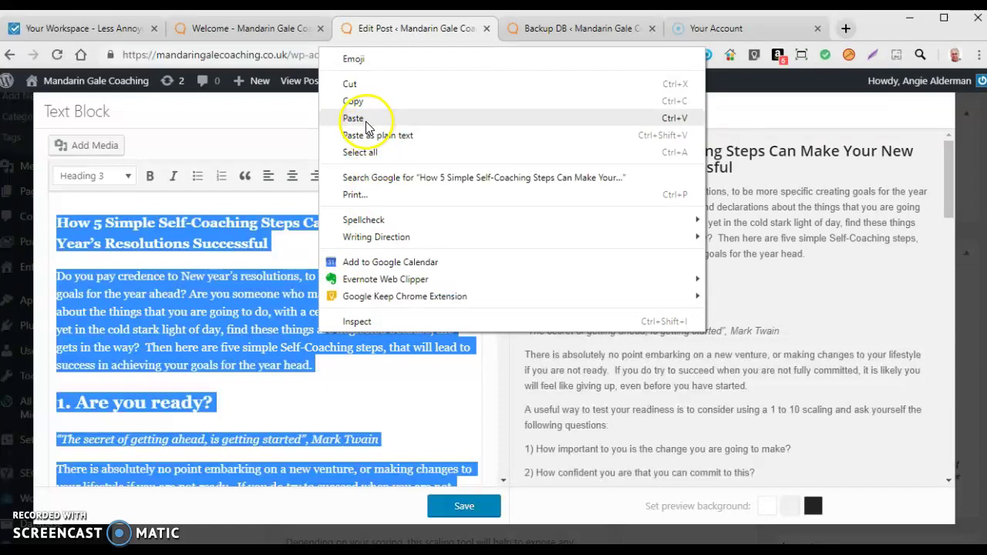
pyautogui.click(292, 251)
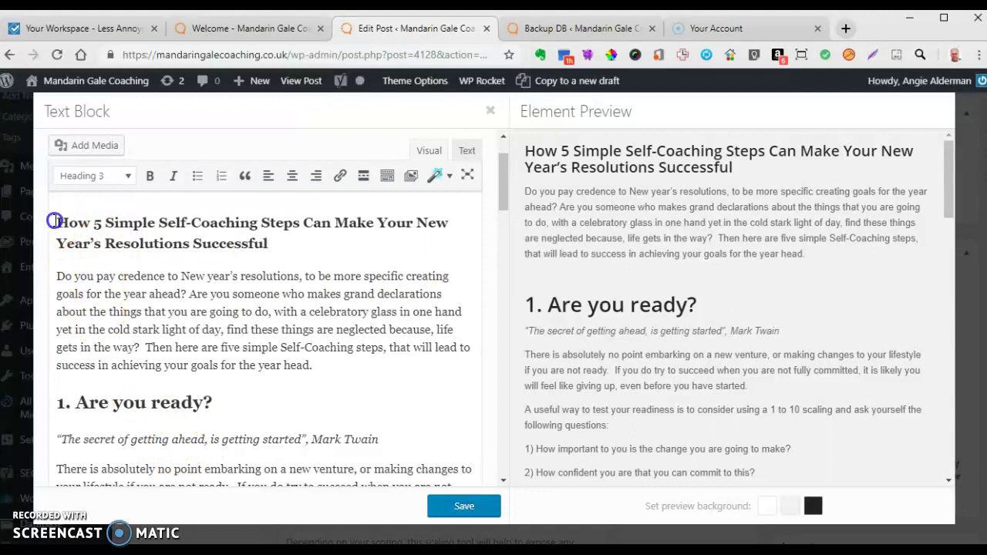
# Step: Check the heading formats of the article's title line and the "1. Are you ready?" line
pyautogui.moveTo(259, 242); pyautogui.dragTo(85, 224)
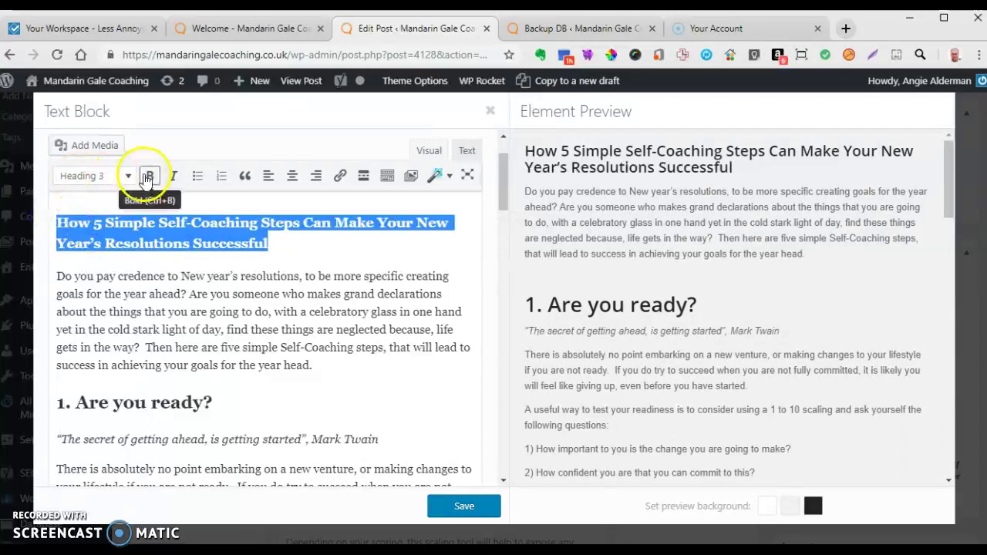
pyautogui.click(205, 261)
pyautogui.moveTo(51, 401); pyautogui.dragTo(98, 402)
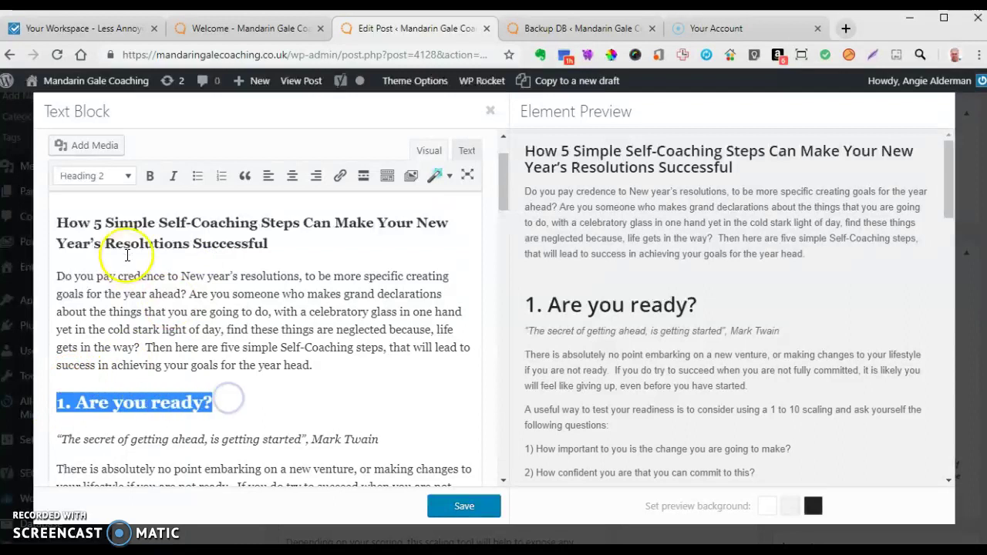
# Step: Toggle the Heading 2 format on the "2. See it and believe it!" line of the text block
pyautogui.scroll(-6, 144, 270)
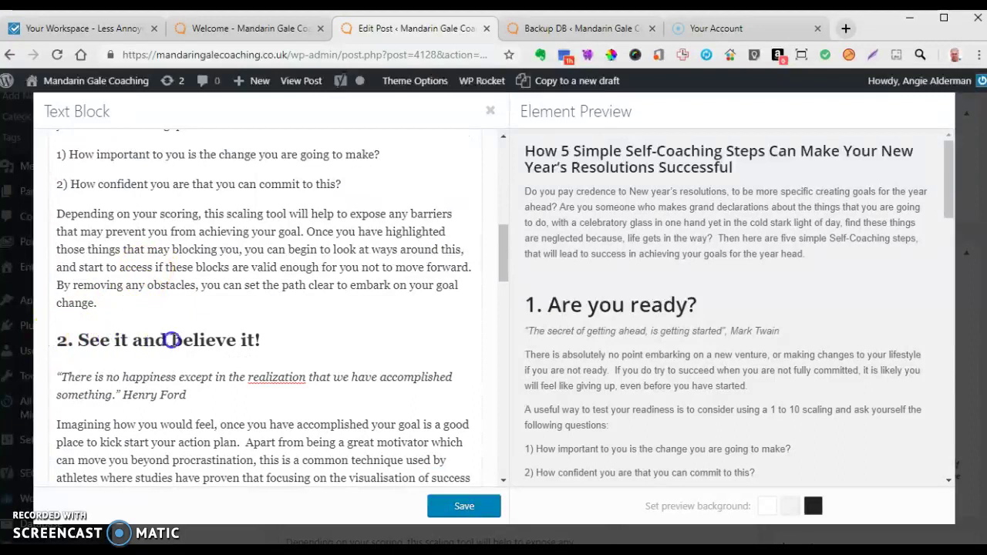
pyautogui.moveTo(259, 340); pyautogui.dragTo(79, 340)
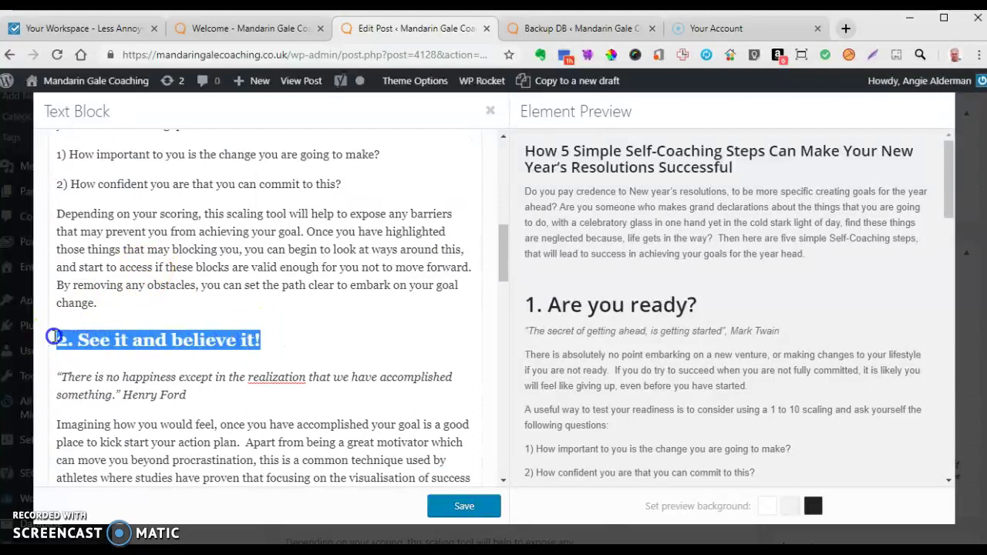
pyautogui.scroll(10, 116, 263)
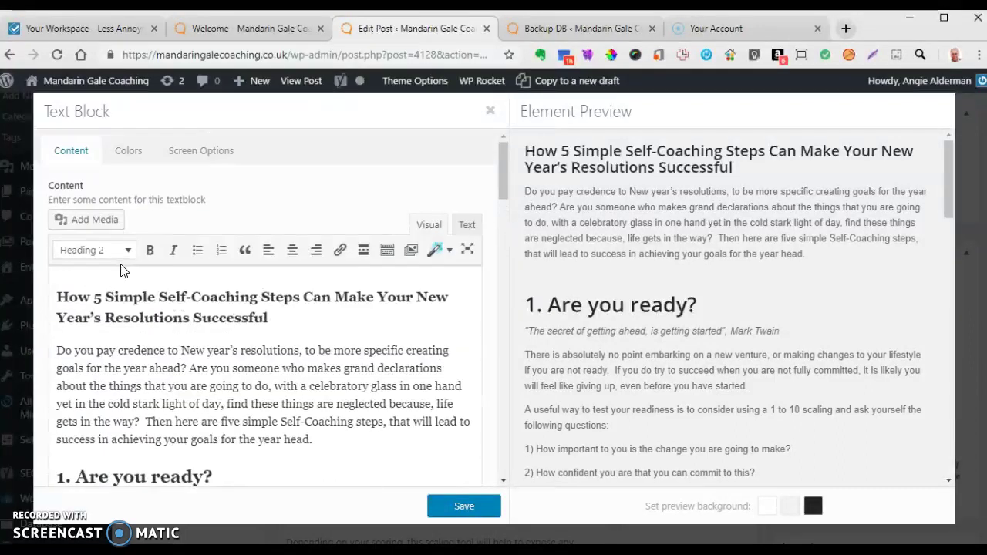
pyautogui.click(128, 253)
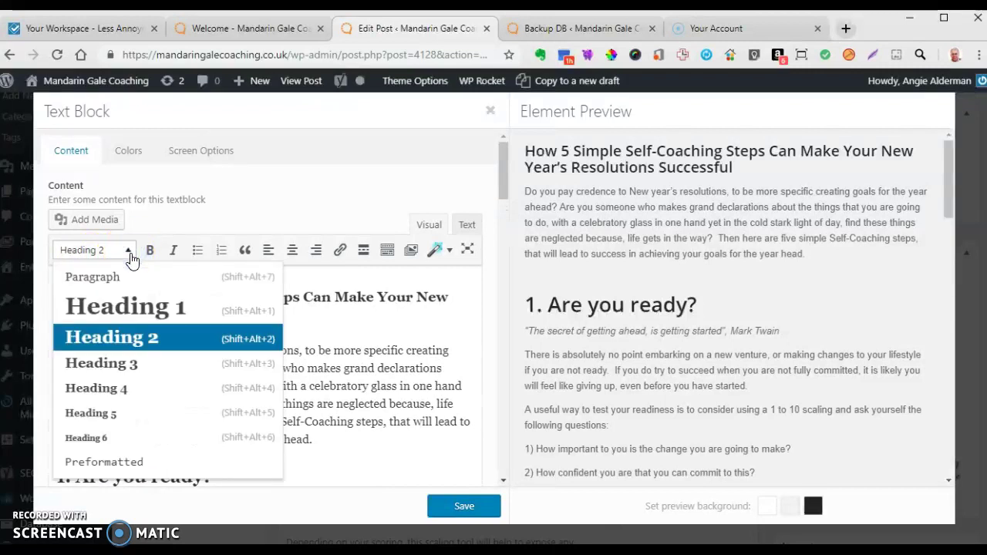
pyautogui.click(128, 338)
pyautogui.click(421, 468)
# Step: Review the text block's preview down to the Summary section and save the text block
pyautogui.scroll(-1, 460, 432)
pyautogui.scroll(-3, 459, 432)
pyautogui.scroll(-15, 669, 377)
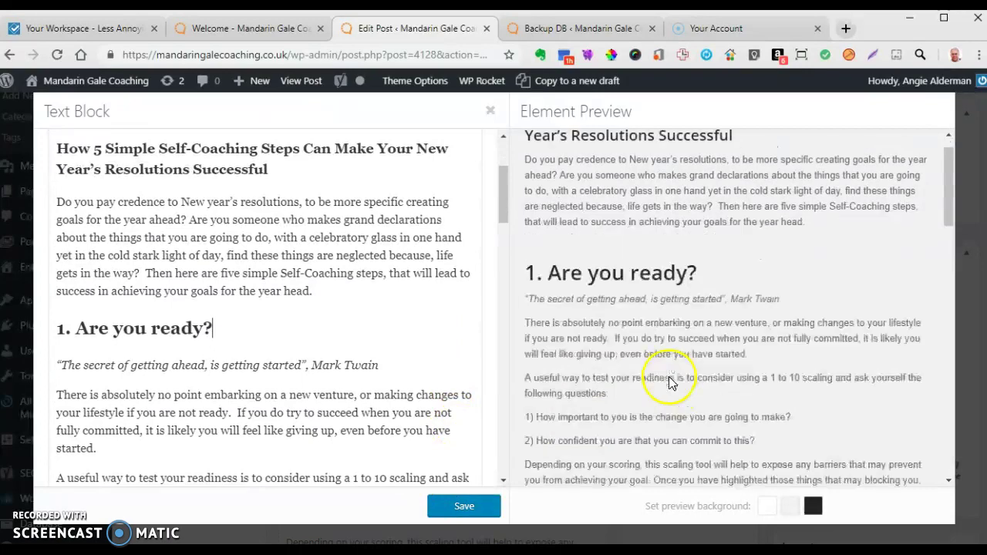
pyautogui.scroll(-2, 669, 376)
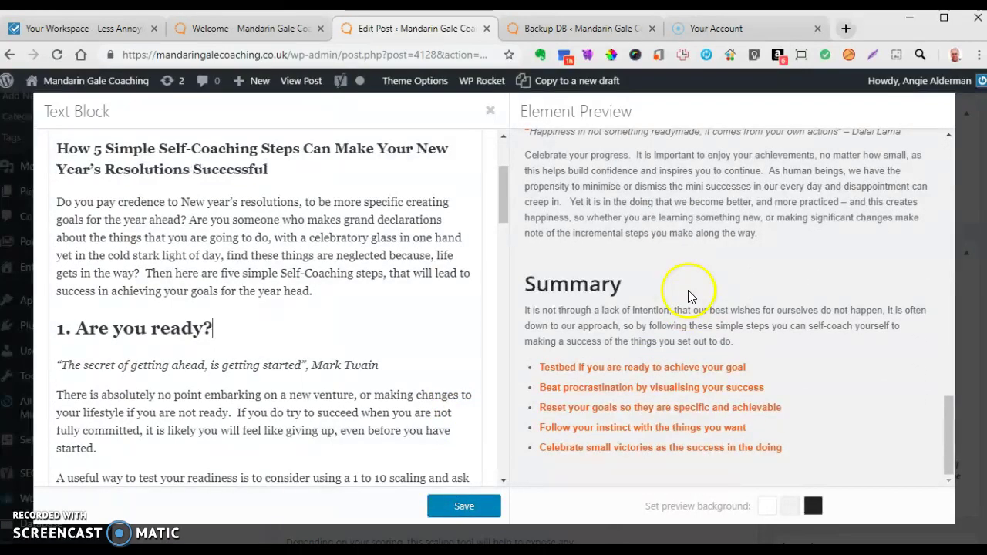
pyautogui.scroll(-4, 469, 289)
pyautogui.scroll(5, 469, 289)
pyautogui.scroll(-5, 469, 288)
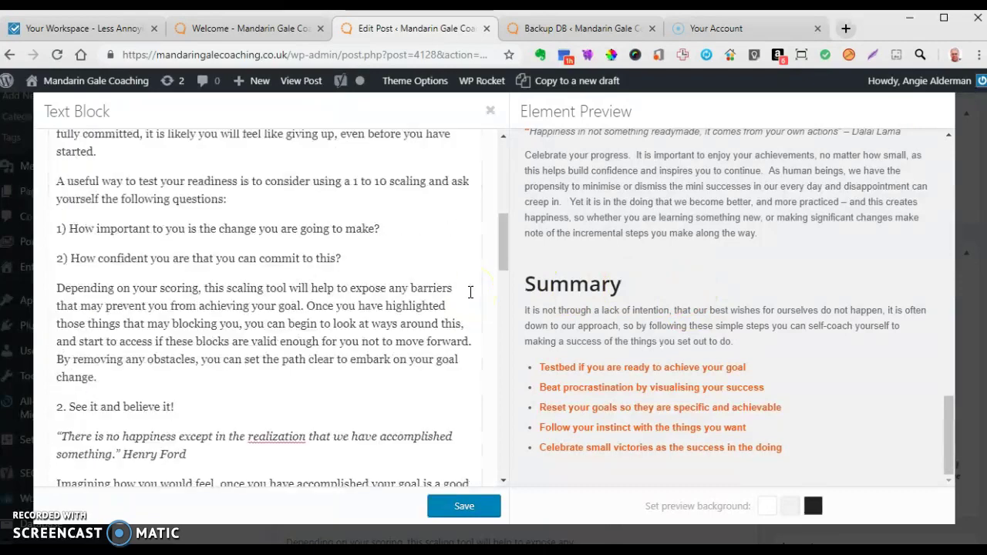
pyautogui.scroll(-4, 469, 288)
pyautogui.click(471, 515)
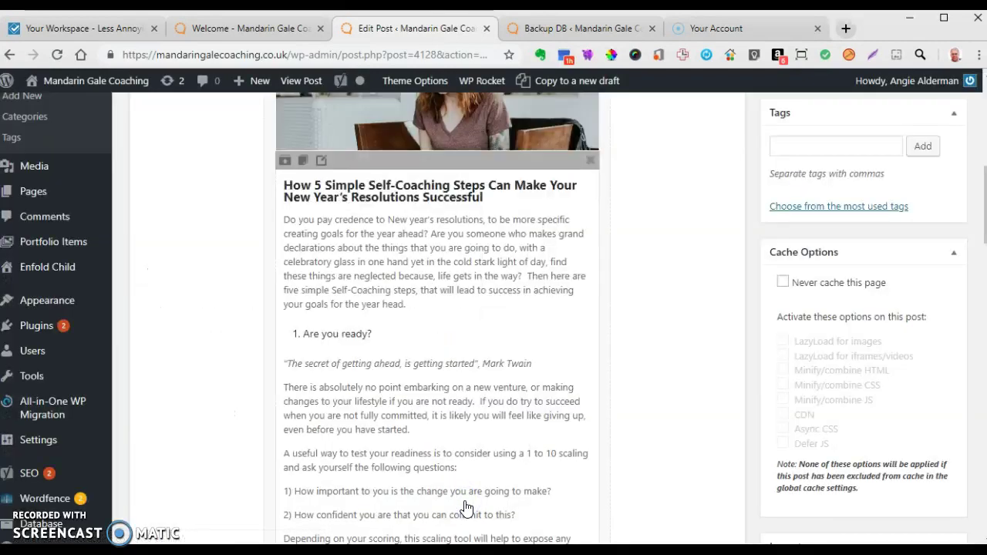
# Step: Review the draft's featured image, body text, category and publishing settings
pyautogui.scroll(-10, 848, 411)
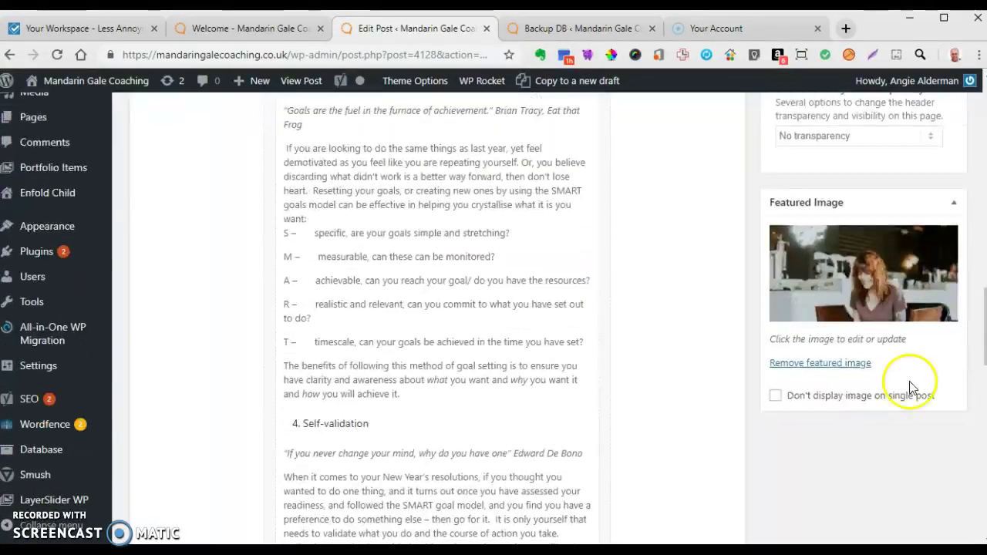
pyautogui.scroll(15, 683, 151)
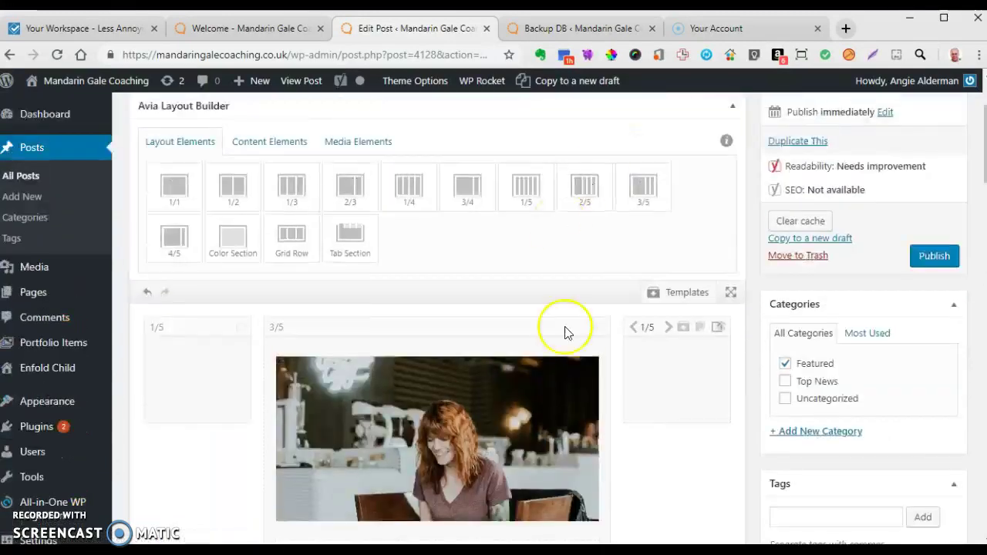
pyautogui.scroll(-15, 633, 355)
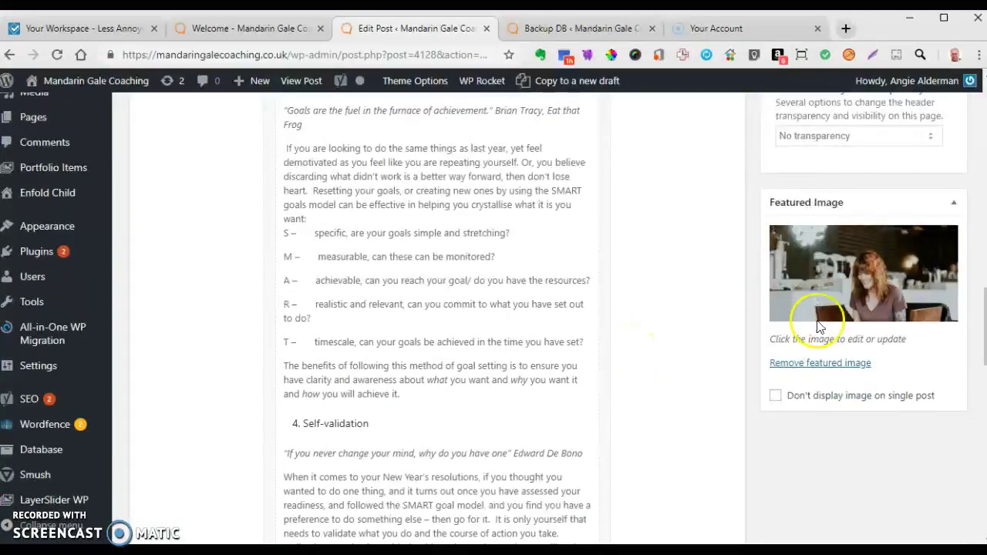
pyautogui.scroll(15, 863, 267)
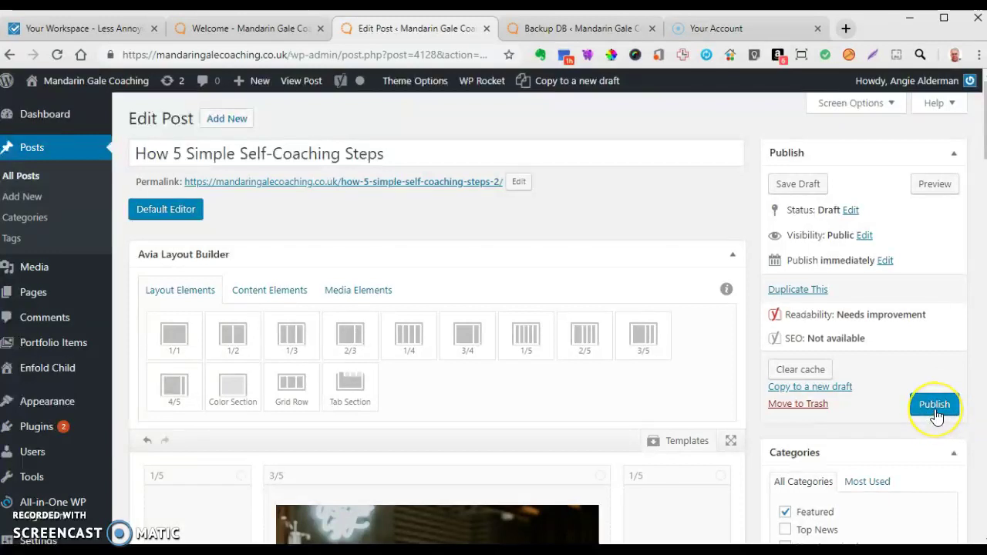
pyautogui.scroll(-4, 403, 225)
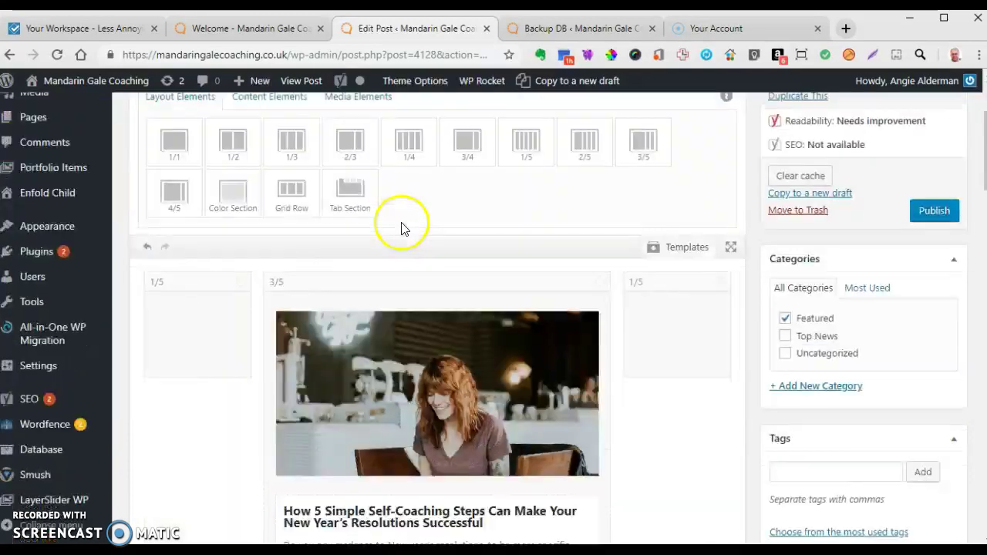
pyautogui.scroll(-10, 430, 282)
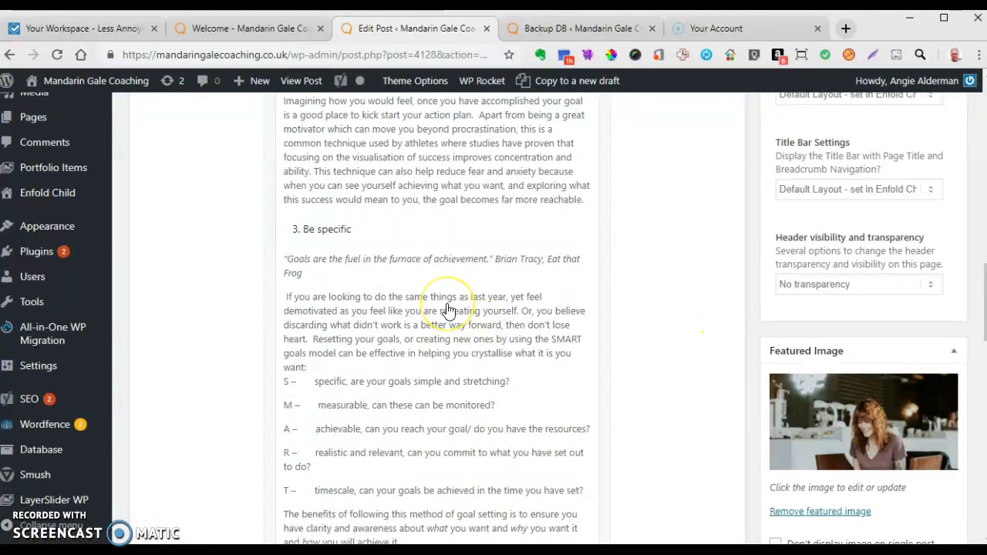
pyautogui.scroll(1, 449, 311)
pyautogui.scroll(12, 449, 311)
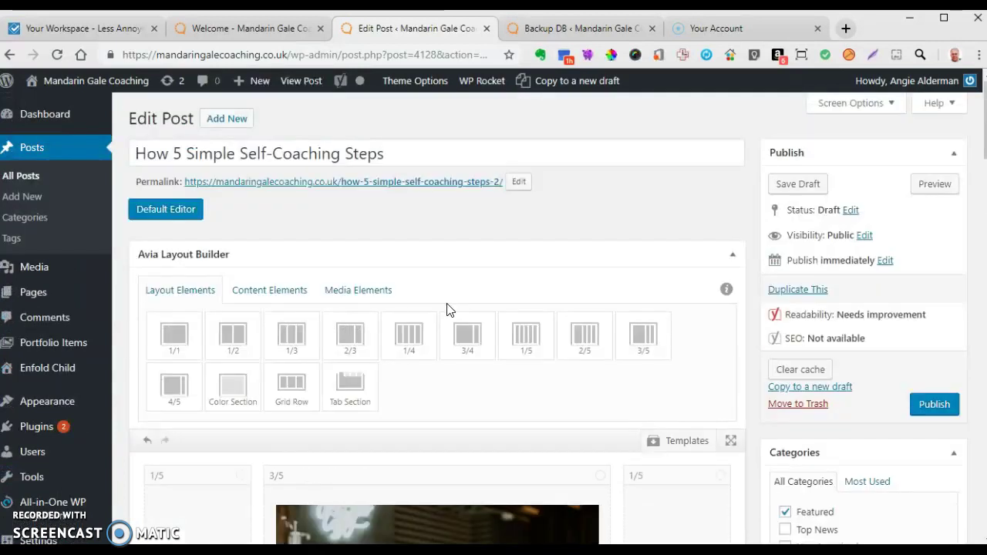
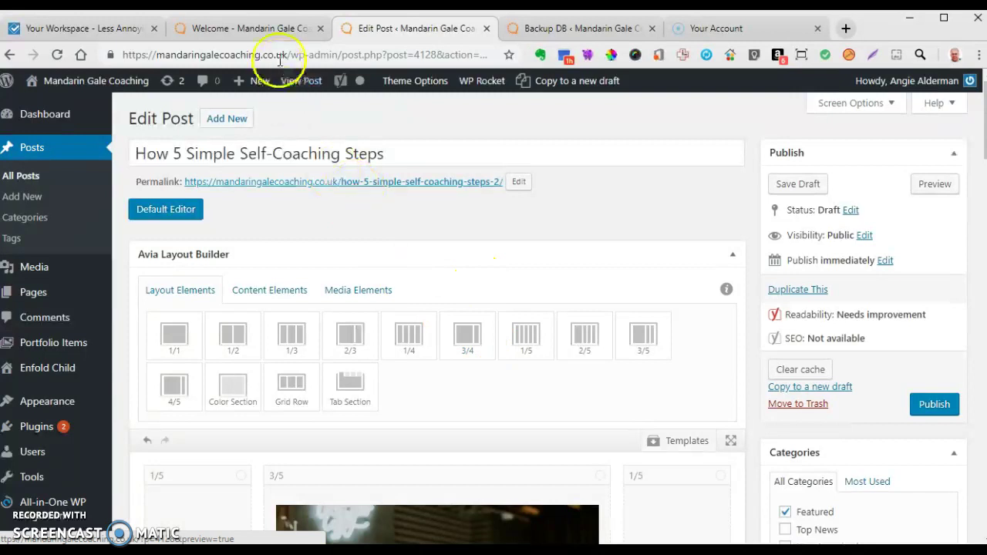
# Step: Return to the public home page's Book & Articles section and view the article thumbnails
pyautogui.scroll(3, 540, 324)
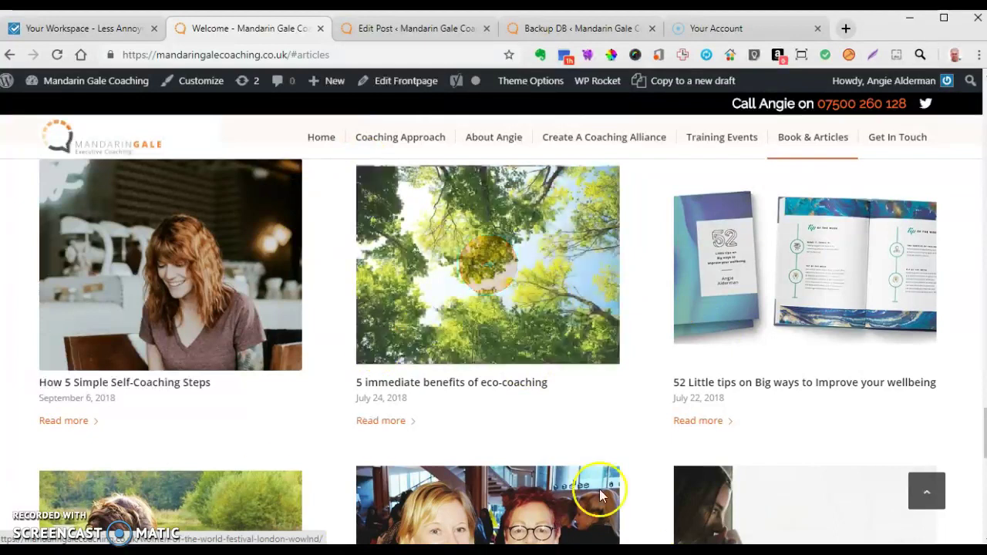
# Step: Open the front page for editing and open the settings of the Blog Posts element below the Book & Articles heading
pyautogui.scroll(1, 435, 443)
pyautogui.scroll(-2, 435, 445)
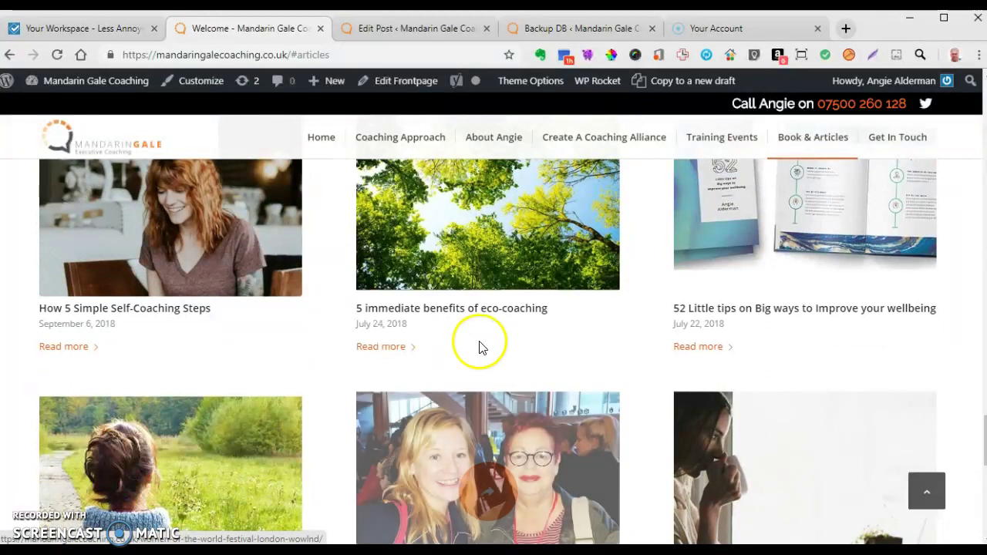
pyautogui.click(415, 86)
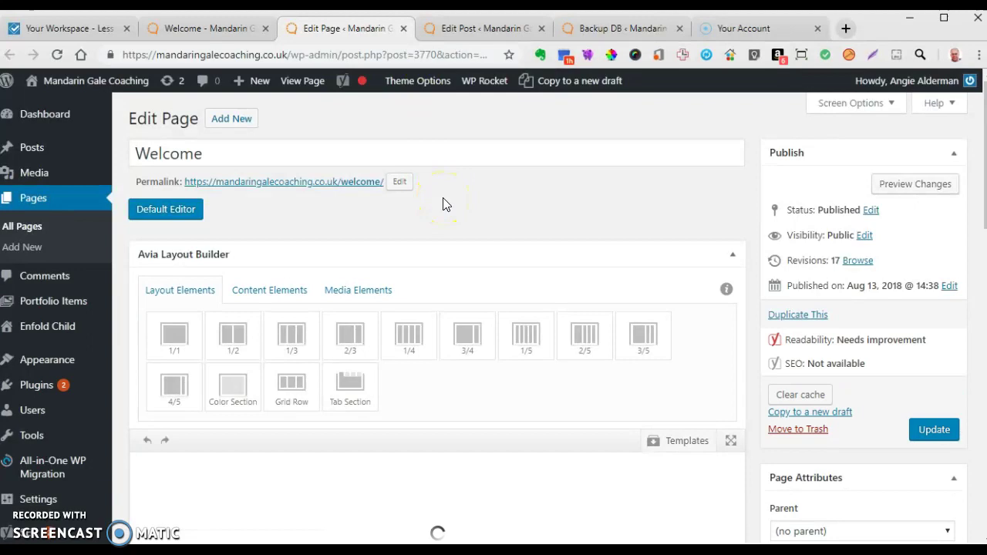
pyautogui.scroll(-10, 445, 223)
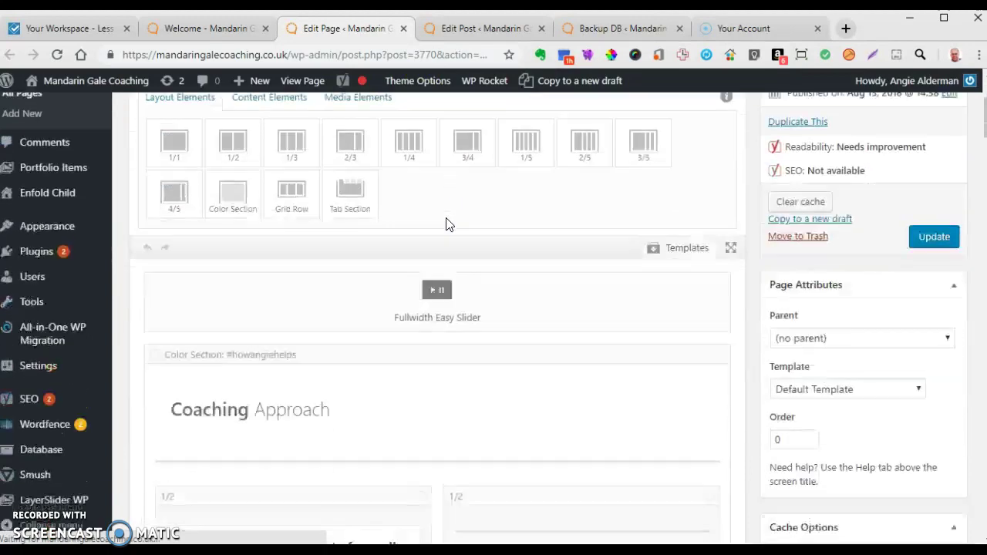
pyautogui.scroll(-15, 445, 223)
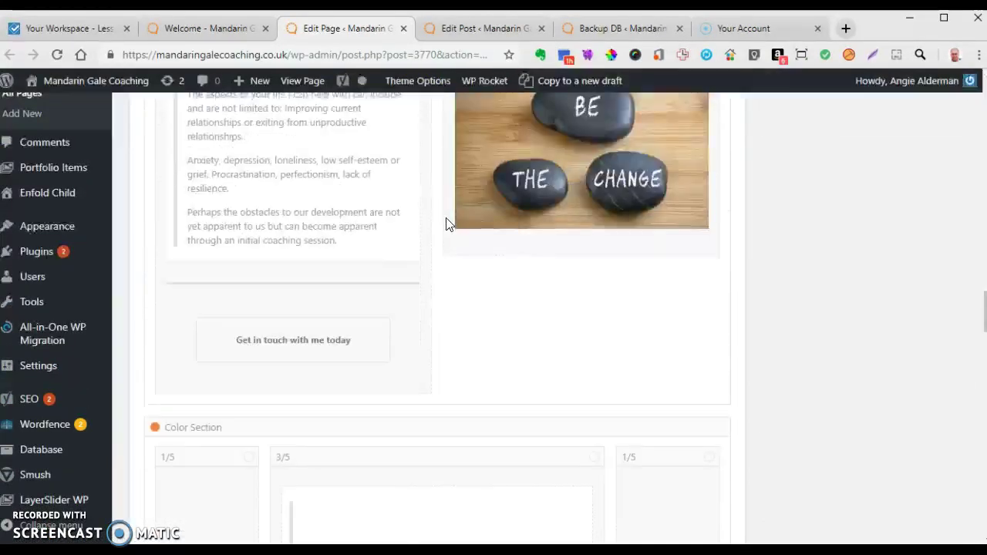
pyautogui.scroll(-15, 445, 224)
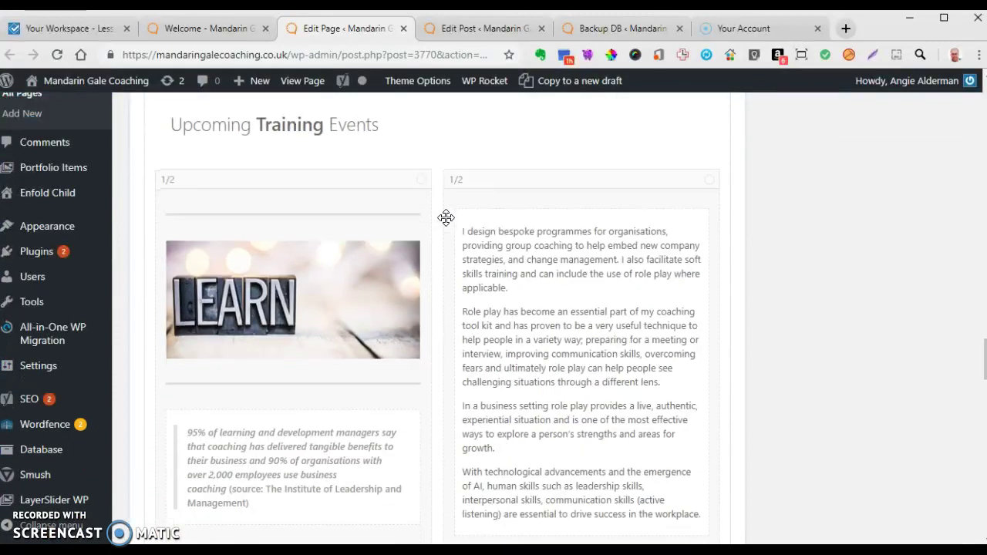
pyautogui.scroll(-6, 446, 224)
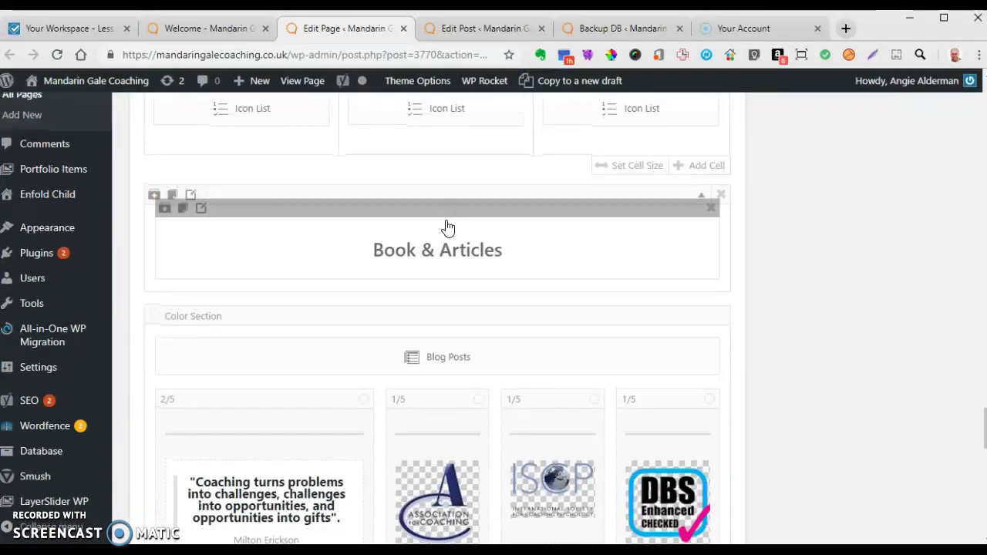
pyautogui.scroll(4, 447, 223)
pyautogui.scroll(-7, 448, 225)
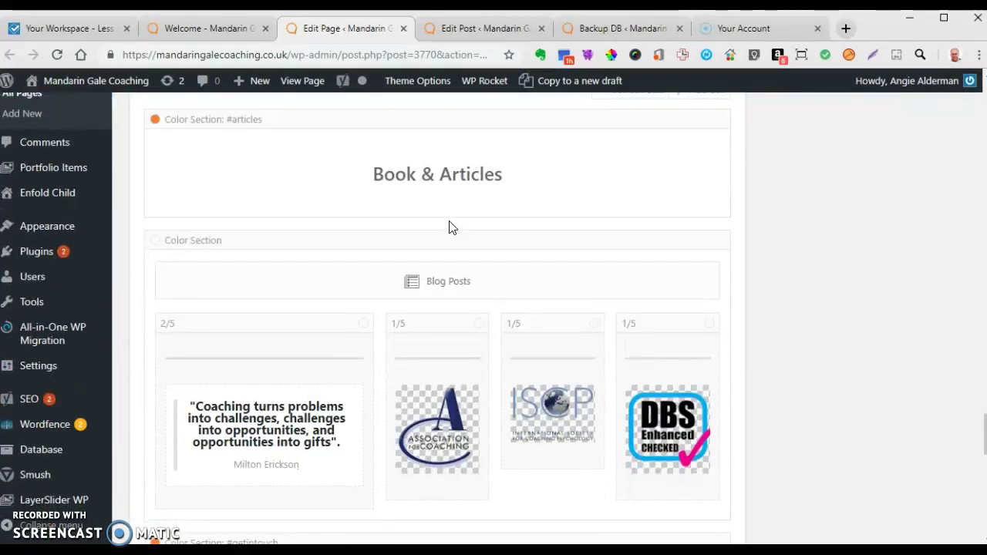
pyautogui.click(399, 272)
pyautogui.click(410, 132)
# Step: Select Featured as the category for the displayed blog posts and review the grid layout options
pyautogui.click(370, 146)
pyautogui.click(329, 245)
pyautogui.scroll(-1, 276, 237)
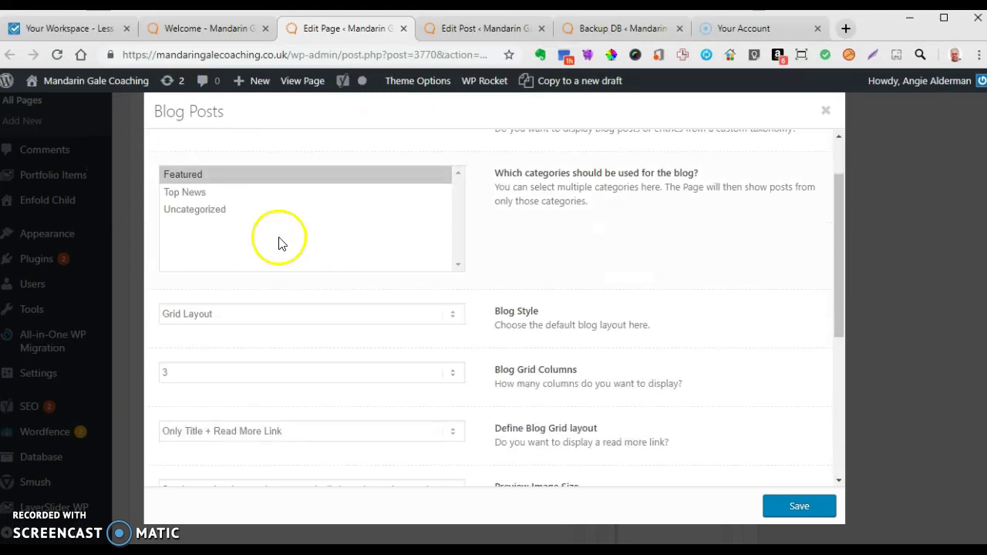
pyautogui.click(194, 171)
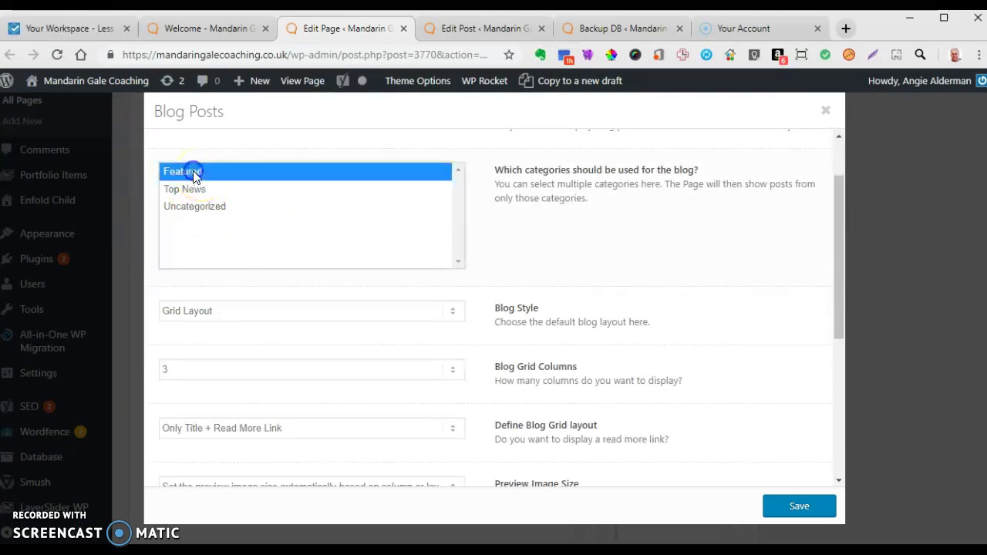
pyautogui.scroll(-1, 260, 224)
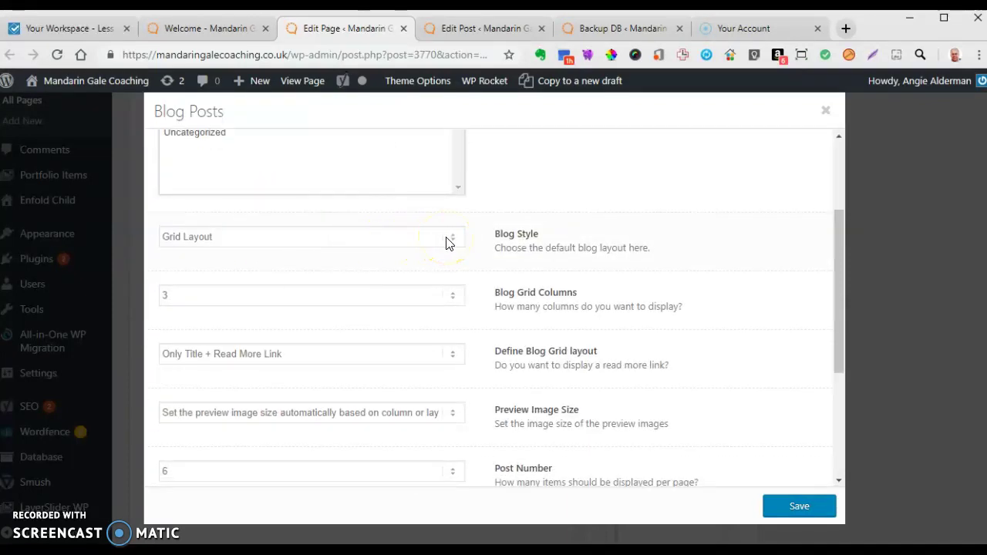
pyautogui.scroll(-1, 447, 242)
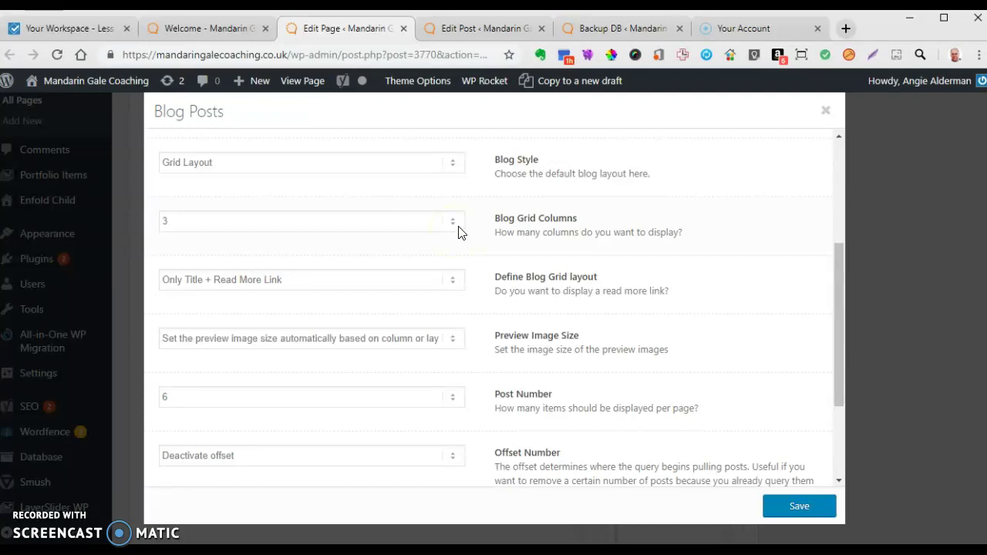
# Step: Set the blog grid columns to 4 and the post number to 8
pyautogui.click(456, 223)
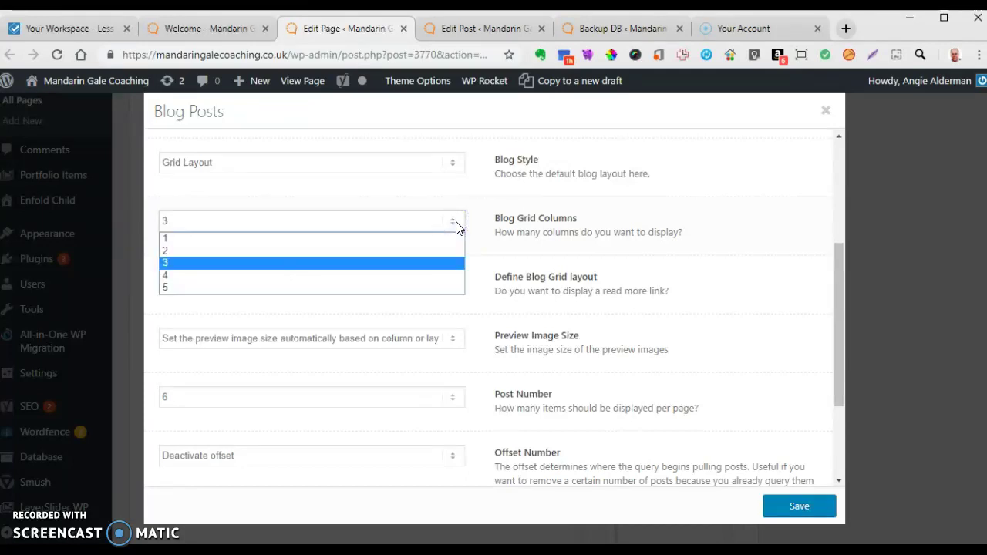
pyautogui.click(431, 282)
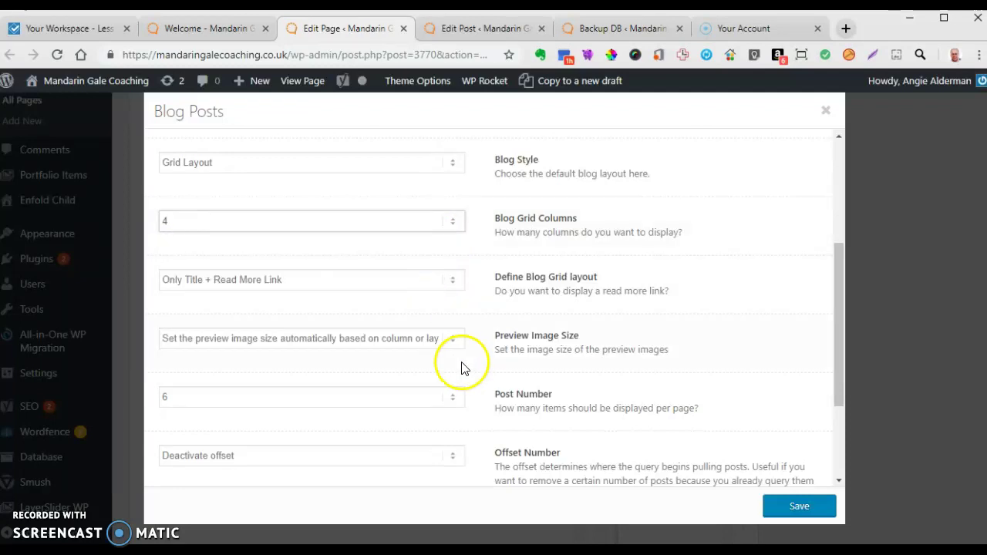
pyautogui.click(456, 399)
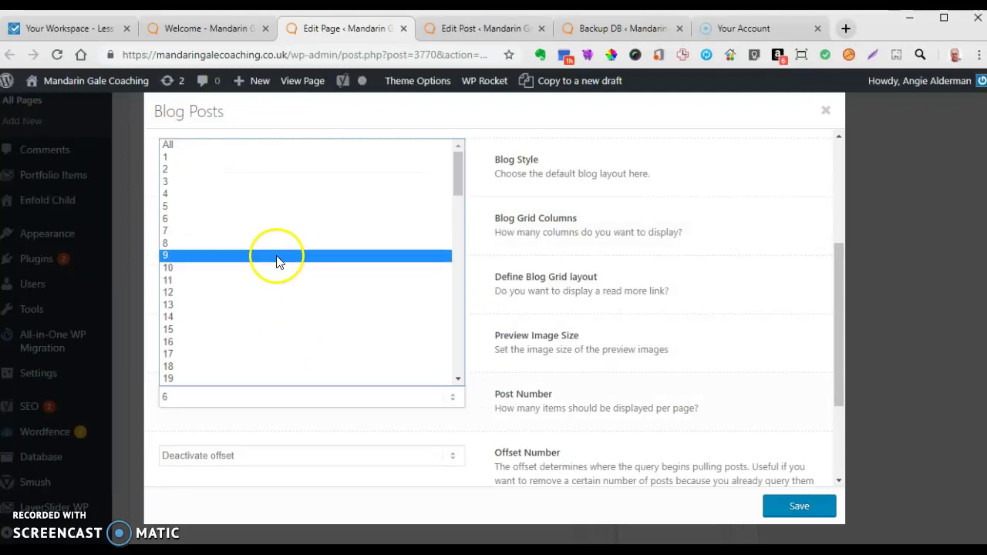
pyautogui.click(278, 253)
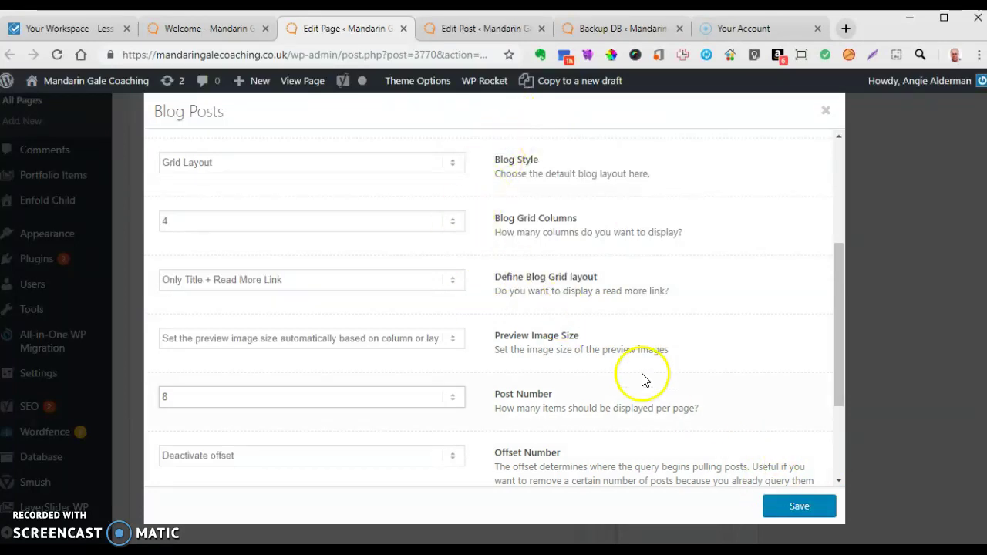
# Step: Restore the blog grid columns to 3 and the post number to 6
pyautogui.click(451, 227)
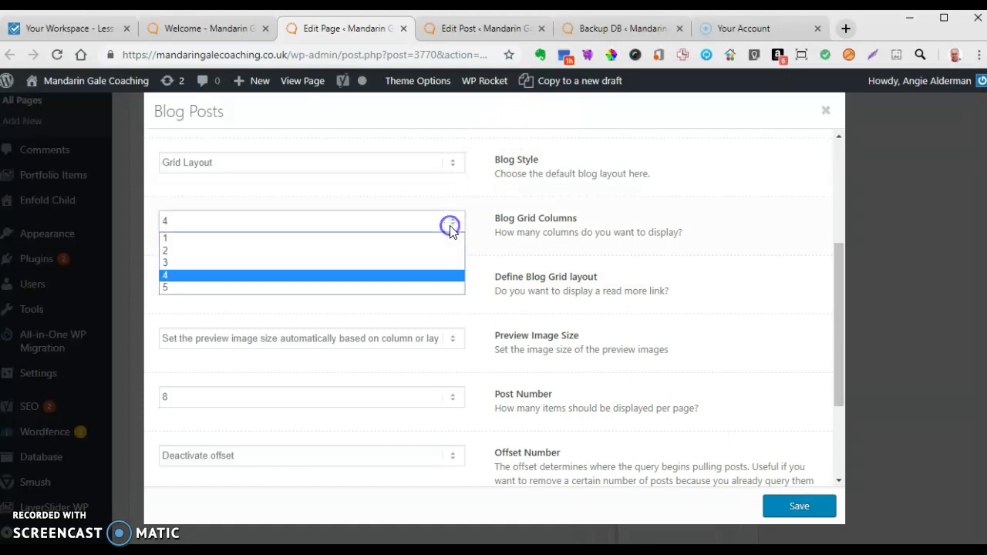
pyautogui.click(254, 263)
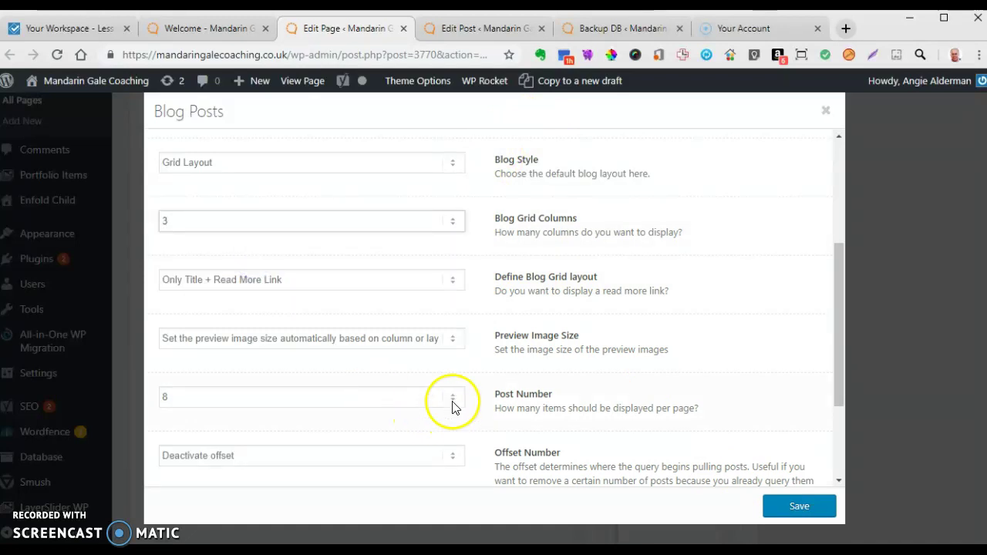
pyautogui.click(453, 403)
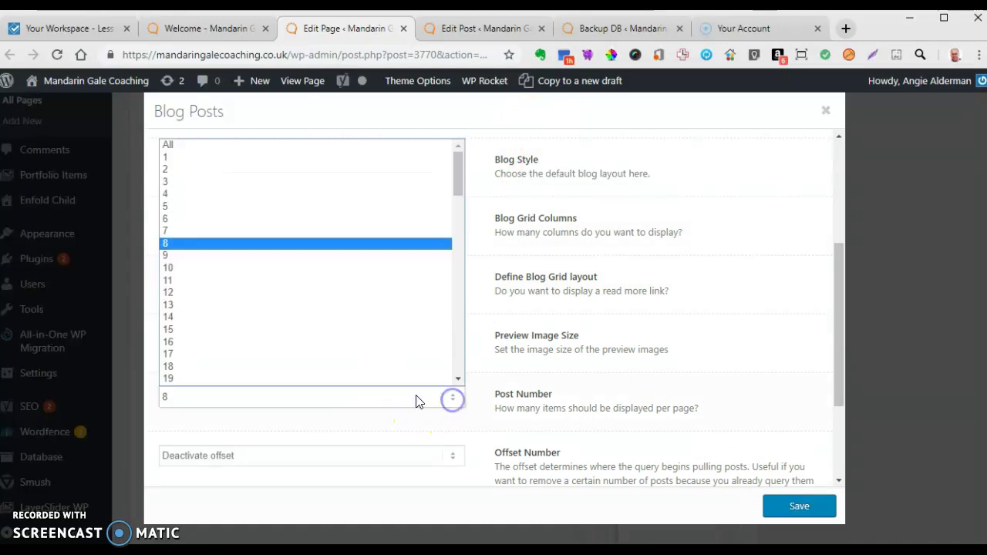
pyautogui.click(247, 229)
# Step: Review the remaining Blog Posts options, including offset, pagination and conditional display, and save the element's settings
pyautogui.scroll(-2, 394, 316)
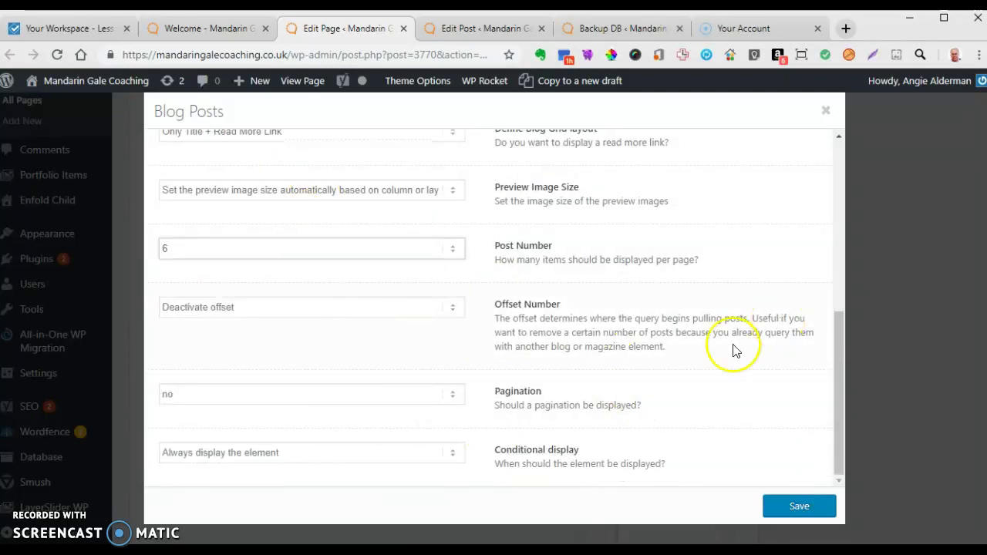
pyautogui.scroll(5, 670, 260)
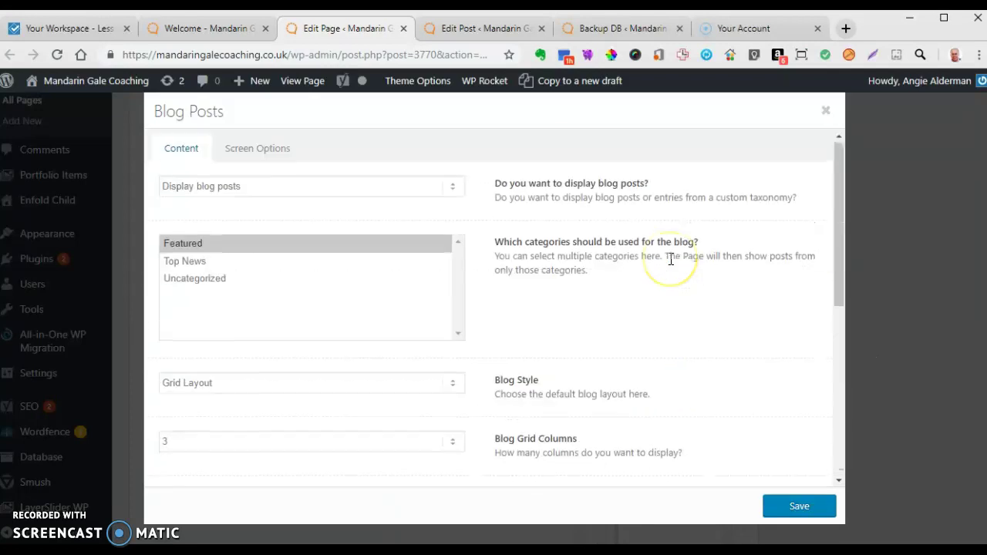
pyautogui.scroll(-2, 817, 447)
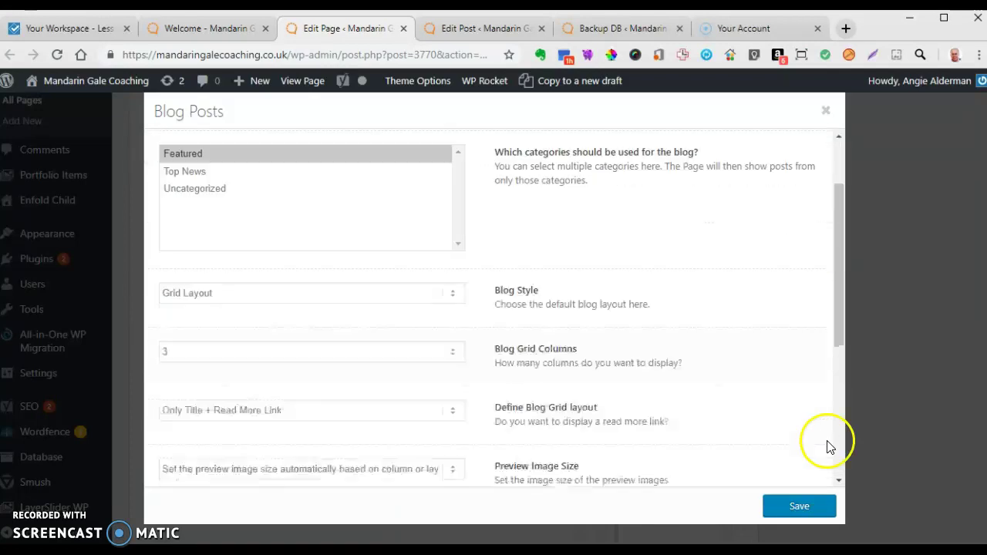
pyautogui.click(802, 506)
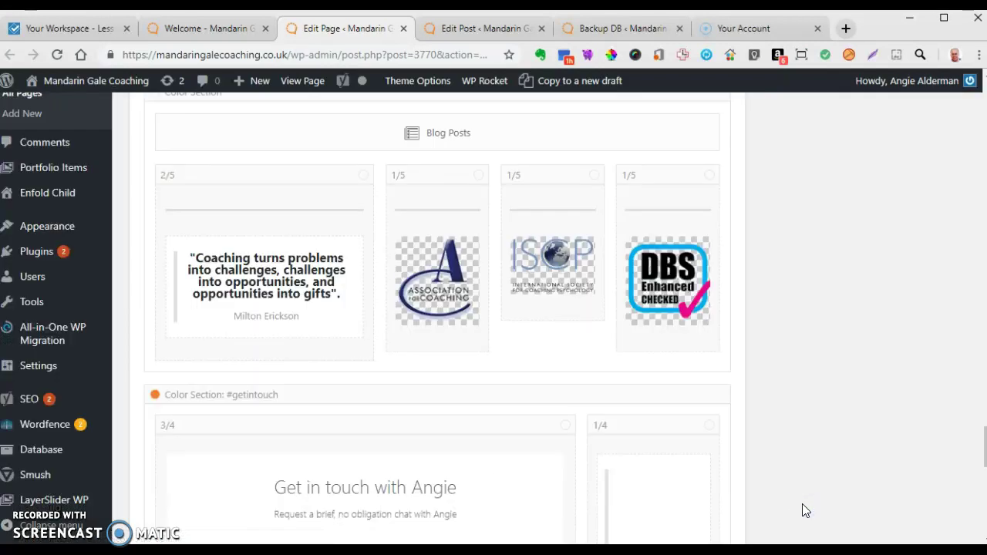
pyautogui.click(791, 496)
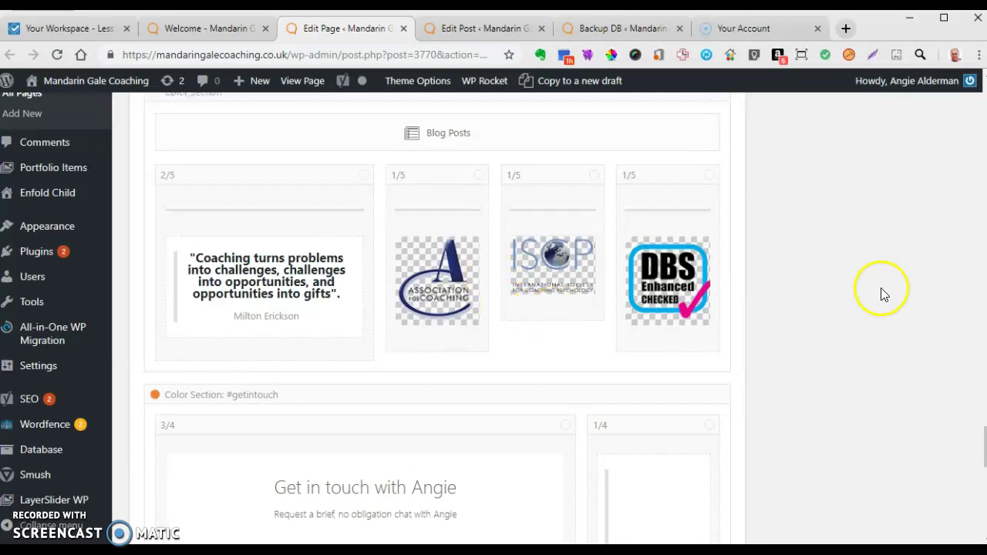
# Step: Update the published Welcome page with the saved Blog Posts settings
pyautogui.scroll(14, 884, 294)
pyautogui.scroll(15, 904, 290)
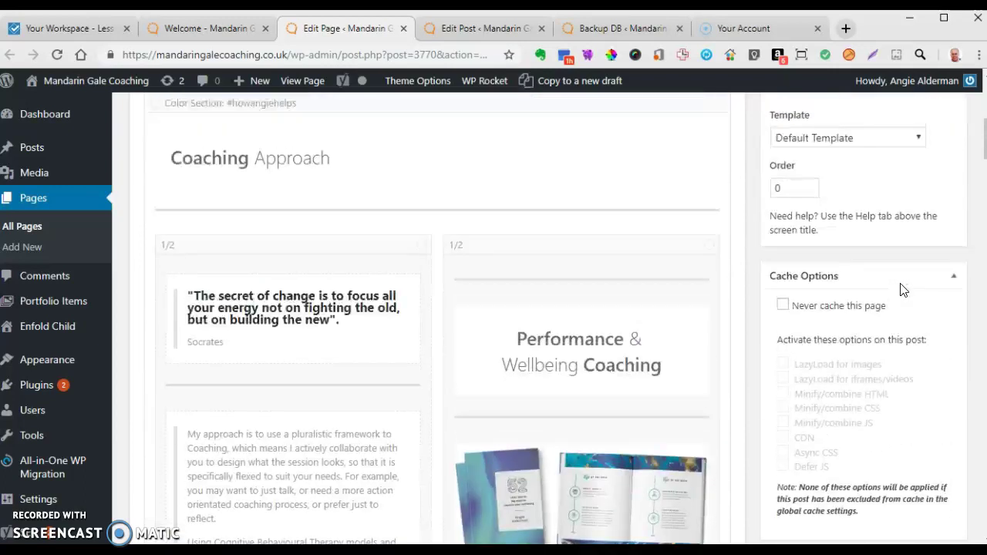
pyautogui.scroll(5, 904, 290)
pyautogui.click(934, 432)
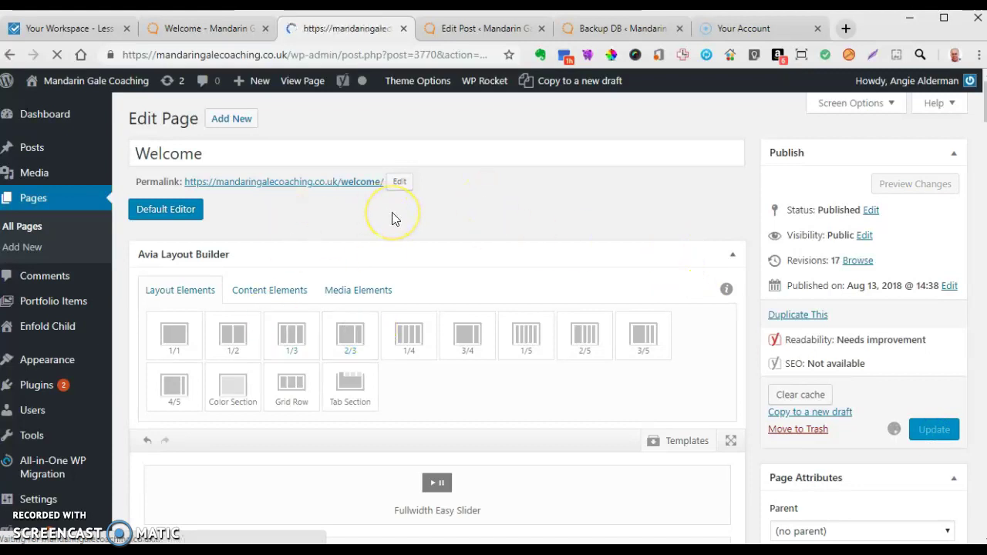
pyautogui.moveTo(392, 212)
pyautogui.mouseDown()
pyautogui.moveTo(384, 225)
pyautogui.moveTo(433, 311)
pyautogui.moveTo(360, 295)
pyautogui.moveTo(302, 306)
pyautogui.mouseUp()
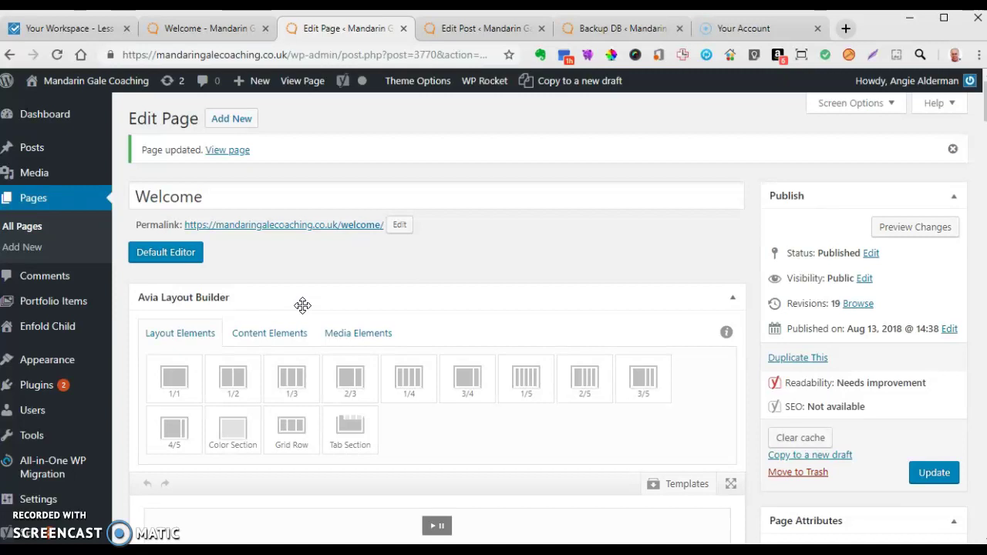
pyautogui.scroll(-3, 343, 280)
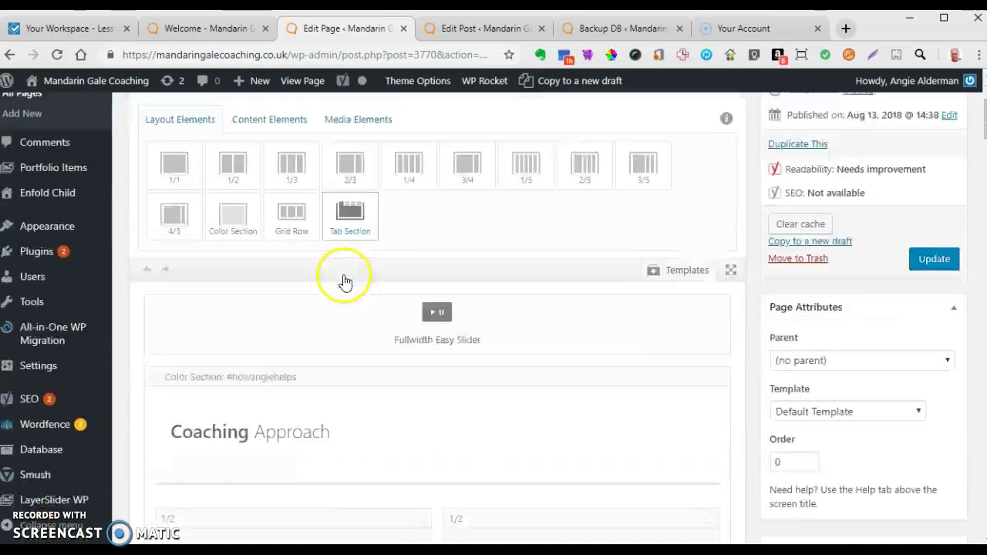
pyautogui.scroll(-3, 344, 281)
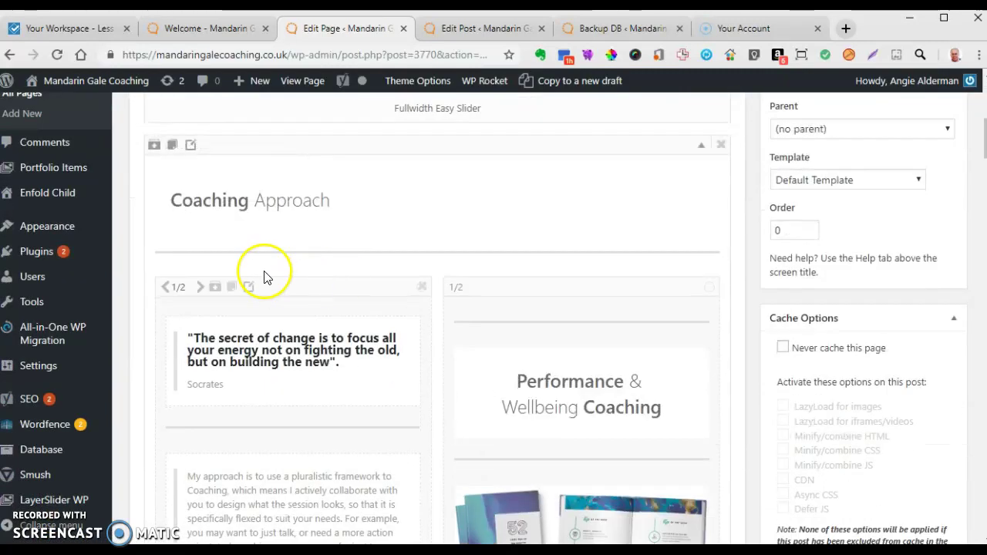